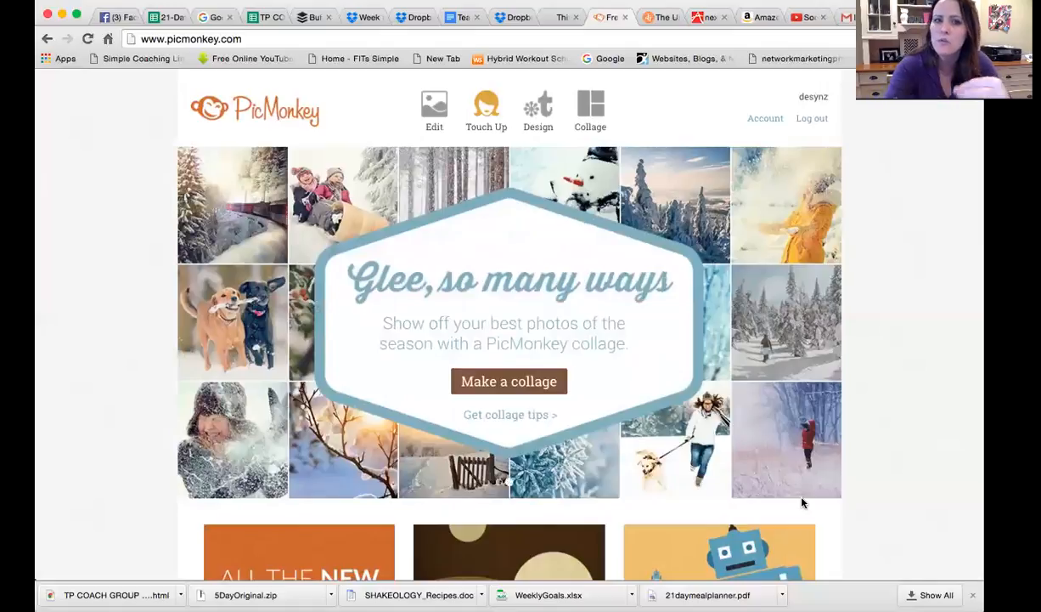
- Start a new design from scratch on a Facebook cover canvas
{"action": "mouse_move", "coordinate": [538, 106]}
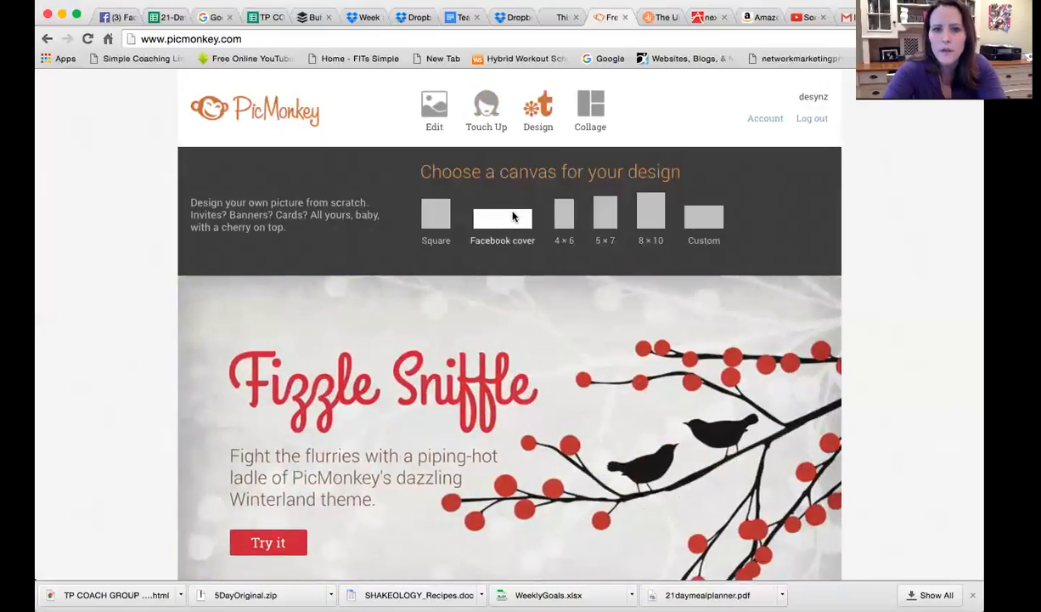
{"action": "left_click", "coordinate": [513, 218]}
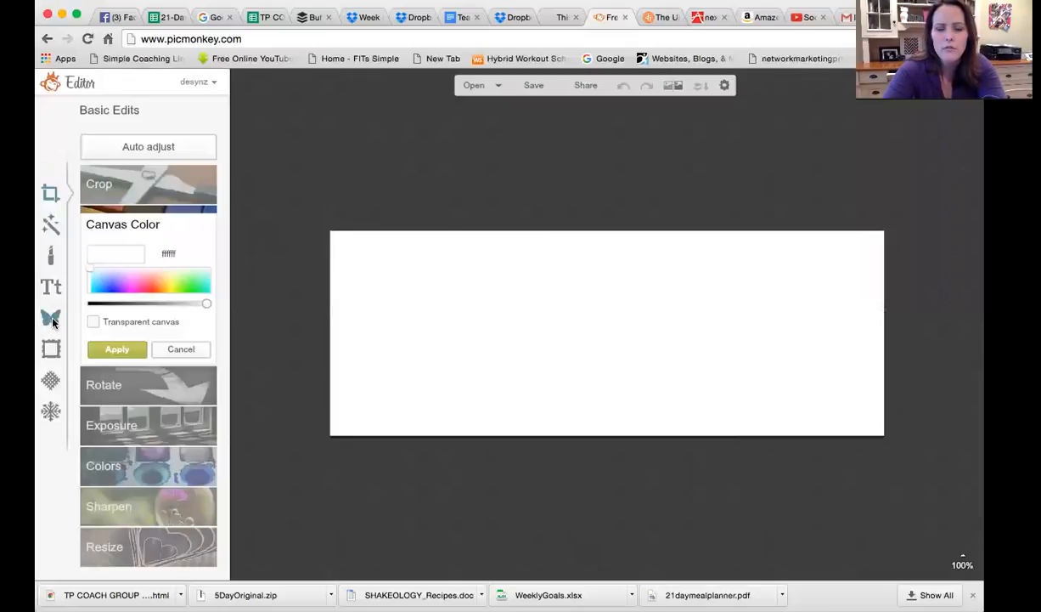
- Examine the available overlays, textures and themes, including the School Supplies and Correction Marks overlays of the School U theme
{"action": "left_click", "coordinate": [51, 319]}
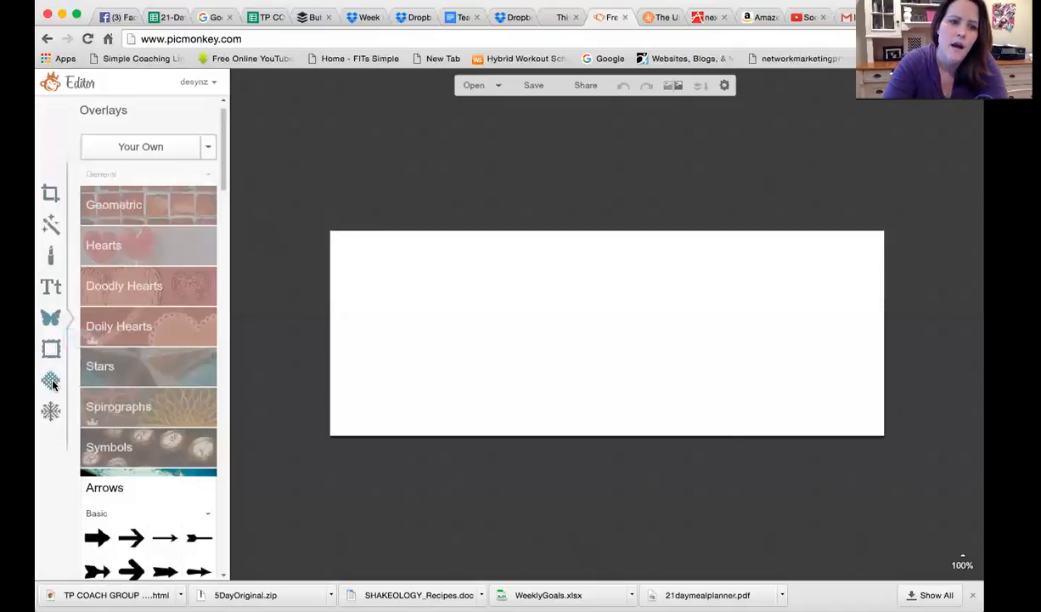
{"action": "left_click", "coordinate": [51, 381]}
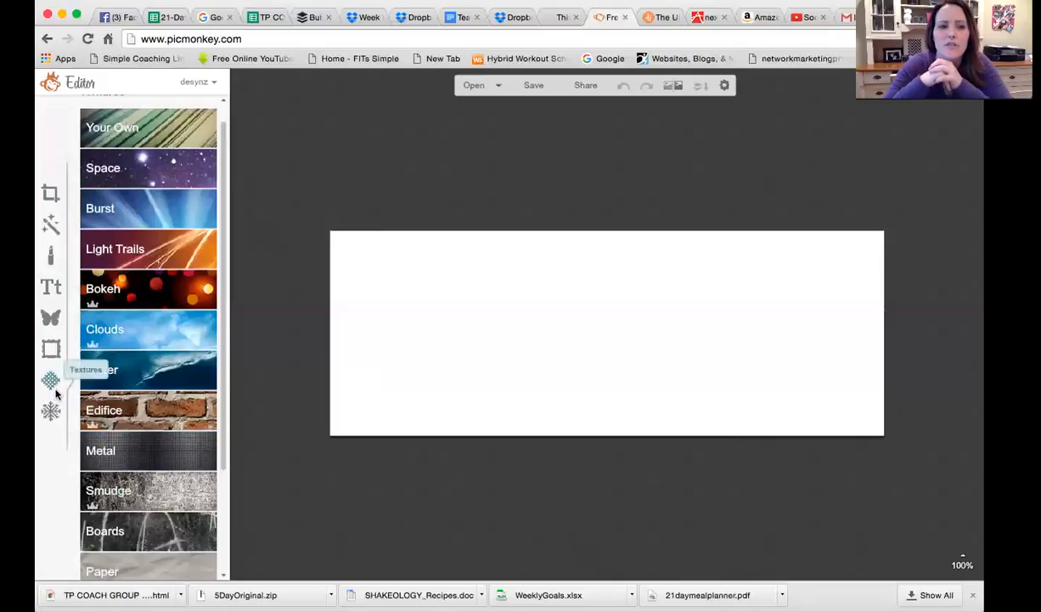
{"action": "left_click", "coordinate": [51, 410]}
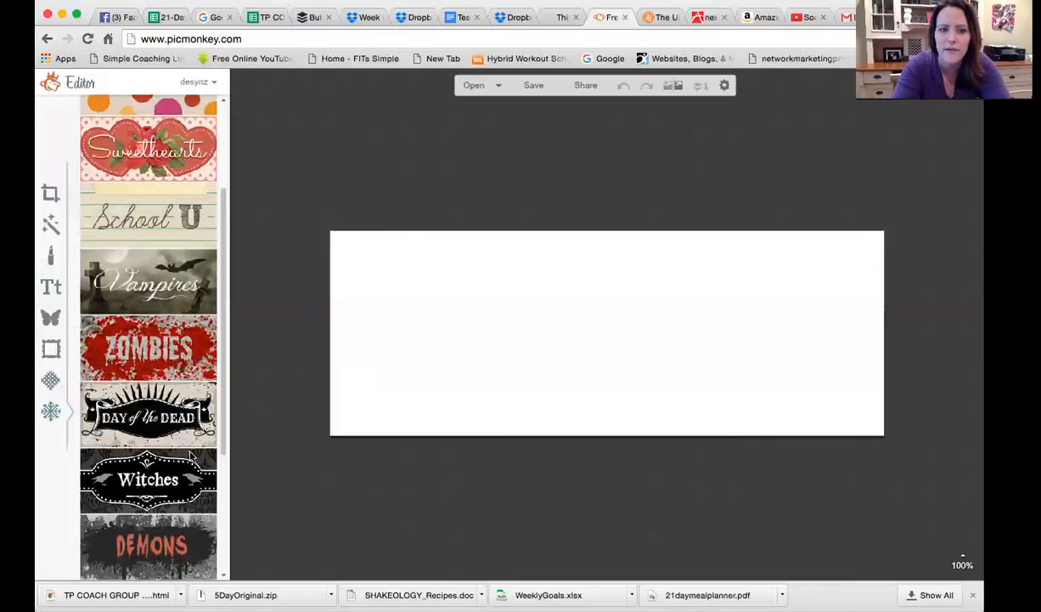
{"action": "left_click", "coordinate": [155, 220]}
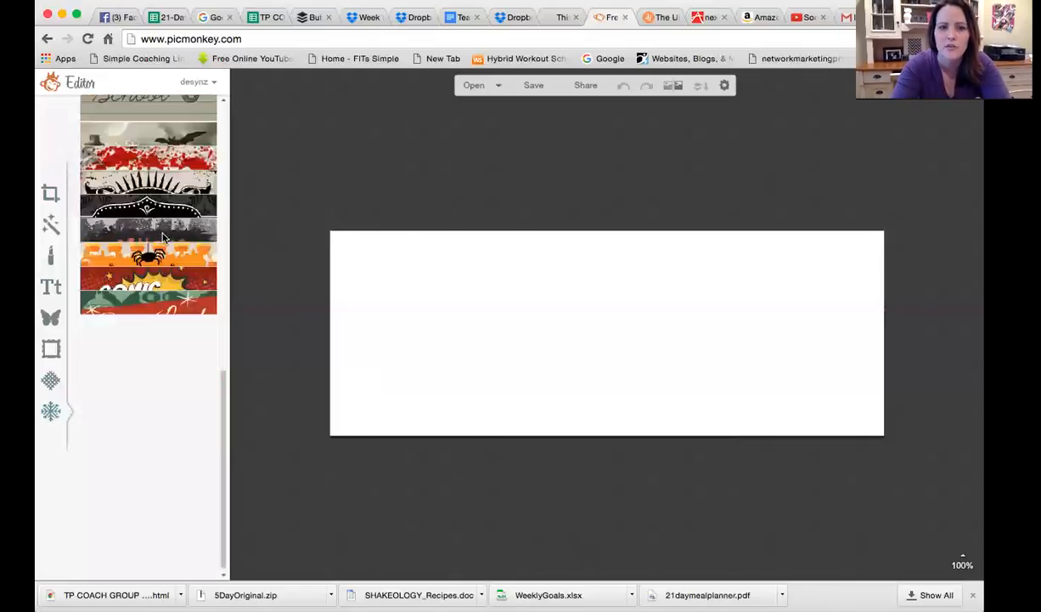
{"action": "left_click", "coordinate": [170, 144]}
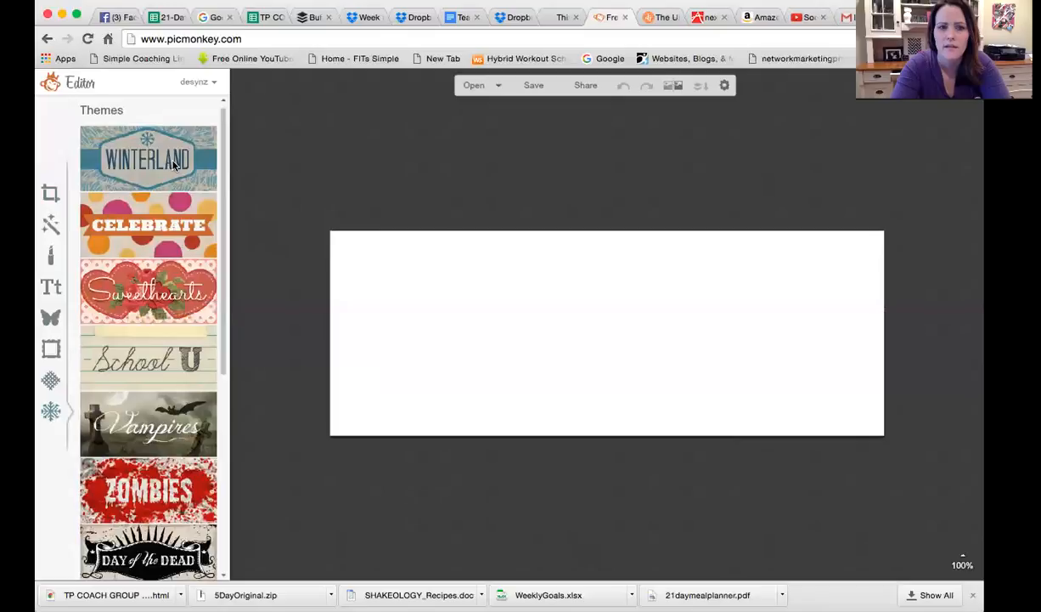
{"action": "left_click", "coordinate": [168, 364]}
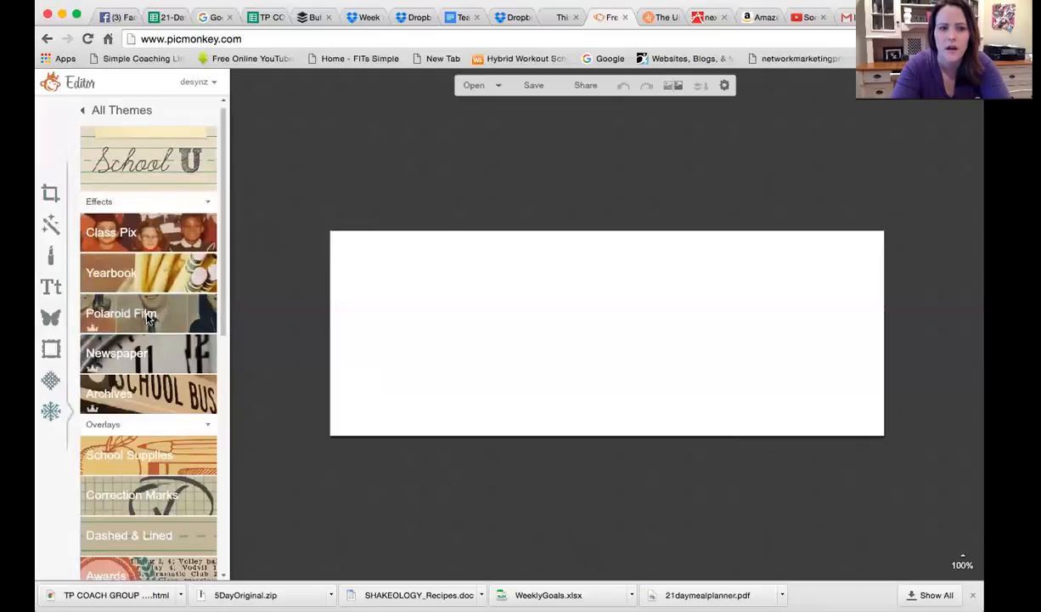
{"action": "left_click", "coordinate": [107, 456]}
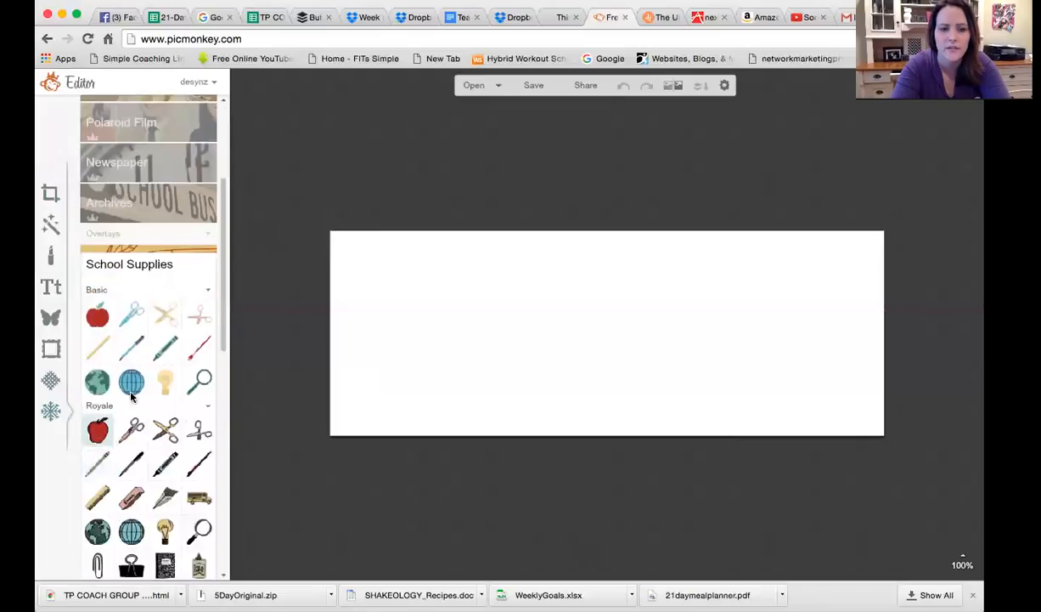
{"action": "left_click", "coordinate": [124, 268]}
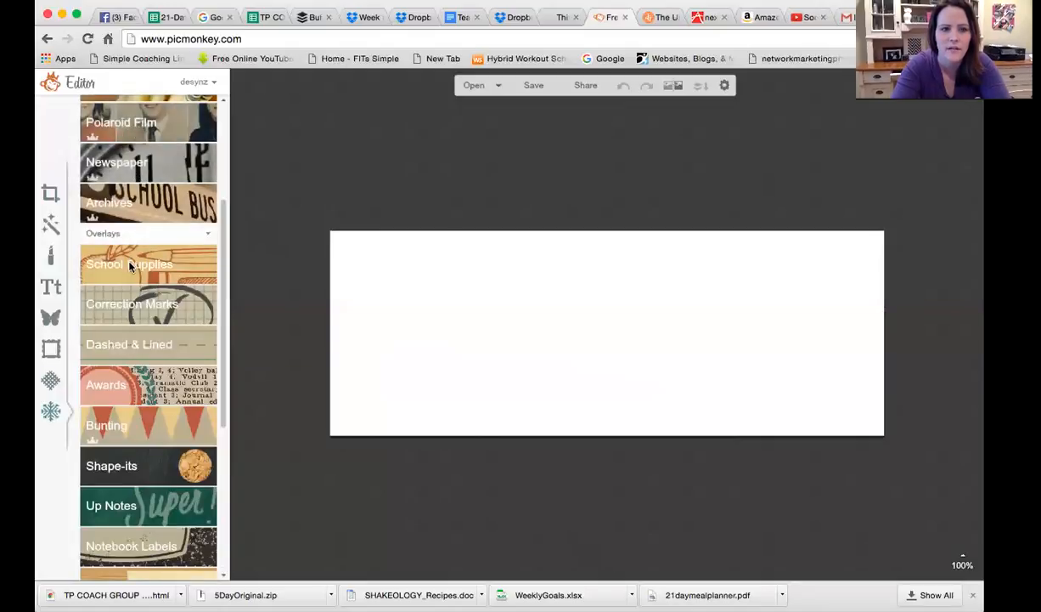
{"action": "left_click", "coordinate": [125, 288]}
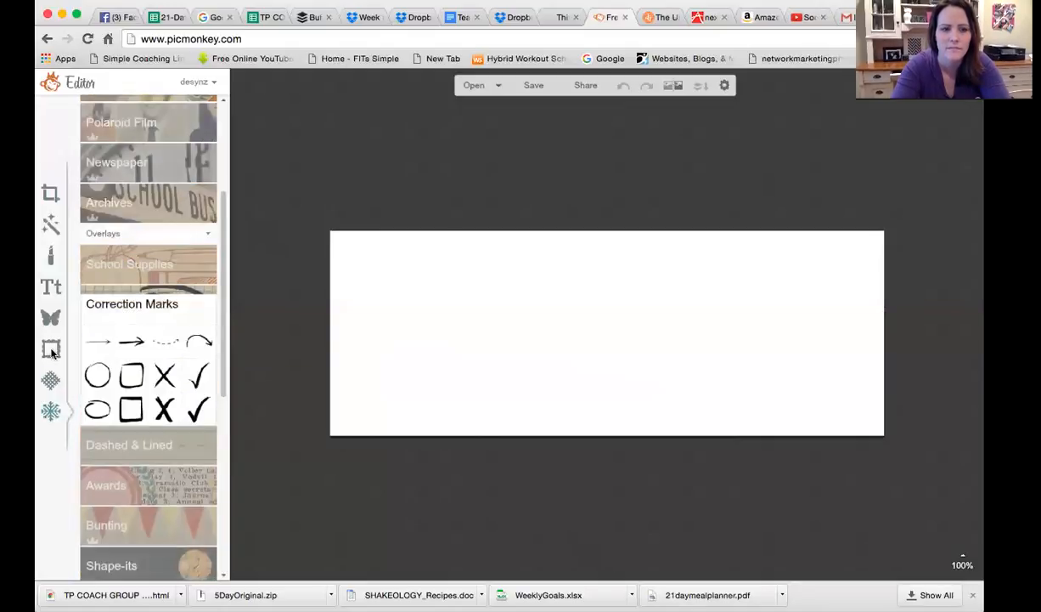
- Examine the textures, the Winterland theme and the Celebrate theme with its Sparkle Stars overlays
{"action": "left_click", "coordinate": [50, 379]}
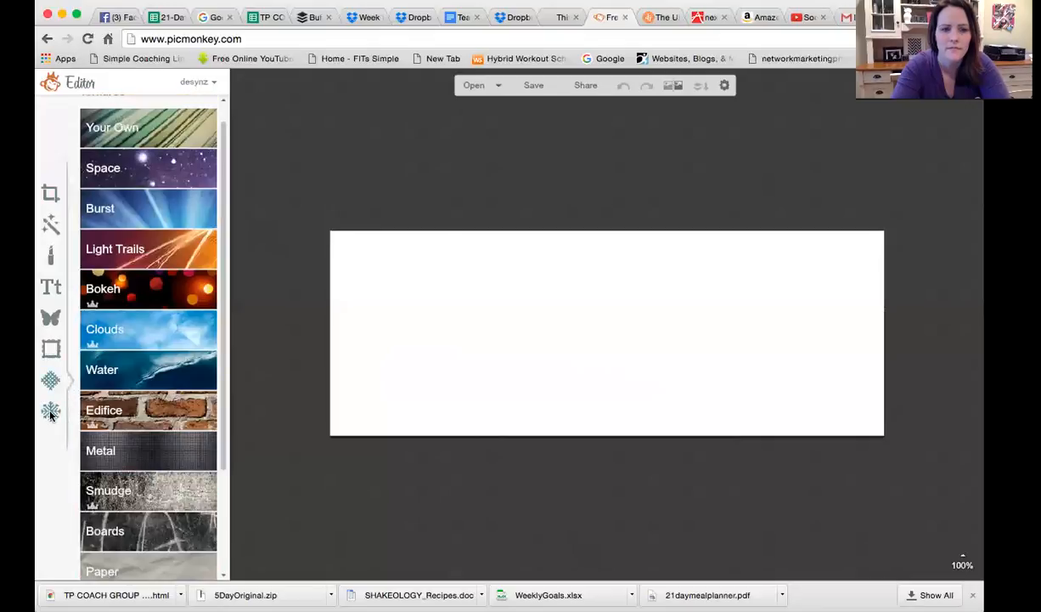
{"action": "left_click", "coordinate": [51, 413]}
{"action": "scroll", "coordinate": [222, 364], "scroll_direction": "up", "scroll_amount": 2}
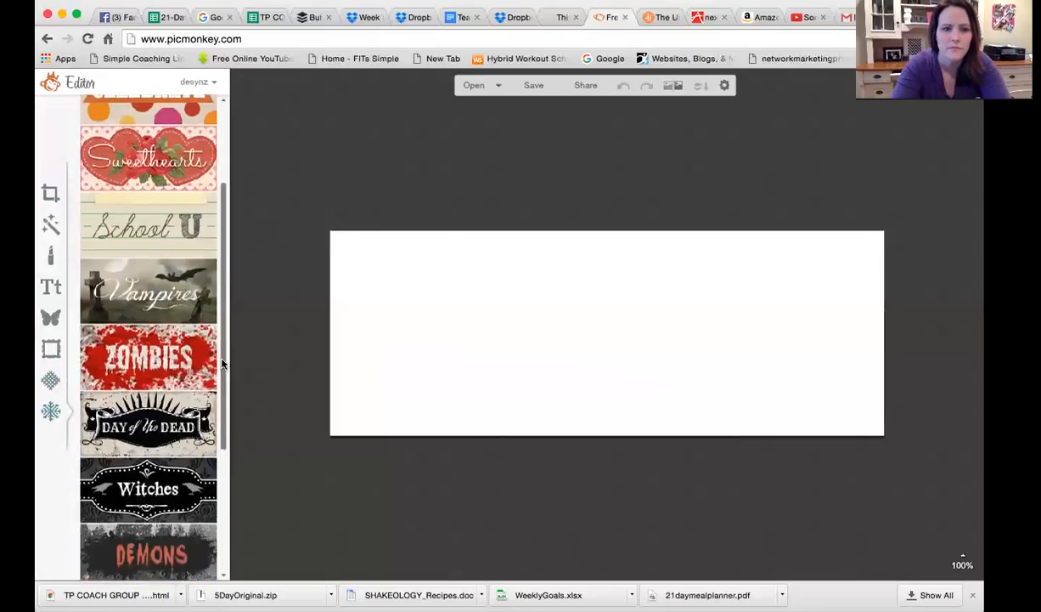
{"action": "scroll", "coordinate": [223, 364], "scroll_direction": "up", "scroll_amount": 3}
{"action": "left_click", "coordinate": [180, 162]}
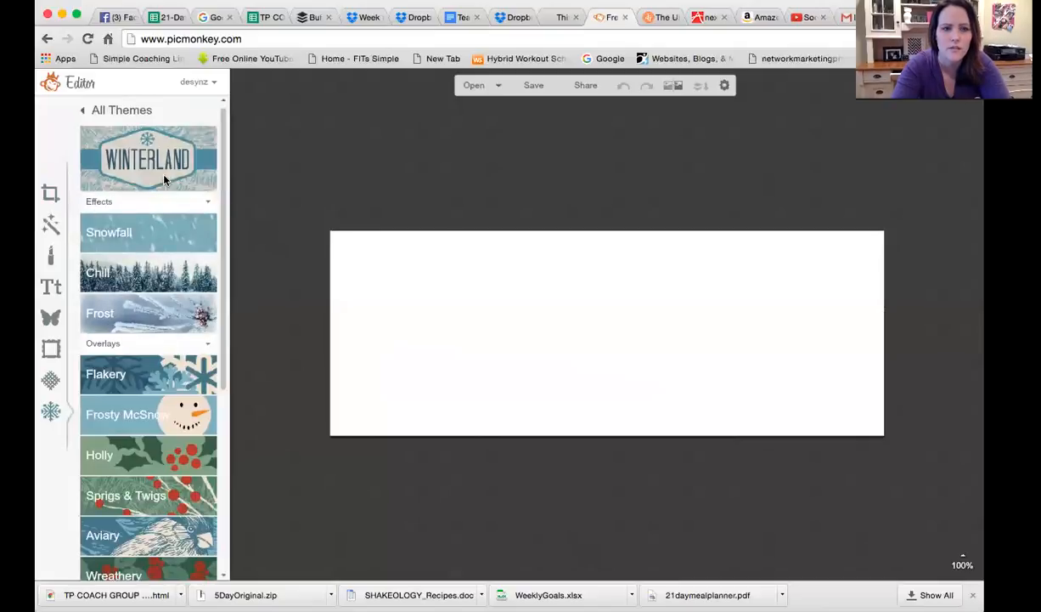
{"action": "left_click", "coordinate": [106, 110]}
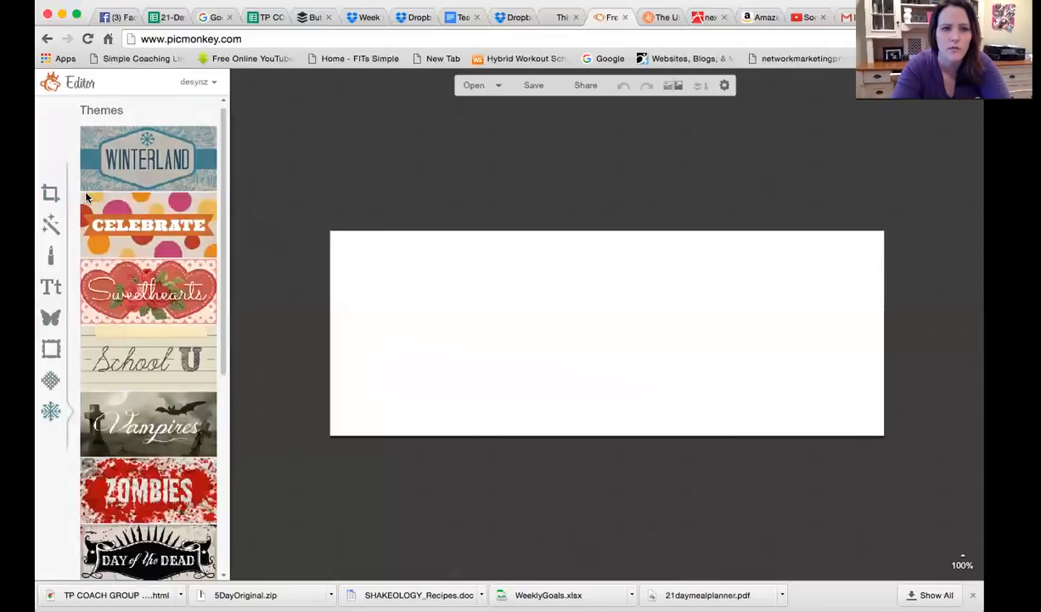
{"action": "left_click", "coordinate": [113, 235]}
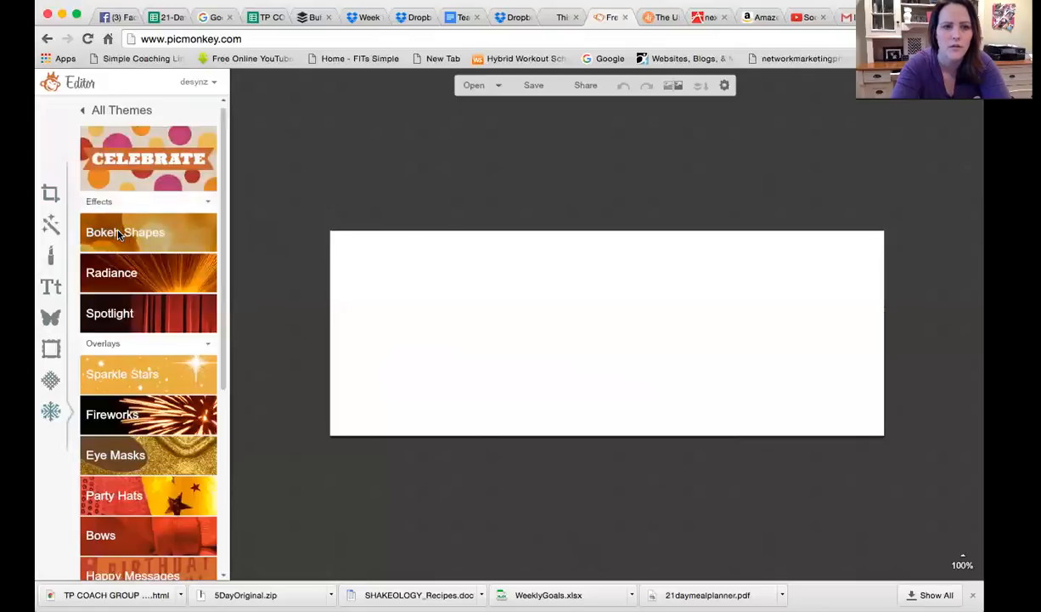
{"action": "left_click", "coordinate": [123, 361]}
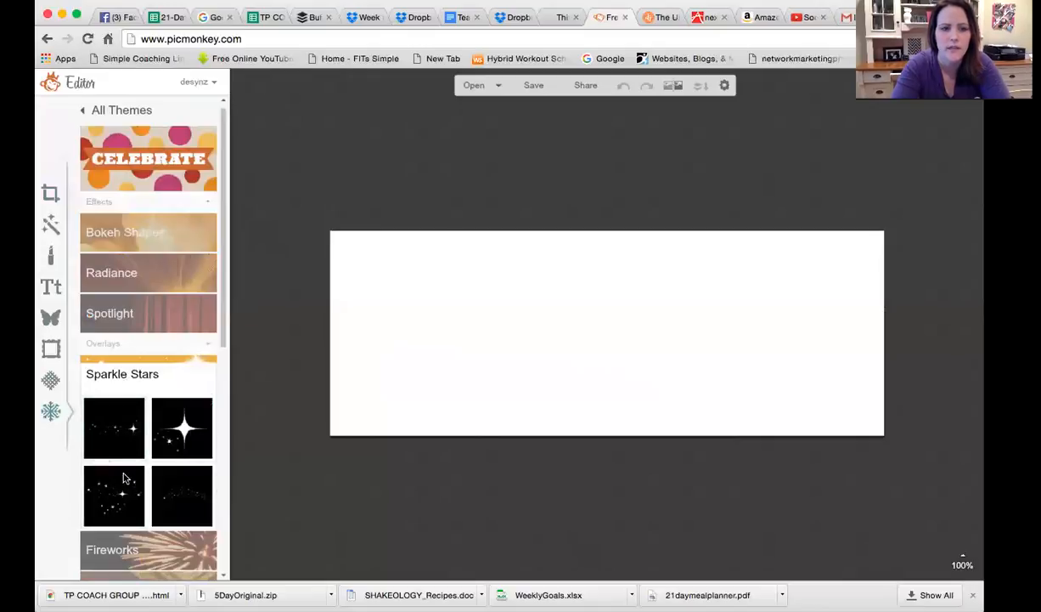
{"action": "left_click", "coordinate": [131, 375]}
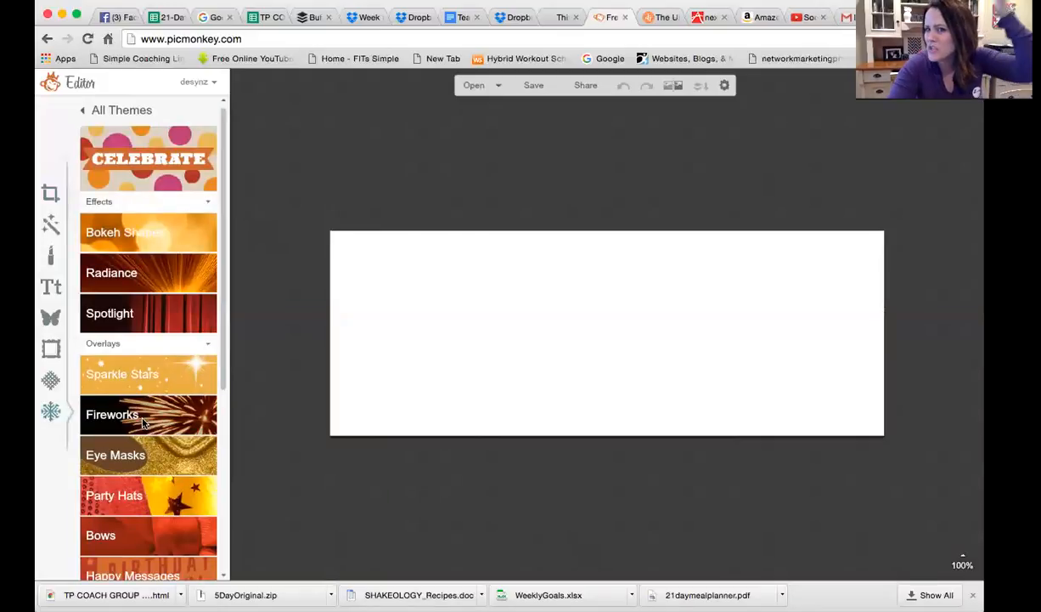
{"action": "left_click", "coordinate": [52, 411]}
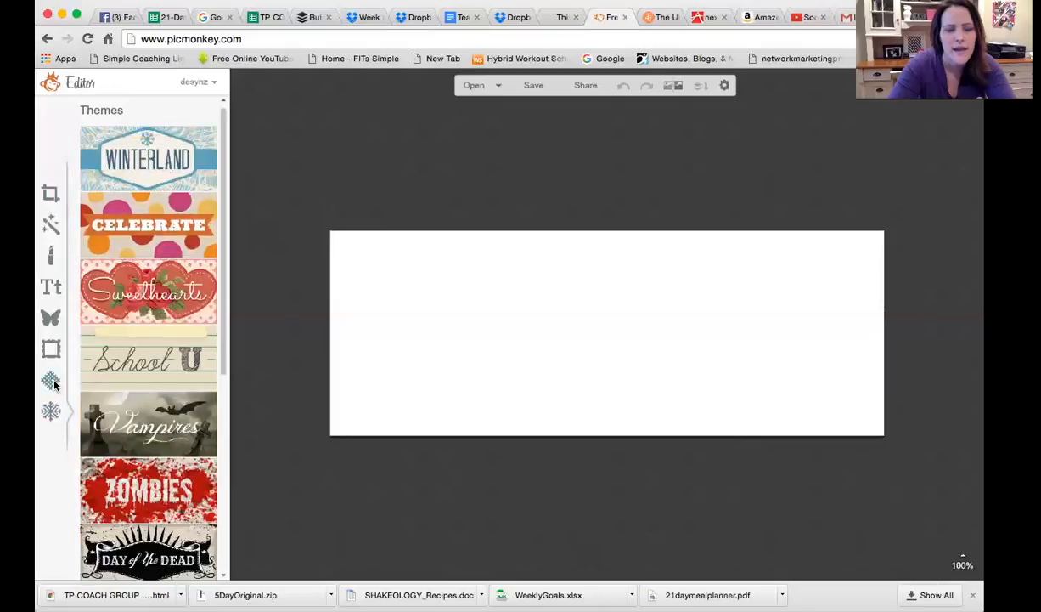
{"action": "left_click", "coordinate": [52, 379]}
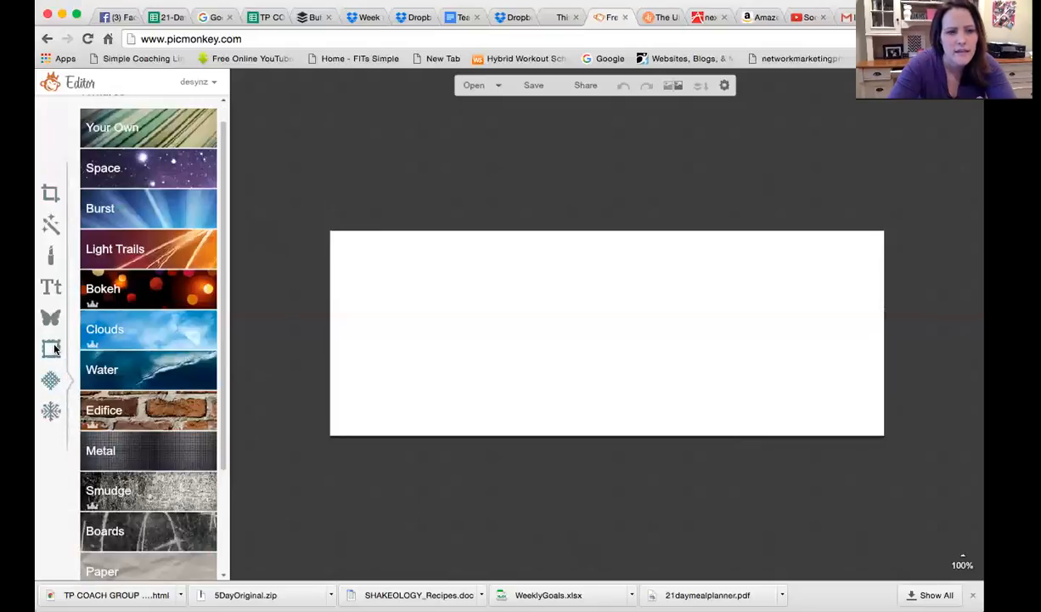
{"action": "left_click", "coordinate": [51, 348]}
- Add the black chevron from the basic Arrows overlays and place it in the canvas's upper-left corner
{"action": "left_click", "coordinate": [52, 325]}
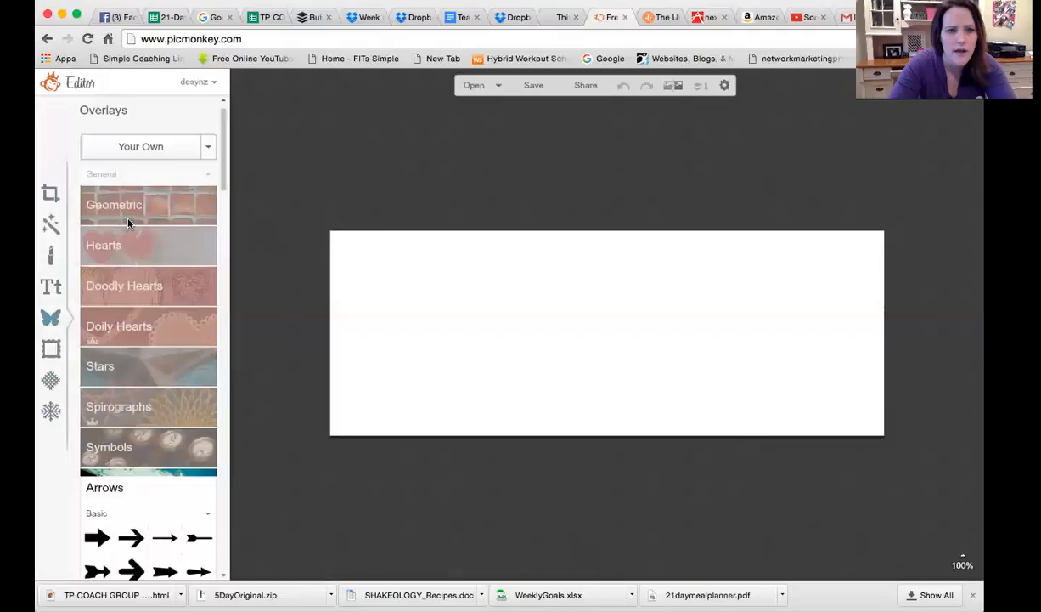
{"action": "left_click_drag", "start_coordinate": [222, 175], "coordinate": [221, 215]}
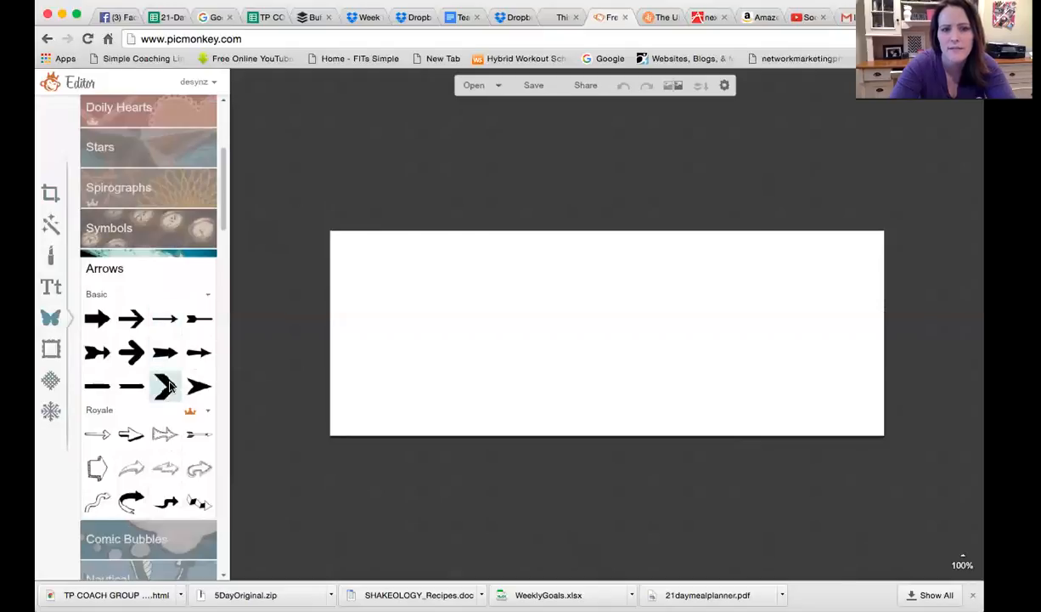
{"action": "left_click", "coordinate": [164, 387]}
{"action": "left_click_drag", "start_coordinate": [624, 346], "coordinate": [423, 338]}
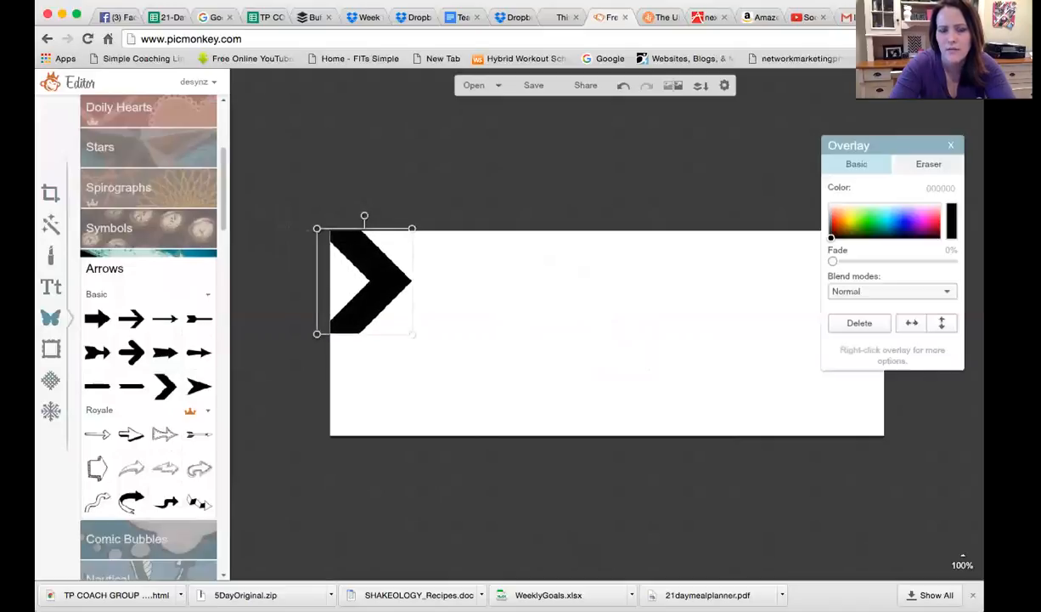
{"action": "left_click_drag", "start_coordinate": [374, 283], "coordinate": [372, 281]}
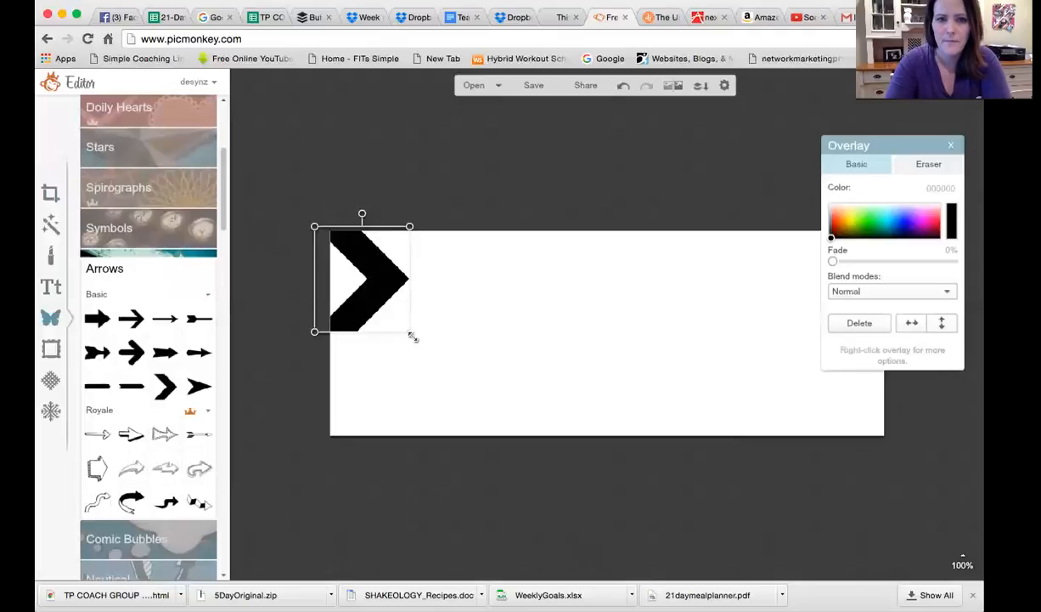
- Enlarge the chevron to span the full canvas height and align it with the canvas's left edge
{"action": "left_click_drag", "start_coordinate": [384, 290], "coordinate": [398, 375]}
{"action": "left_click_drag", "start_coordinate": [428, 323], "coordinate": [516, 194]}
{"action": "left_click", "coordinate": [490, 329]}
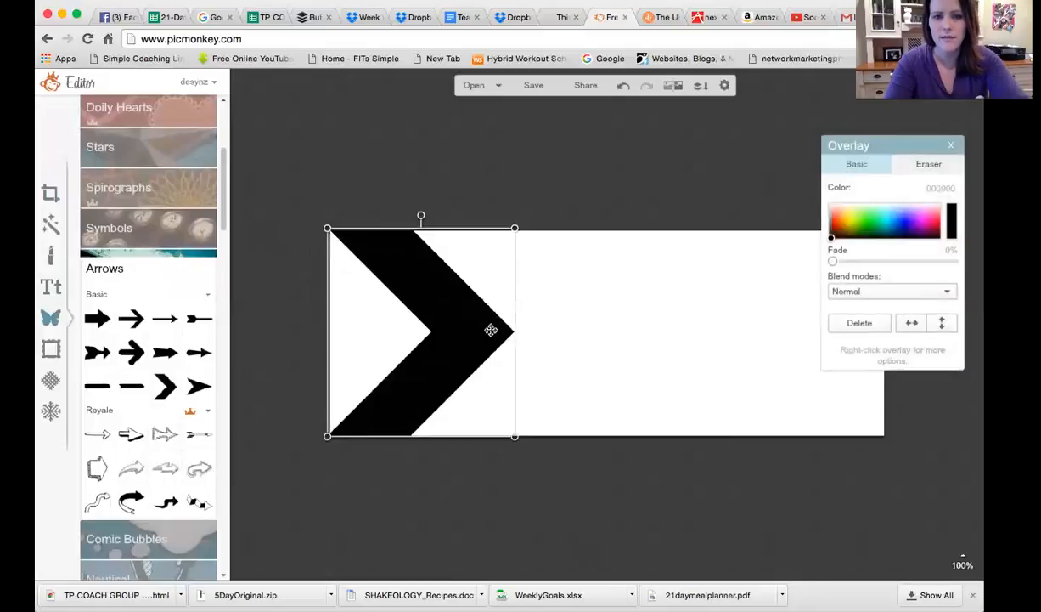
- Place two copies of the full-height chevron to its right, leaving narrow, even white gaps between all three
{"action": "left_click_drag", "start_coordinate": [491, 330], "coordinate": [565, 319]}
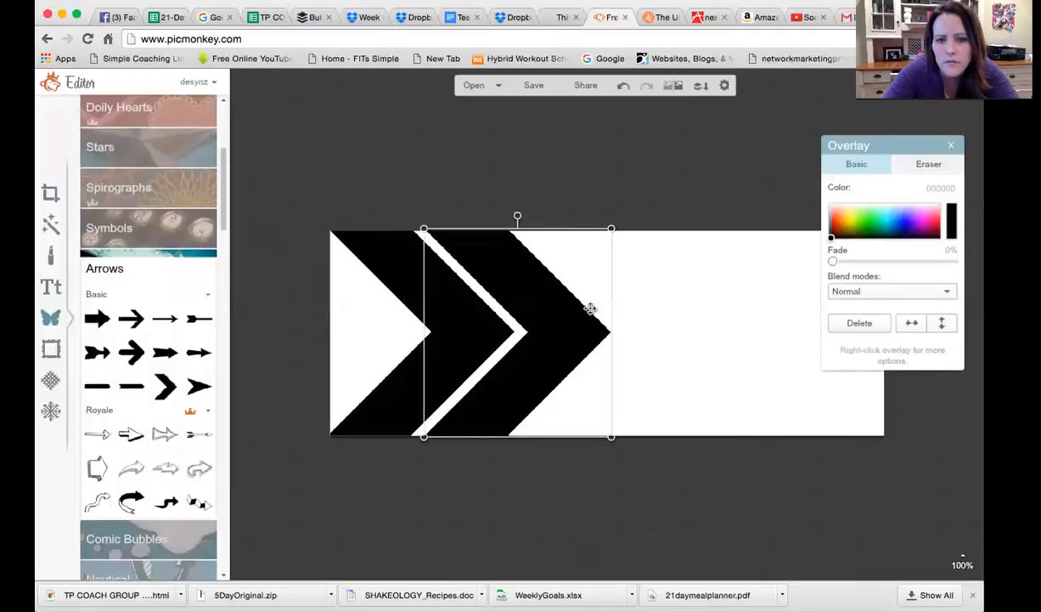
{"action": "left_click", "coordinate": [624, 293]}
{"action": "left_click", "coordinate": [563, 340]}
{"action": "left_click_drag", "start_coordinate": [563, 340], "coordinate": [667, 332]}
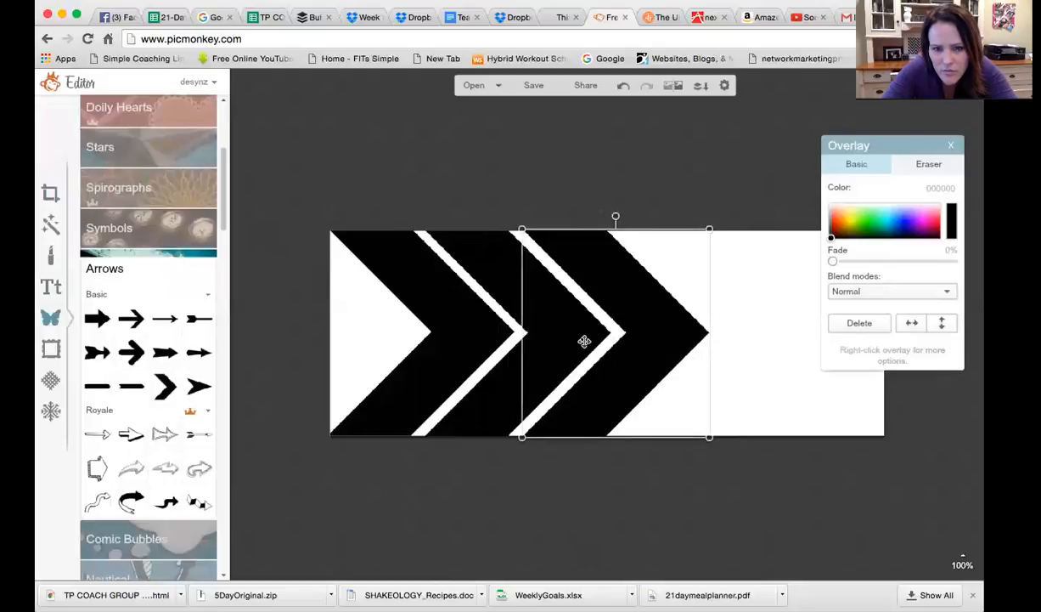
{"action": "key", "text": "Left"}
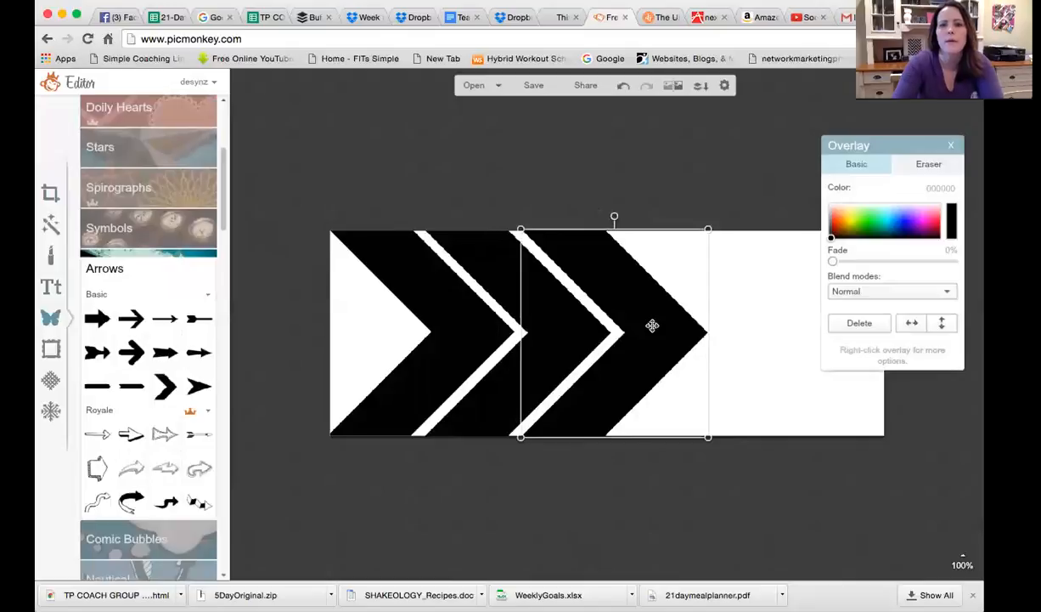
{"action": "left_click", "coordinate": [717, 259]}
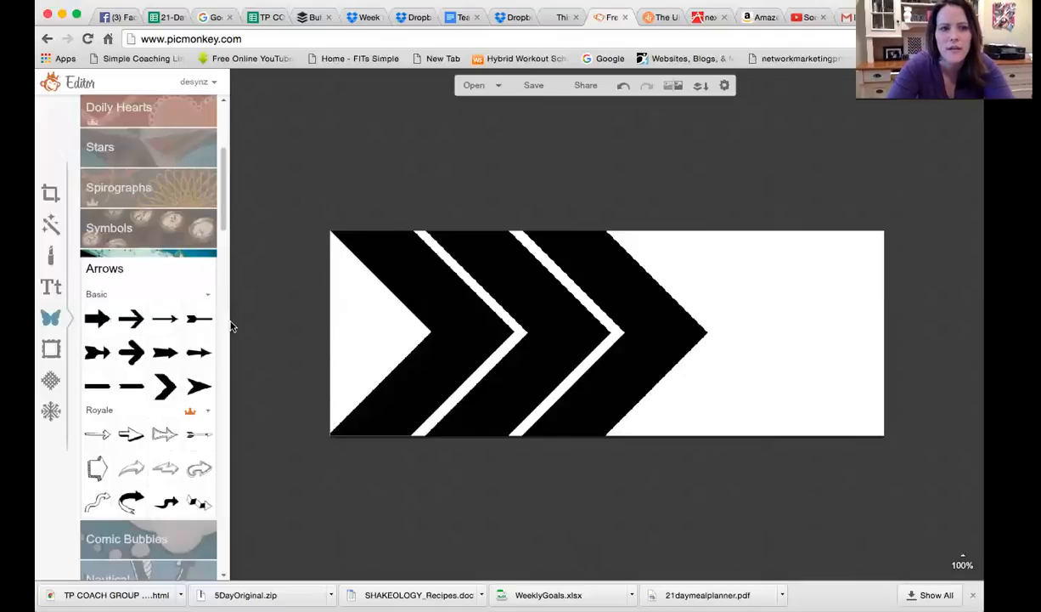
{"action": "left_click", "coordinate": [598, 286]}
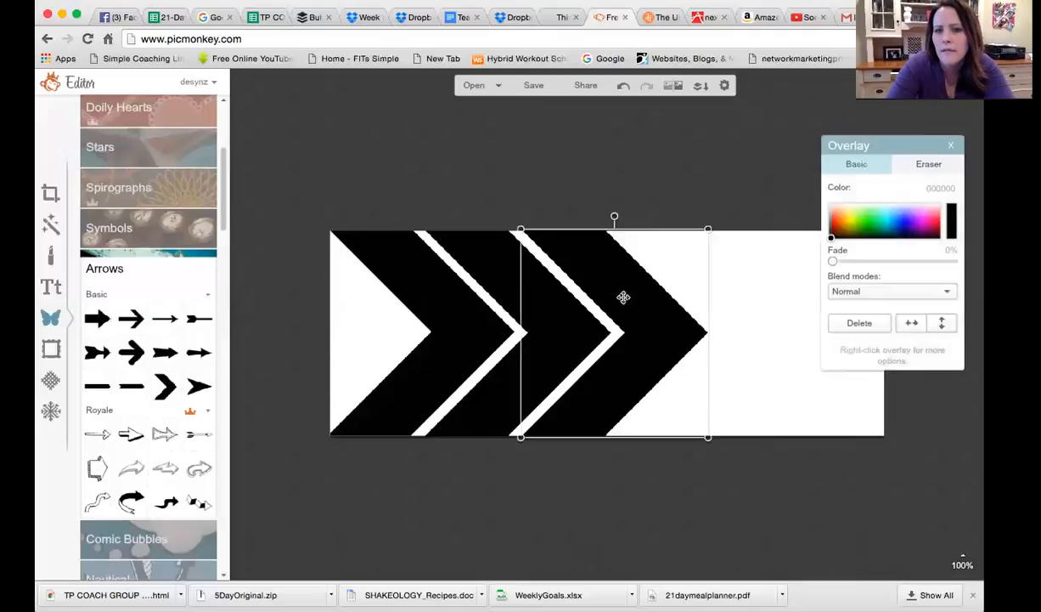
{"action": "left_click", "coordinate": [748, 280]}
- Collapse the Arrows overlays and browse the Desktop folder for a personal image to add as an overlay
{"action": "scroll", "coordinate": [208, 212], "scroll_direction": "up", "scroll_amount": 1}
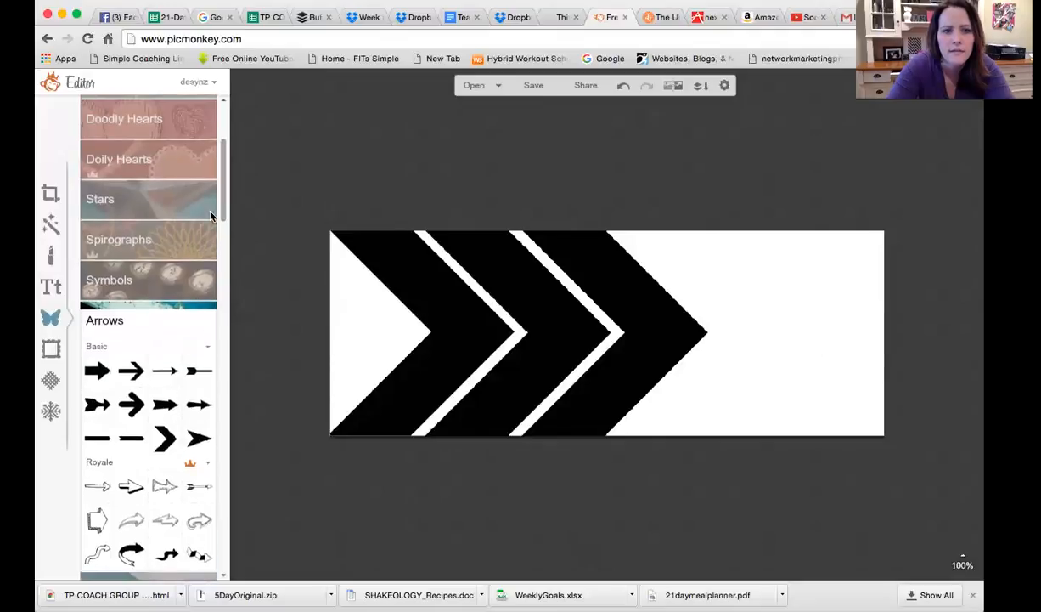
{"action": "left_click", "coordinate": [133, 320]}
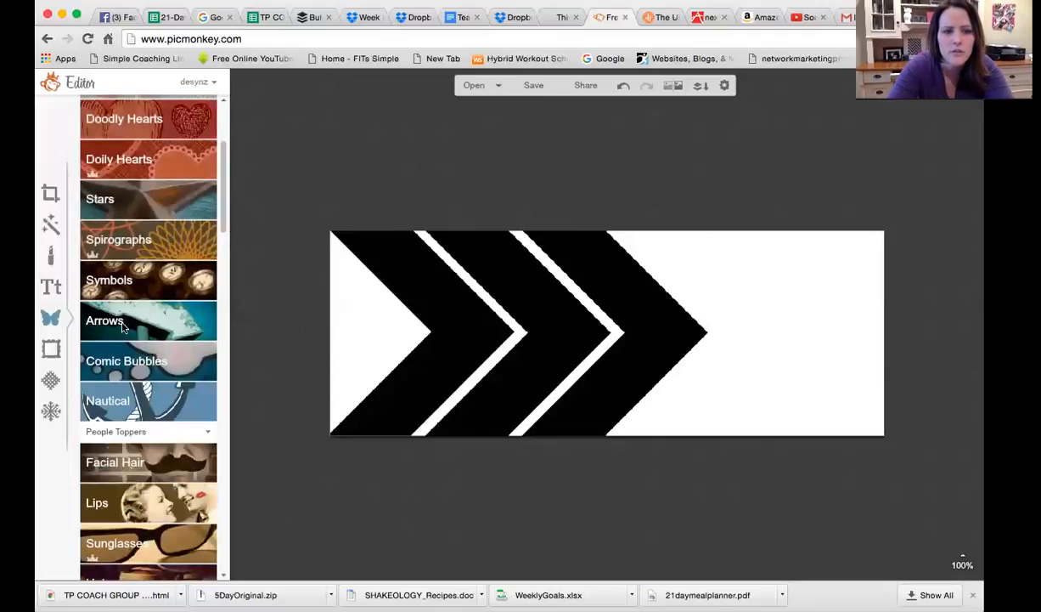
{"action": "scroll", "coordinate": [214, 201], "scroll_direction": "up", "scroll_amount": 4}
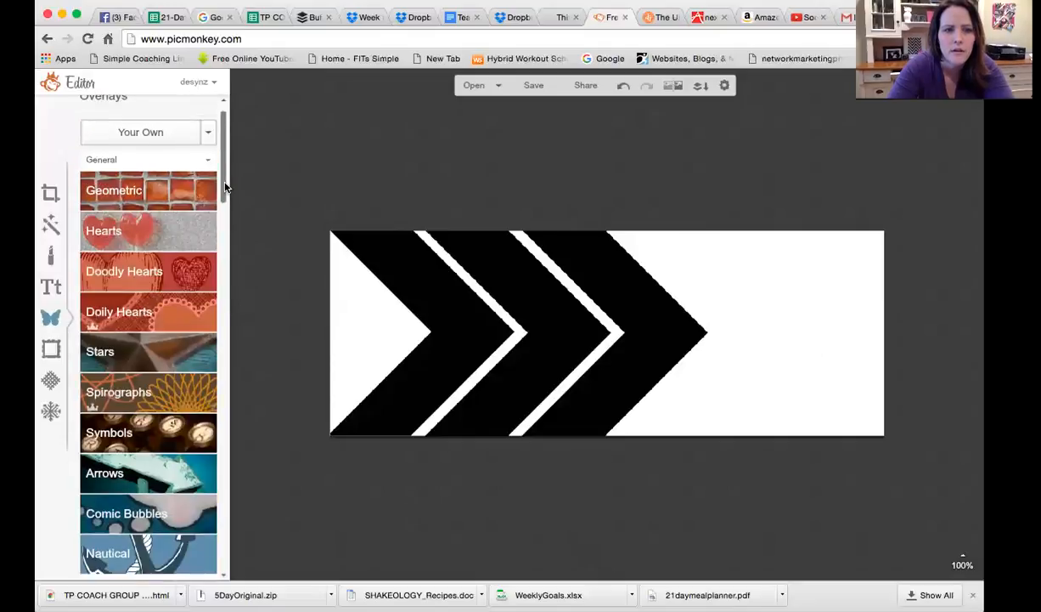
{"action": "left_click", "coordinate": [163, 150]}
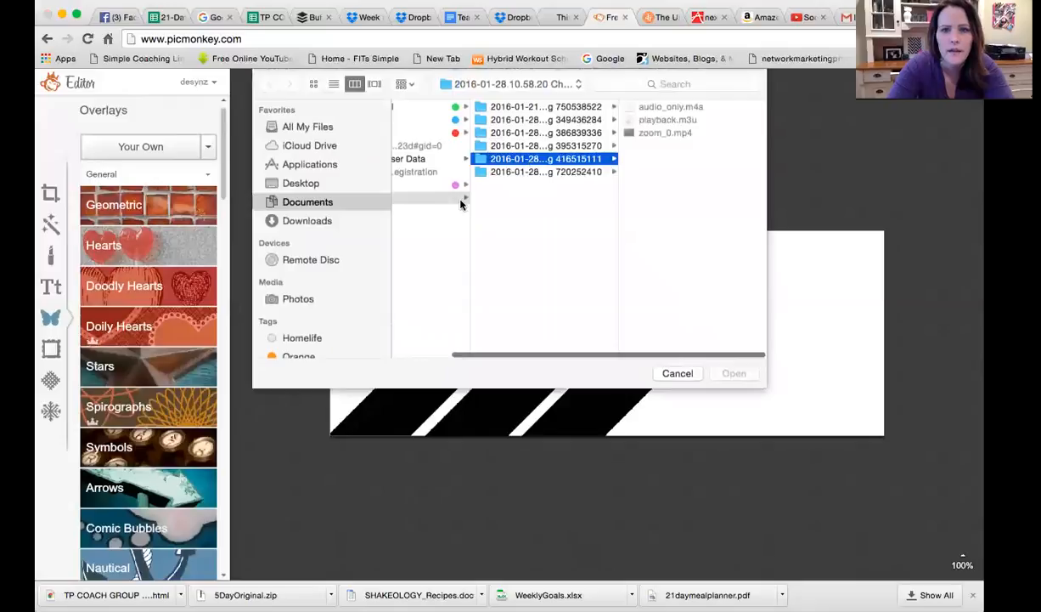
{"action": "left_click", "coordinate": [302, 183]}
- Preview the Desktop pictures and add the family banner image 1932560_75...28823_o.jpg as an overlay
{"action": "left_click", "coordinate": [425, 263]}
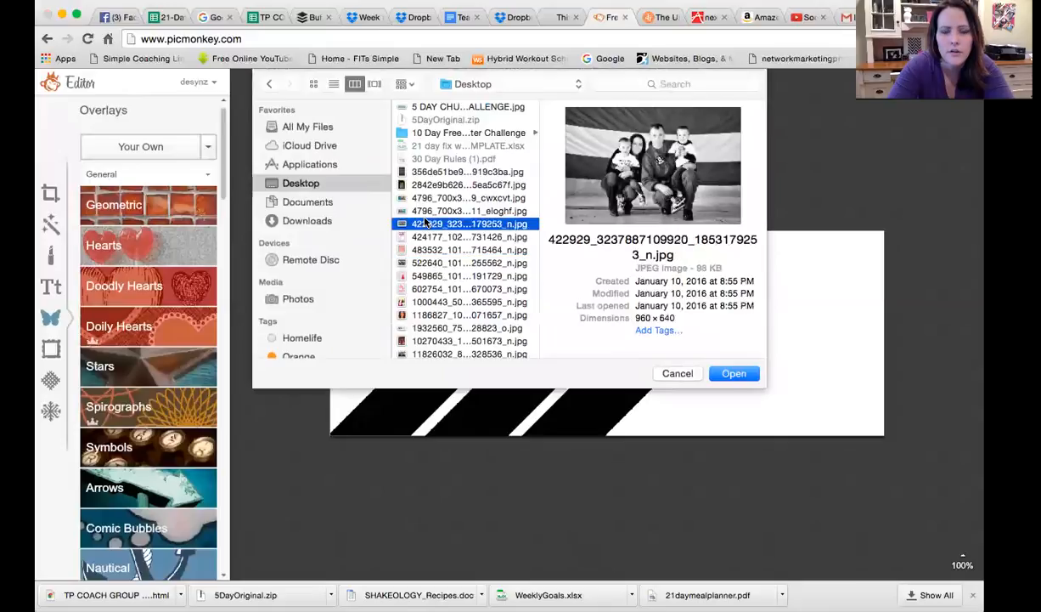
{"action": "key", "text": "Up"}
{"action": "left_click", "coordinate": [476, 184]}
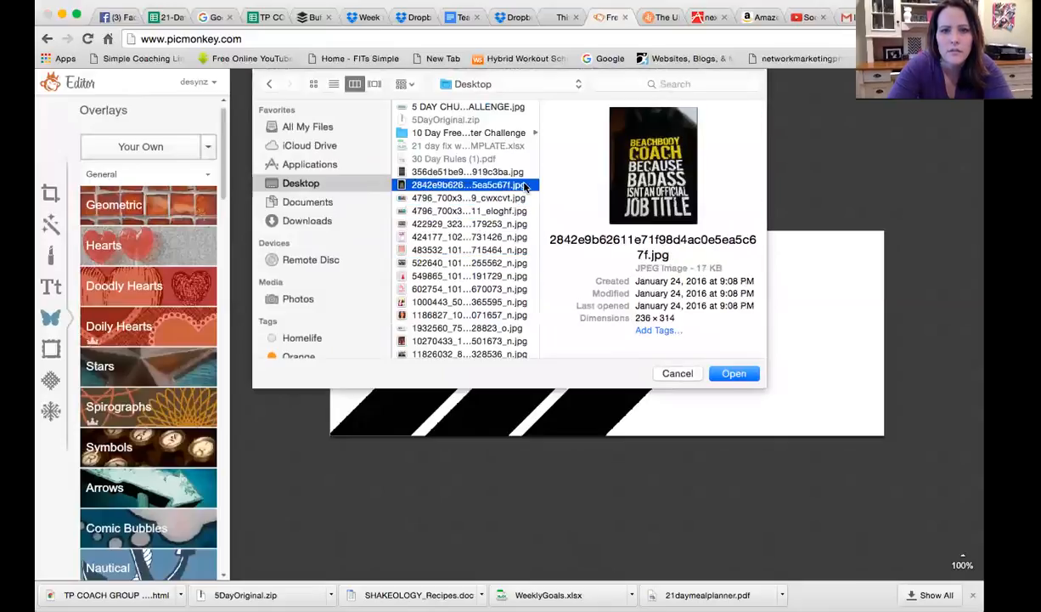
{"action": "left_click", "coordinate": [406, 315]}
{"action": "key", "text": "Down"}
{"action": "key", "text": "Down"}
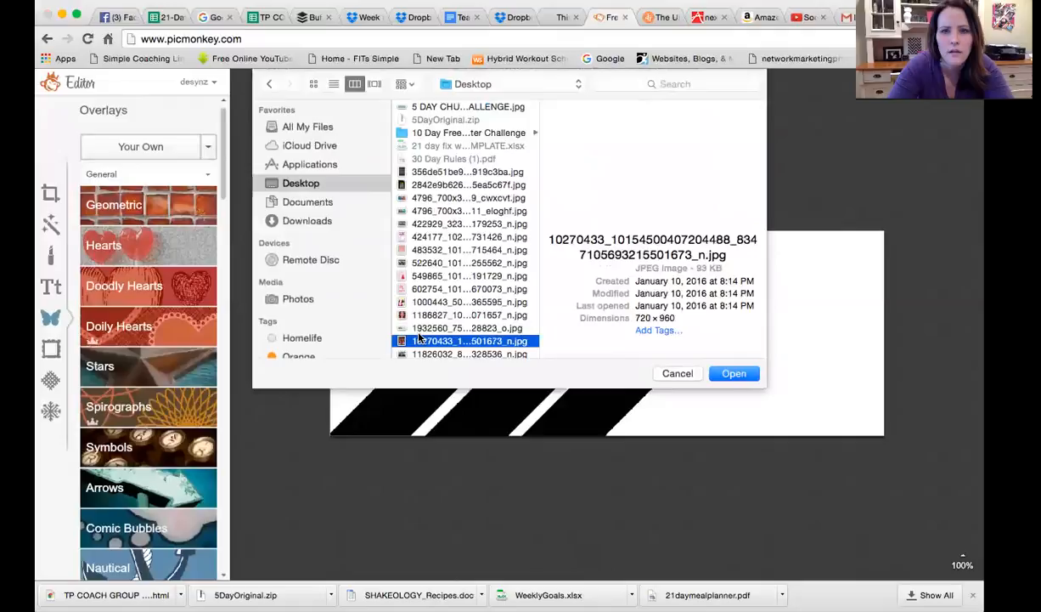
{"action": "left_click", "coordinate": [418, 316]}
{"action": "left_click", "coordinate": [420, 302]}
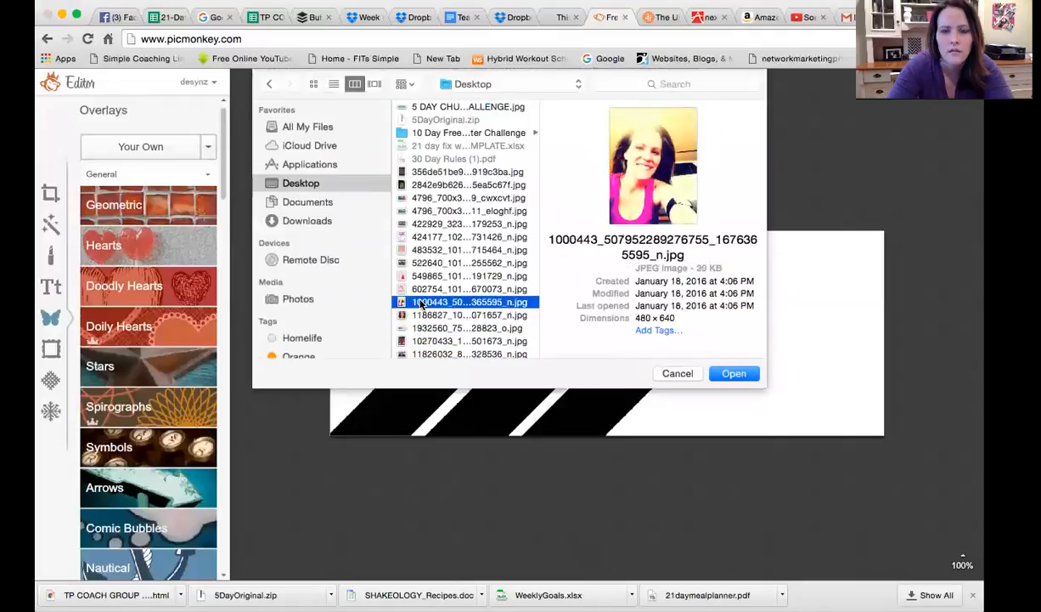
{"action": "left_click", "coordinate": [419, 329]}
{"action": "key", "text": "Down"}
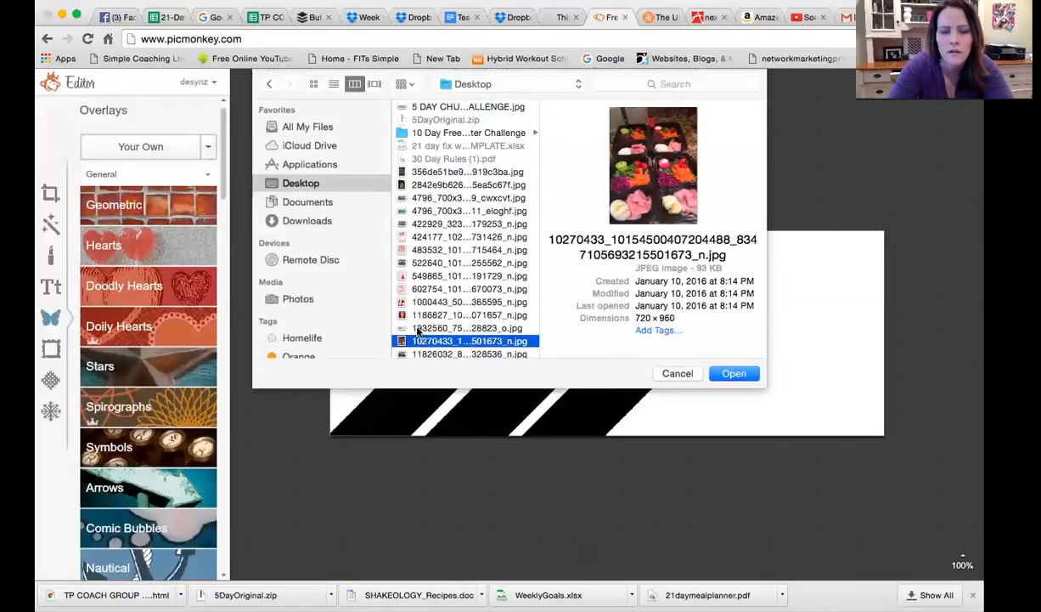
{"action": "left_click", "coordinate": [419, 329]}
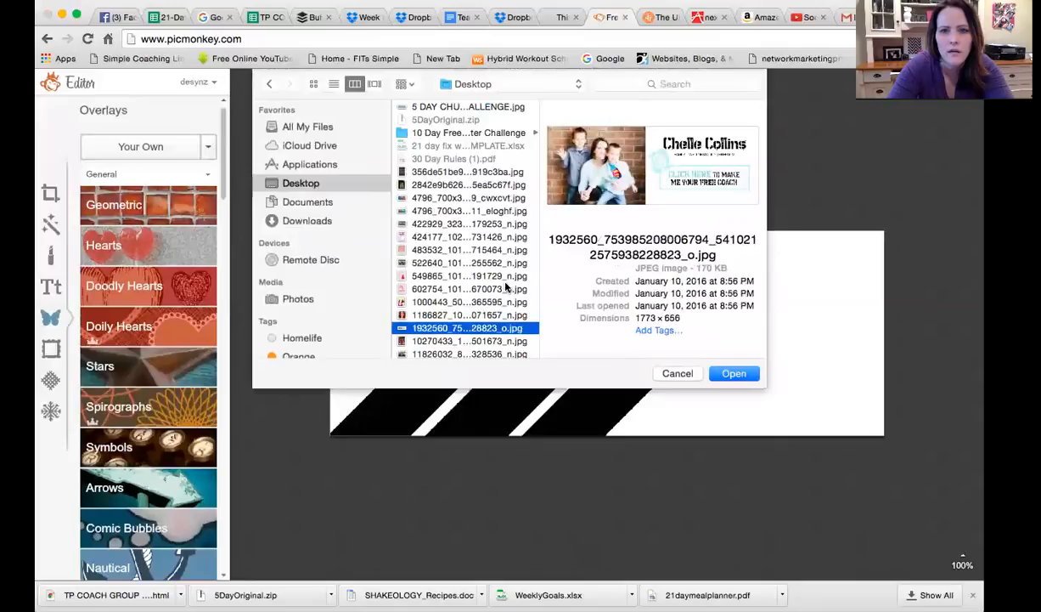
{"action": "left_click", "coordinate": [730, 373]}
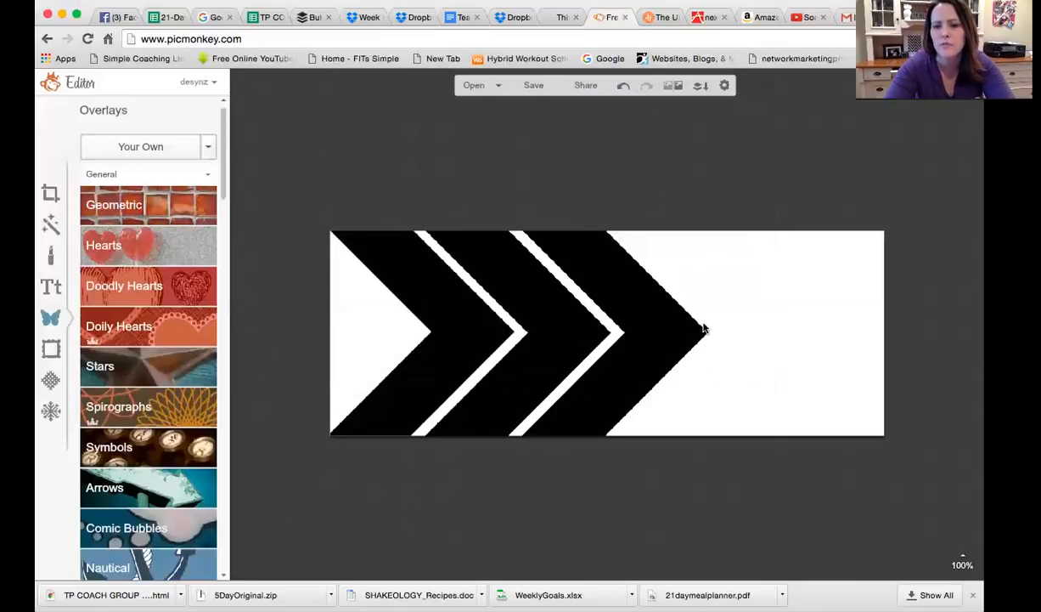
- Enlarge the family banner overlay to roughly half the canvas height and move it into the canvas's right half
{"action": "left_click_drag", "start_coordinate": [690, 318], "coordinate": [648, 292]}
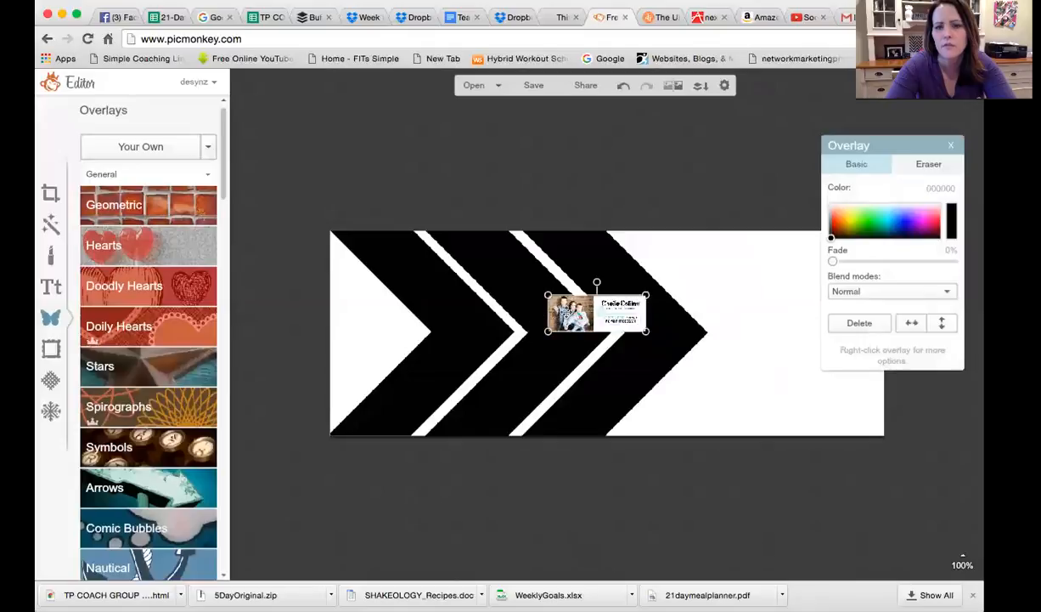
{"action": "left_click_drag", "start_coordinate": [646, 294], "coordinate": [793, 166]}
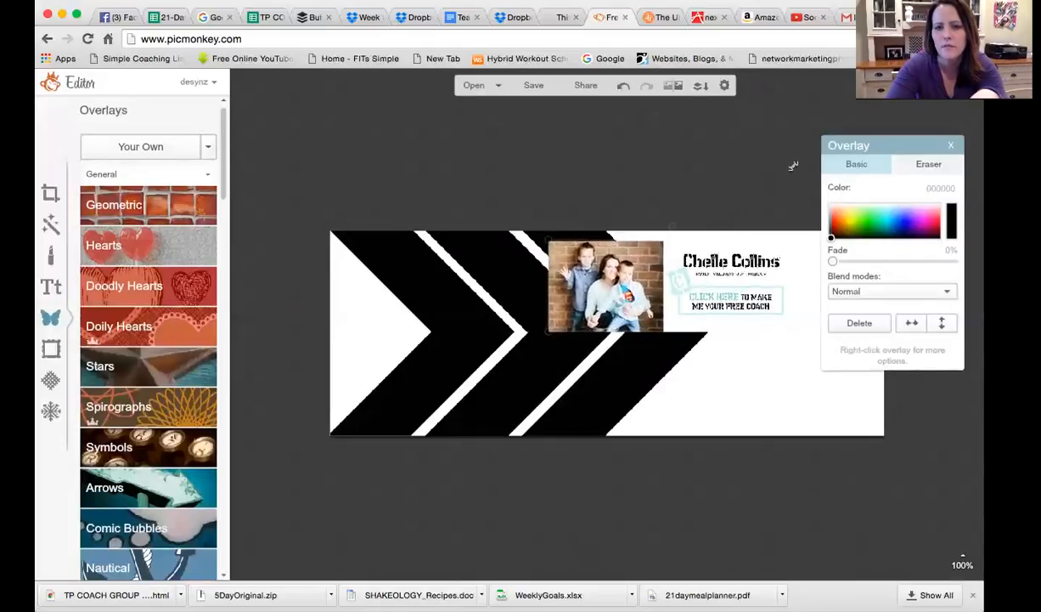
{"action": "left_click_drag", "start_coordinate": [766, 247], "coordinate": [745, 215]}
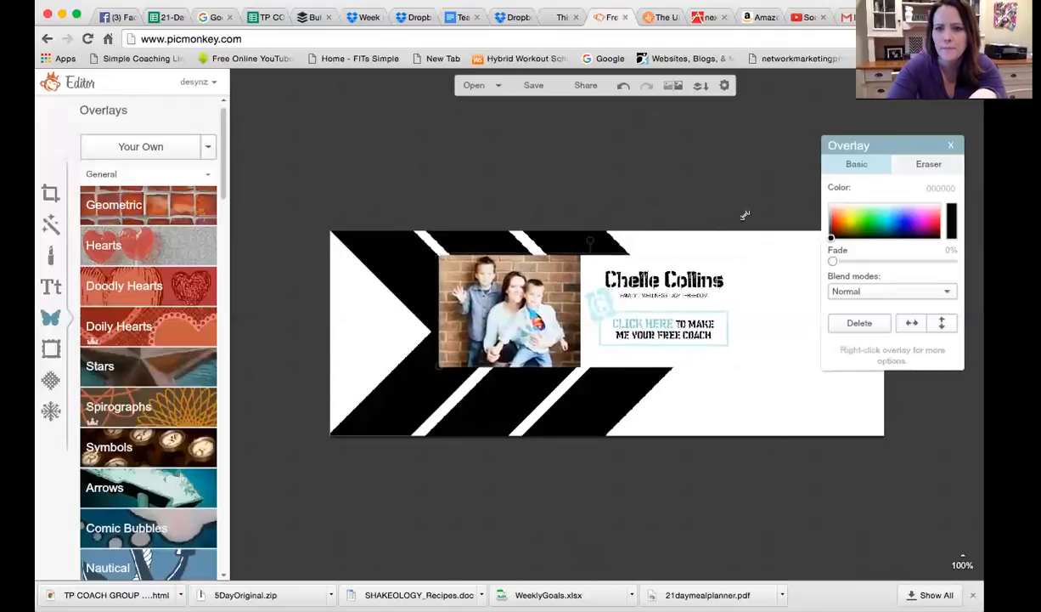
{"action": "left_click_drag", "start_coordinate": [833, 145], "coordinate": [270, 103]}
{"action": "left_click_drag", "start_coordinate": [575, 259], "coordinate": [724, 297]}
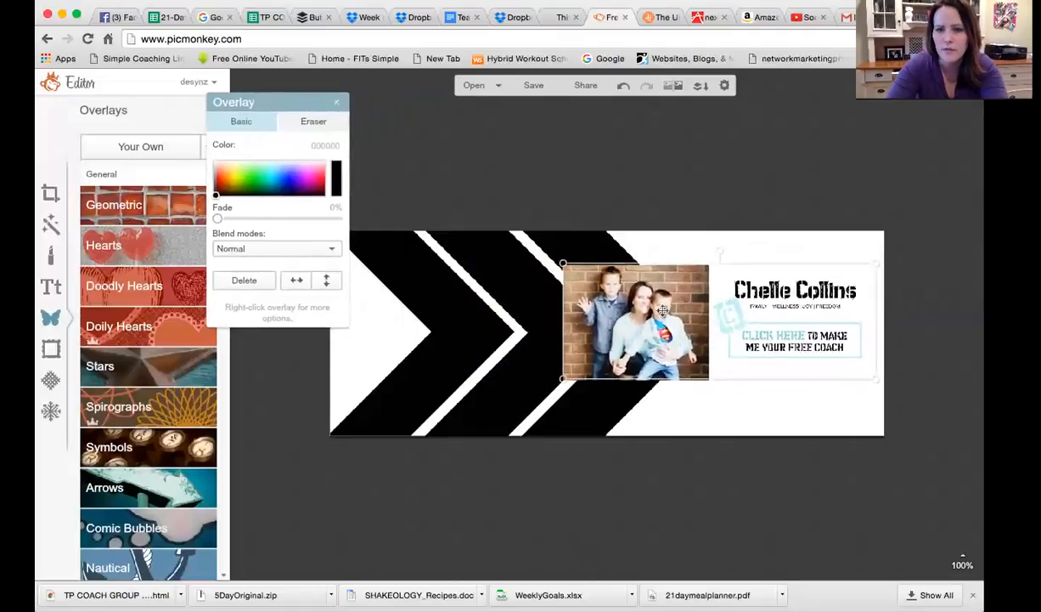
- Enlarge the banner to nearly the canvas height and align its photo with the canvas's right edge, leaving the text part outside the canvas
{"action": "left_click_drag", "start_coordinate": [872, 263], "coordinate": [943, 207]}
{"action": "left_click_drag", "start_coordinate": [680, 293], "coordinate": [783, 298]}
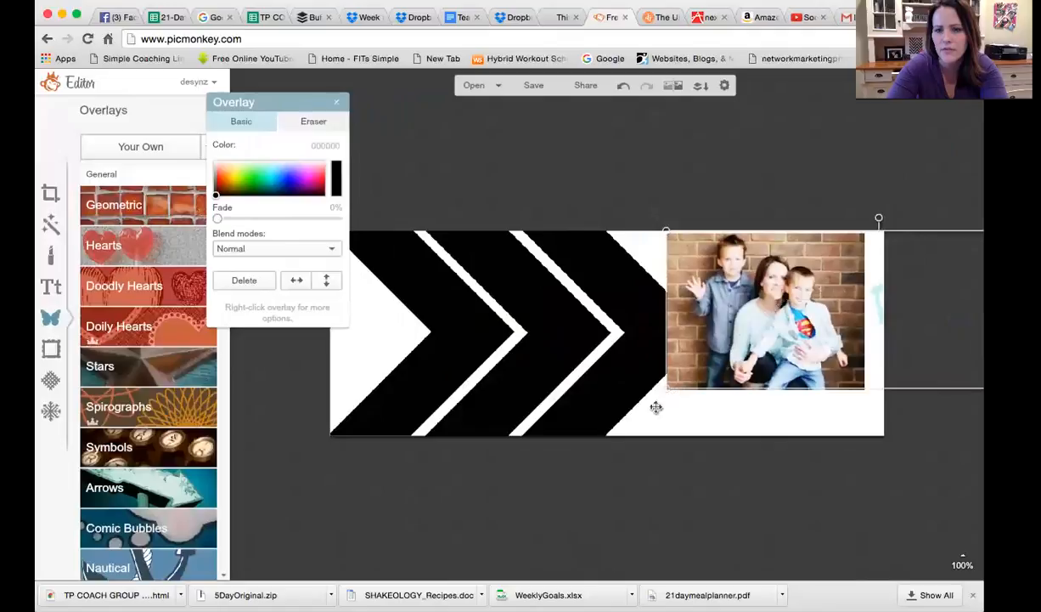
{"action": "left_click_drag", "start_coordinate": [667, 389], "coordinate": [577, 430]}
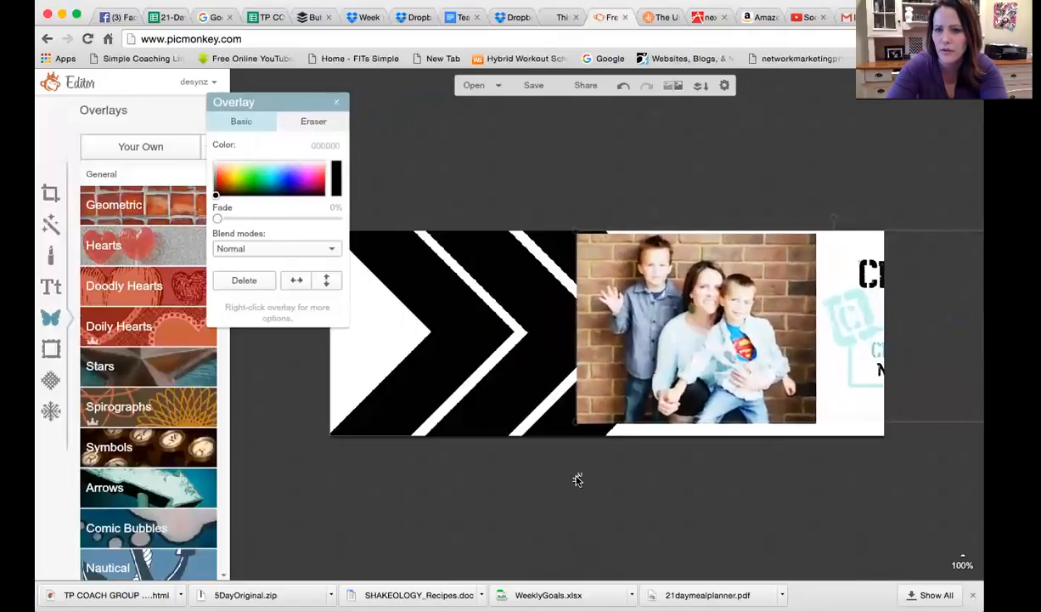
{"action": "left_click_drag", "start_coordinate": [625, 373], "coordinate": [666, 380]}
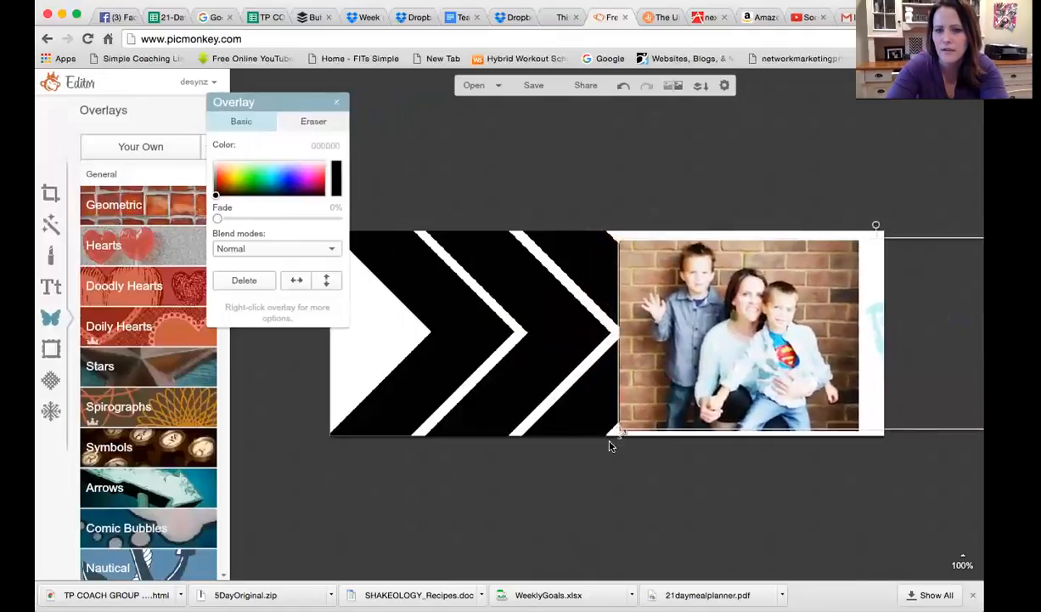
{"action": "left_click_drag", "start_coordinate": [619, 430], "coordinate": [596, 439]}
{"action": "left_click_drag", "start_coordinate": [659, 366], "coordinate": [677, 353]}
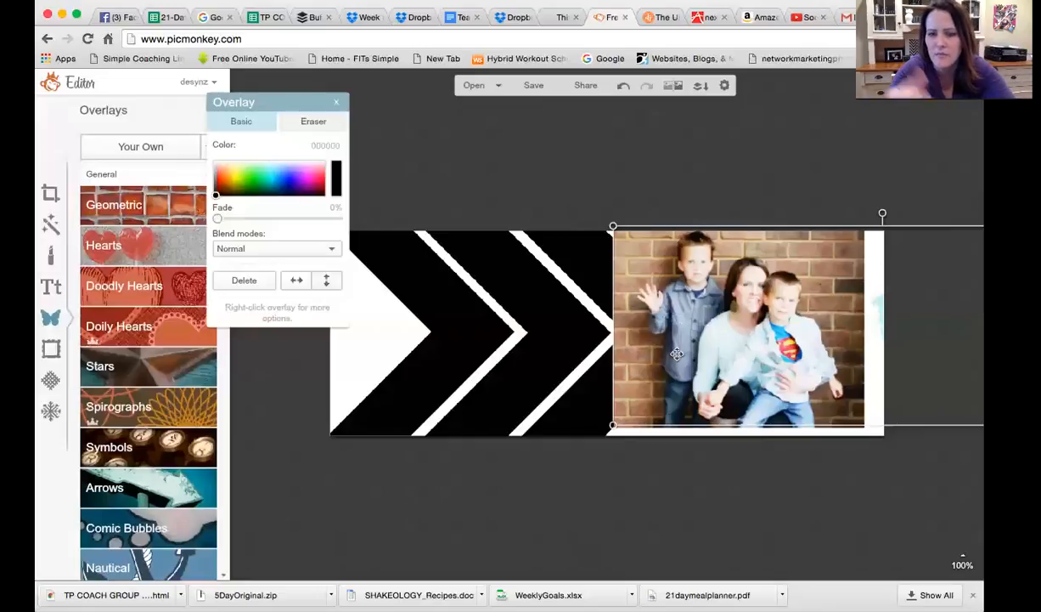
{"action": "left_click_drag", "start_coordinate": [683, 350], "coordinate": [705, 352]}
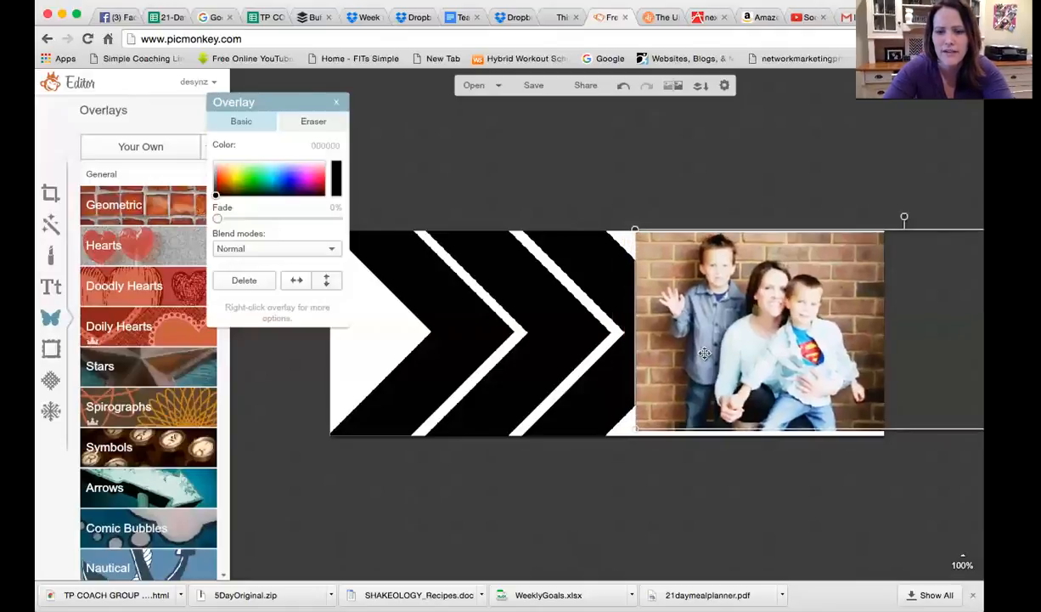
- Send the family photo to the back, behind the chevrons, and enlarge it to span the full canvas height
{"action": "right_click", "coordinate": [715, 359]}
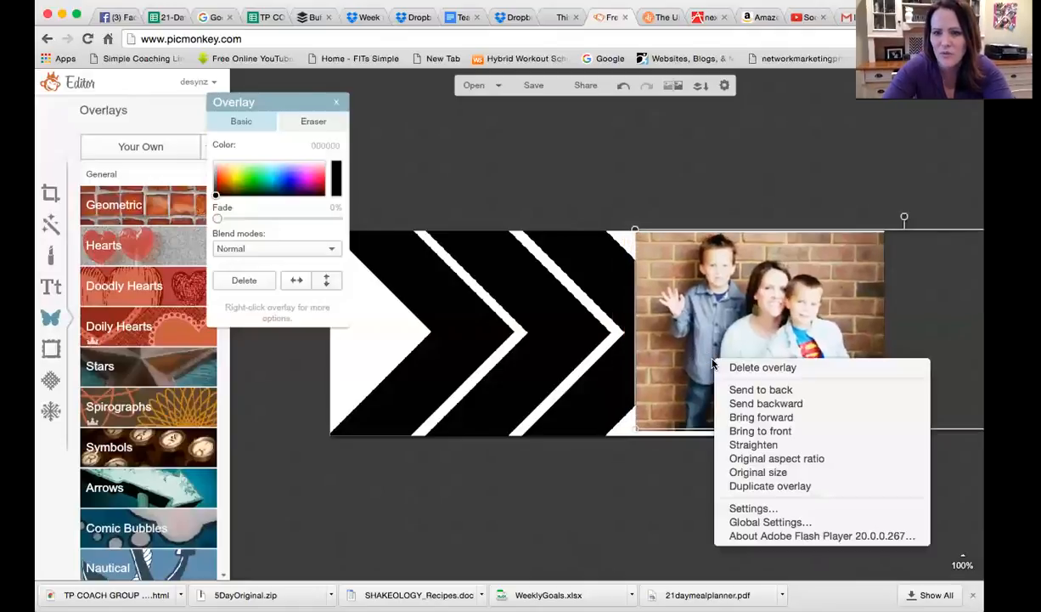
{"action": "left_click", "coordinate": [743, 391]}
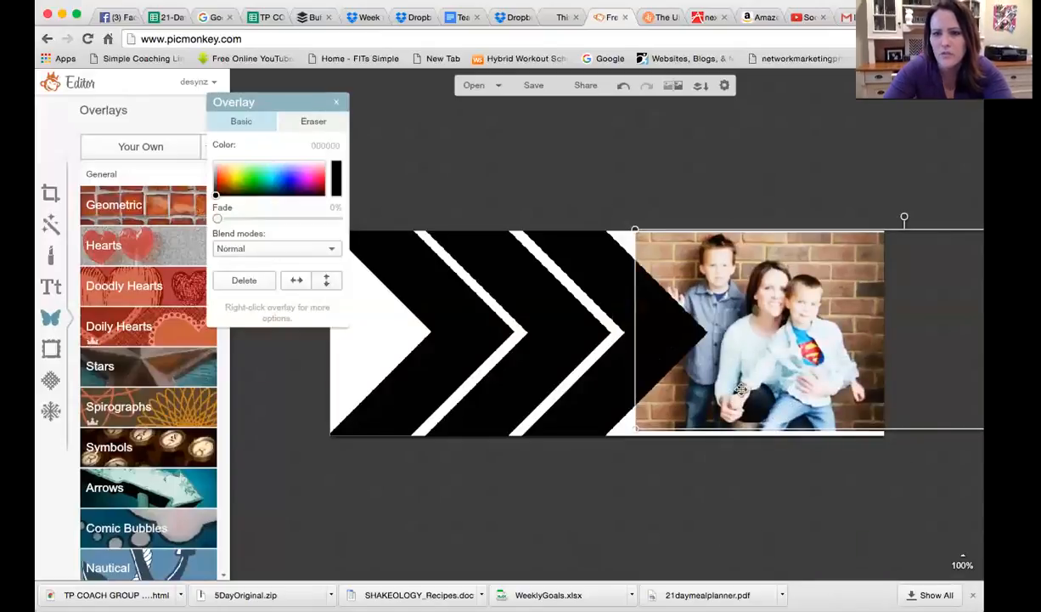
{"action": "left_click_drag", "start_coordinate": [741, 388], "coordinate": [783, 379]}
{"action": "left_click_drag", "start_coordinate": [651, 422], "coordinate": [621, 452]}
{"action": "left_click_drag", "start_coordinate": [721, 392], "coordinate": [725, 393]}
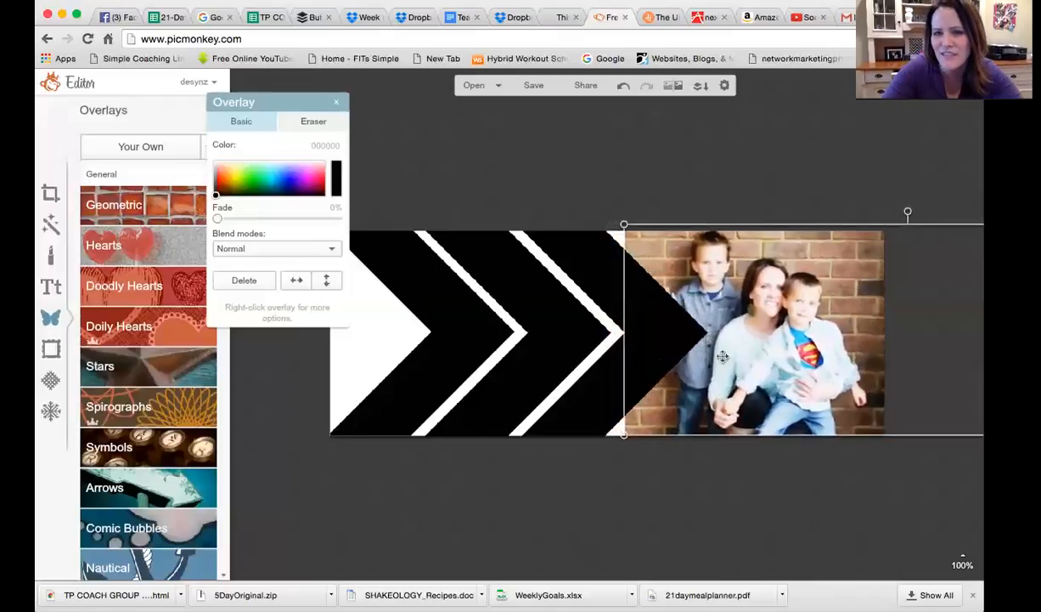
{"action": "left_click", "coordinate": [716, 200]}
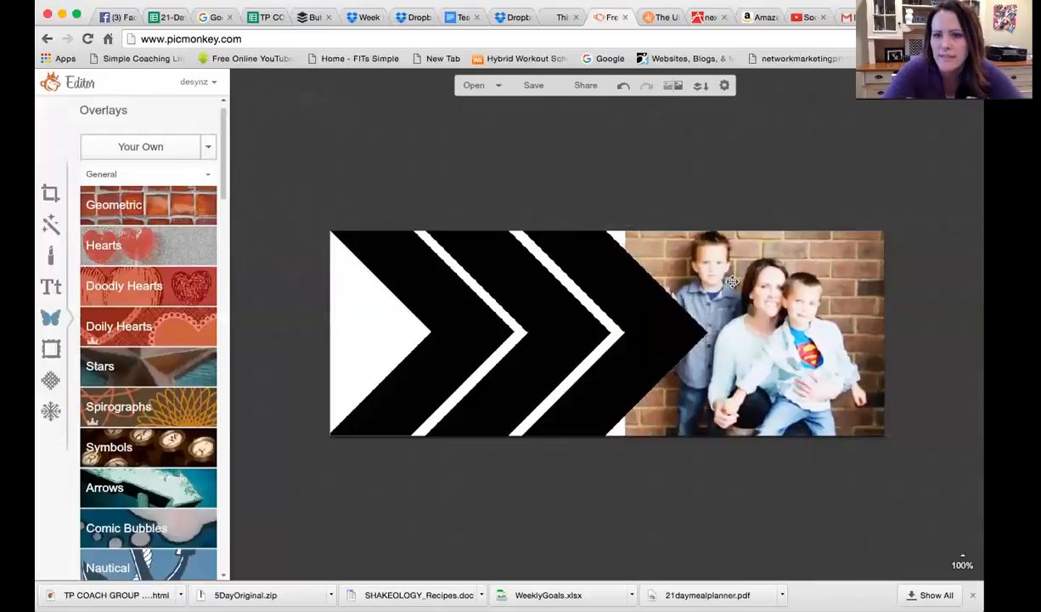
- Try to cover the white gap behind the rightmost chevron by shifting the family photo left
{"action": "left_click", "coordinate": [741, 295]}
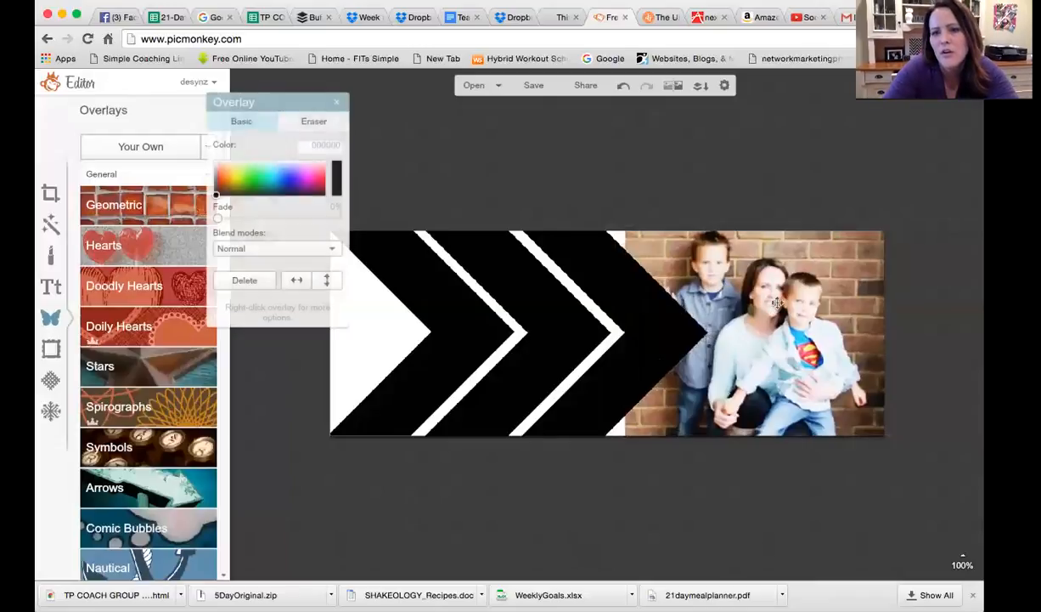
{"action": "key", "text": "Left"}
{"action": "key", "text": "Left"}
{"action": "key", "text": "Left"}
{"action": "key", "text": "Left"}
{"action": "key", "text": "Left"}
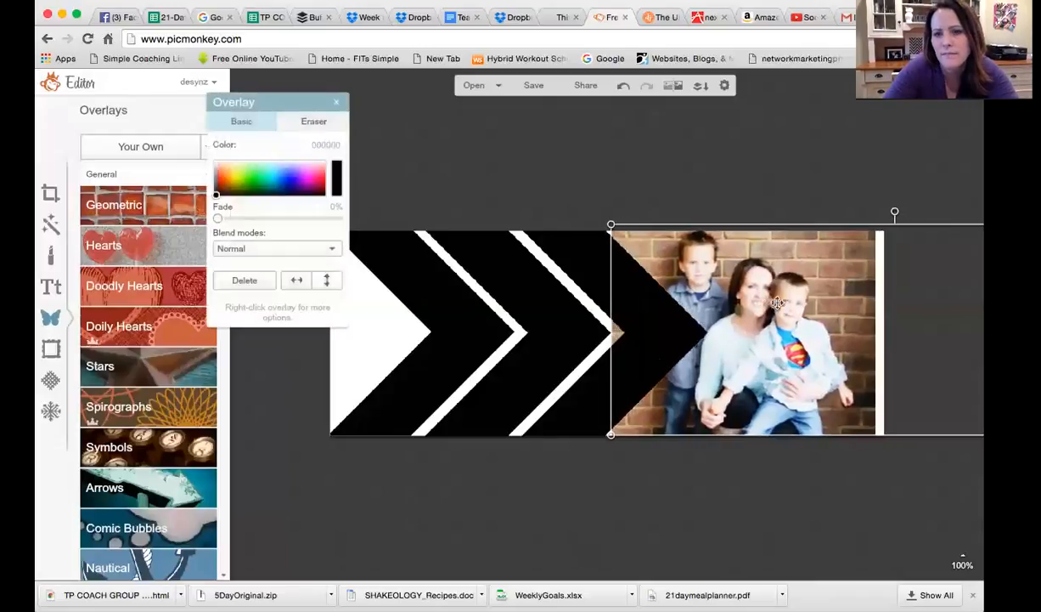
{"action": "key", "text": "Left"}
{"action": "left_click_drag", "start_coordinate": [796, 278], "coordinate": [820, 278]}
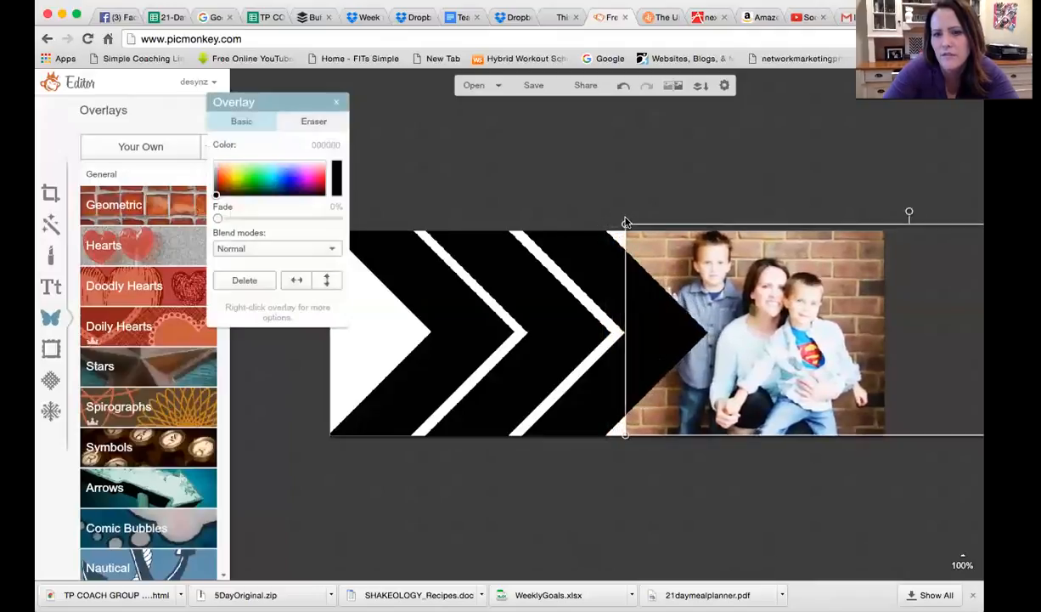
- Enlarge the family photo slightly and nudge it left and down so it fills the area between the rightmost chevron and the canvas's right edge
{"action": "left_click_drag", "start_coordinate": [626, 223], "coordinate": [596, 213]}
{"action": "left_click_drag", "start_coordinate": [694, 266], "coordinate": [709, 266]}
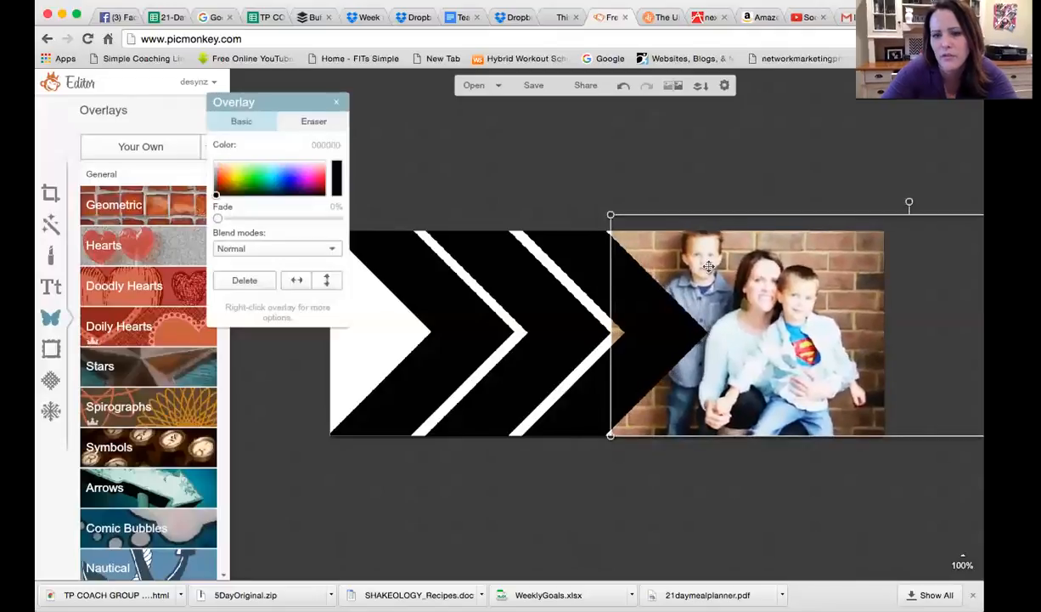
{"action": "key", "text": "Left"}
{"action": "key", "text": "Left"}
{"action": "key", "text": "Left"}
{"action": "key", "text": "Down"}
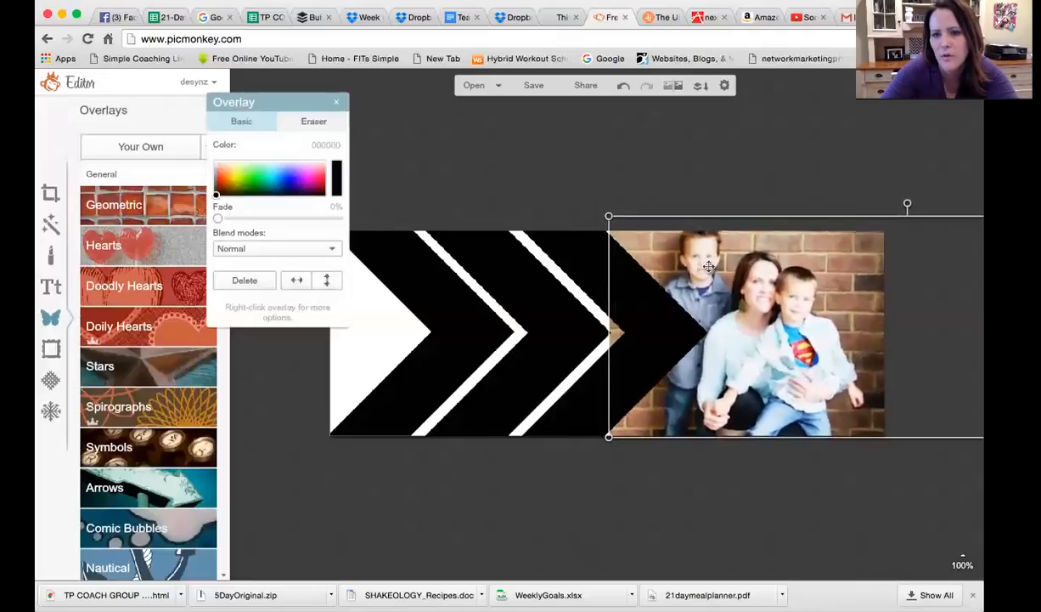
{"action": "left_click", "coordinate": [586, 472]}
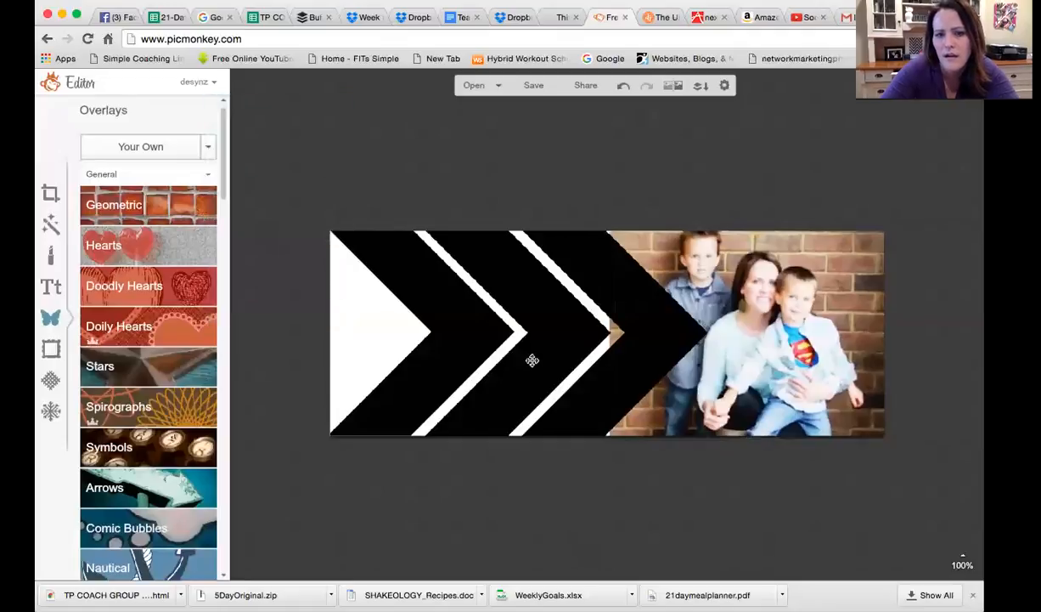
- Duplicate the leftmost chevron and place the copy partly beyond the canvas's left edge, leaving a matching narrow white gap
{"action": "left_click", "coordinate": [477, 346]}
{"action": "left_click", "coordinate": [553, 501]}
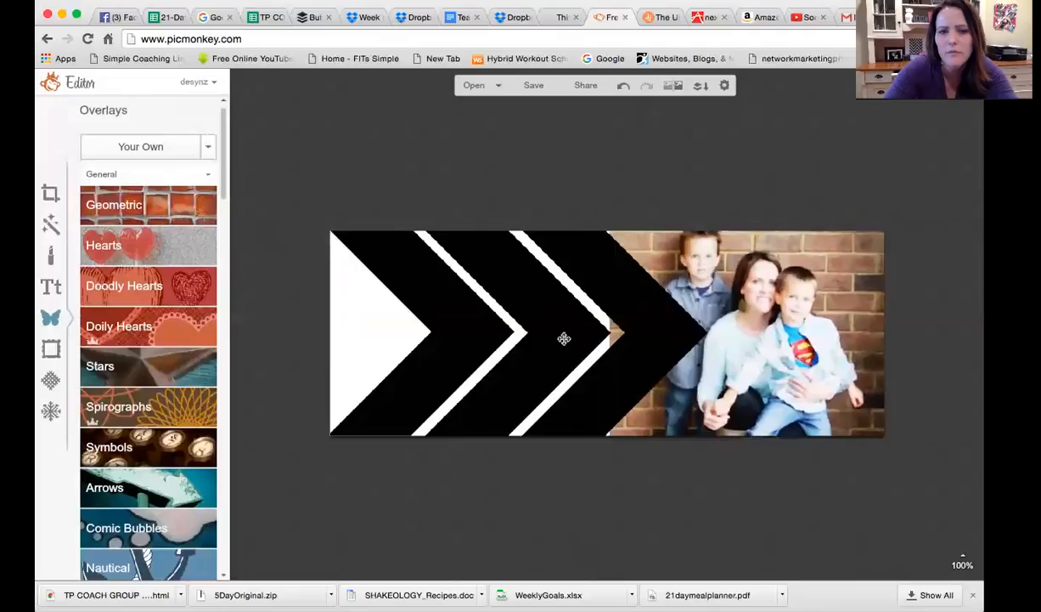
{"action": "left_click", "coordinate": [448, 345]}
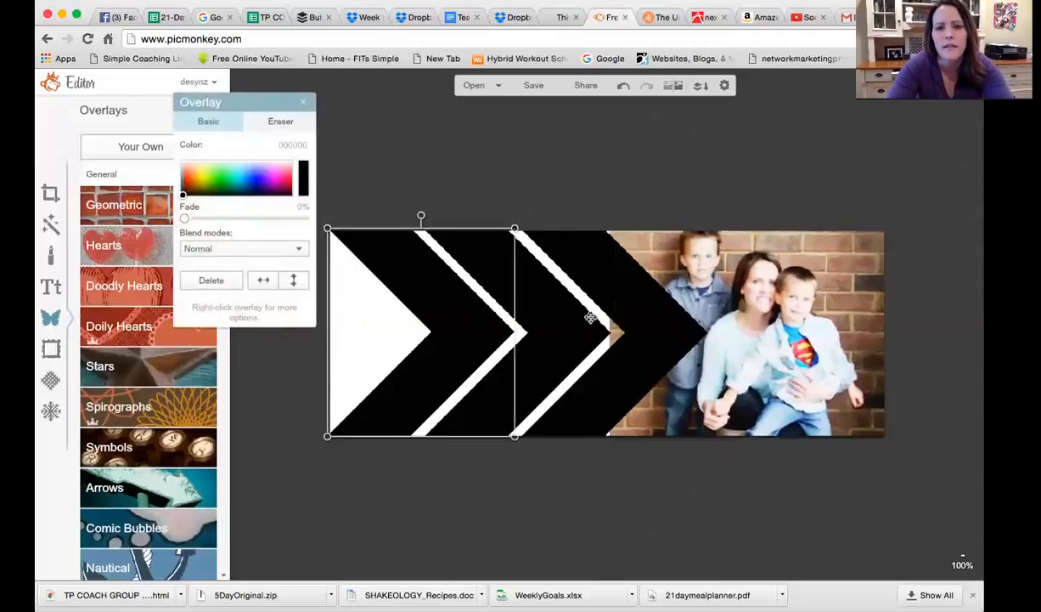
{"action": "left_click", "coordinate": [629, 296]}
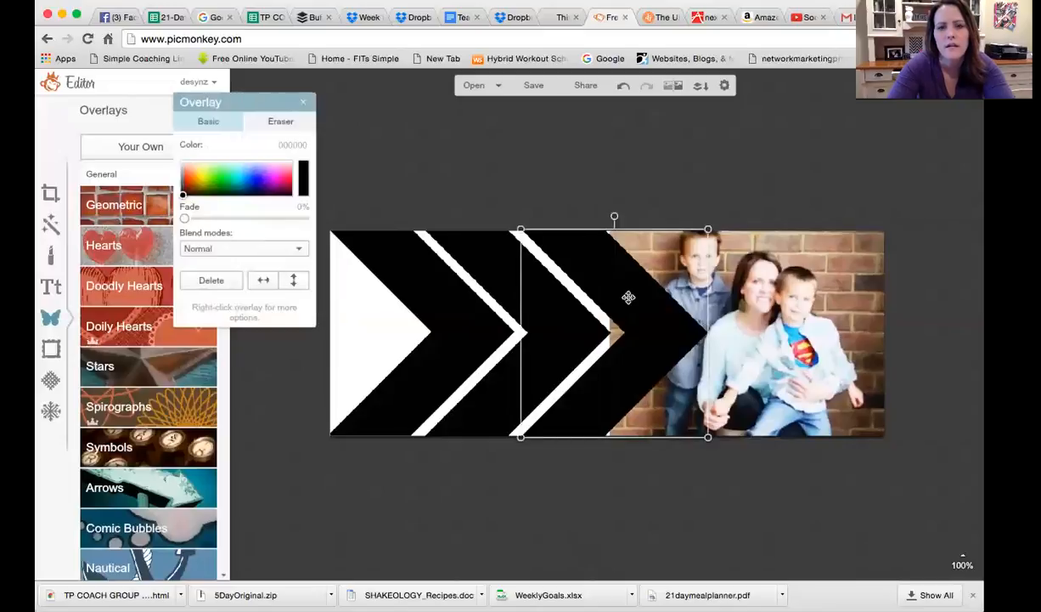
{"action": "left_click", "coordinate": [433, 347]}
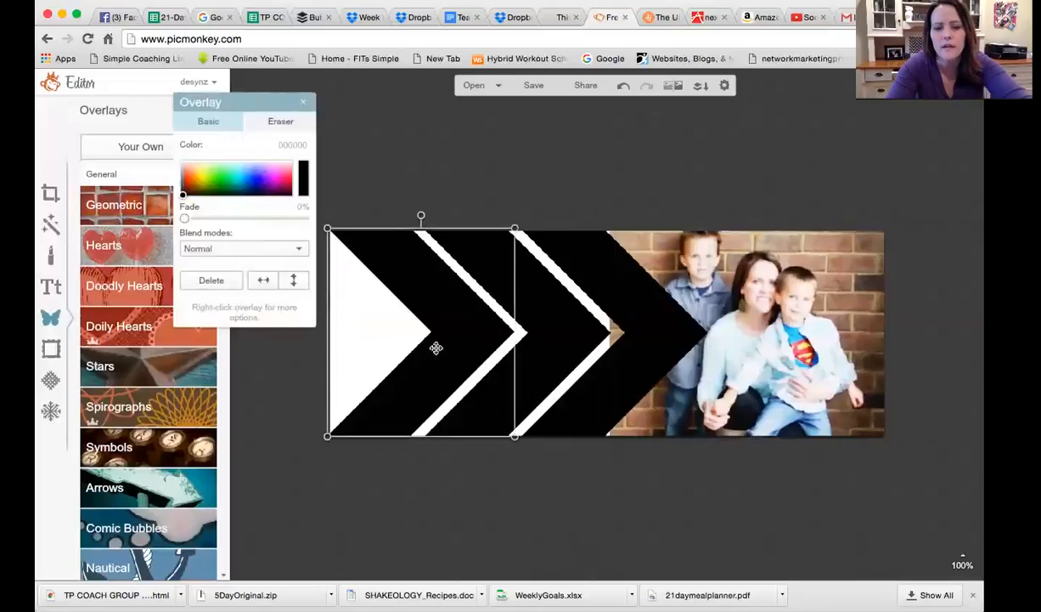
{"action": "left_click_drag", "start_coordinate": [436, 347], "coordinate": [347, 323]}
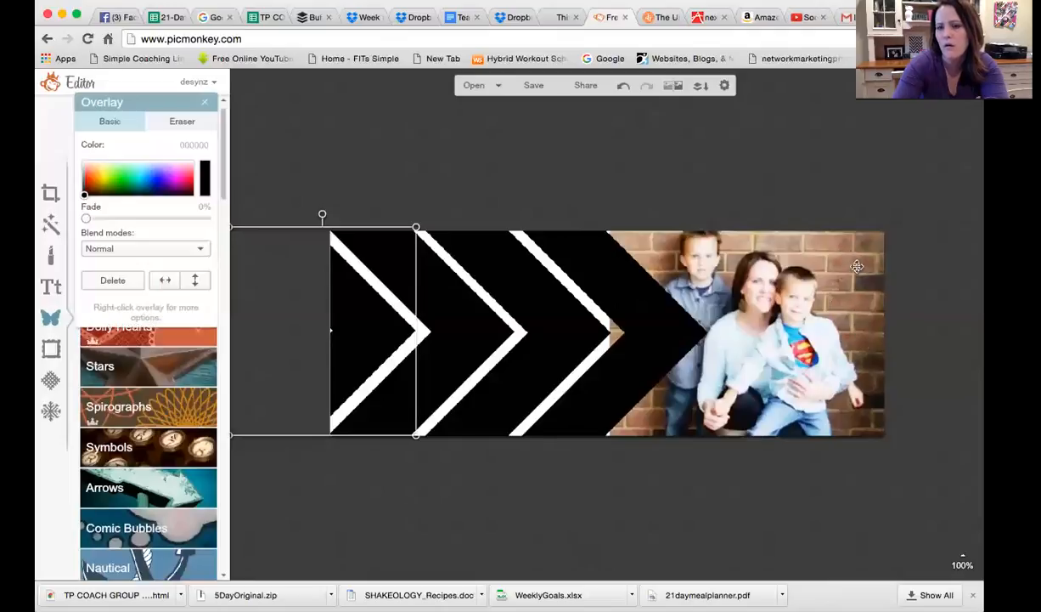
- Delete the colour family photo placed behind the chevrons
{"action": "mouse_move", "coordinate": [857, 267]}
{"action": "left_mouse_down"}
{"action": "mouse_move", "coordinate": [831, 266]}
{"action": "mouse_move", "coordinate": [869, 270]}
{"action": "left_mouse_up"}
{"action": "left_click_drag", "start_coordinate": [823, 298], "coordinate": [831, 304]}
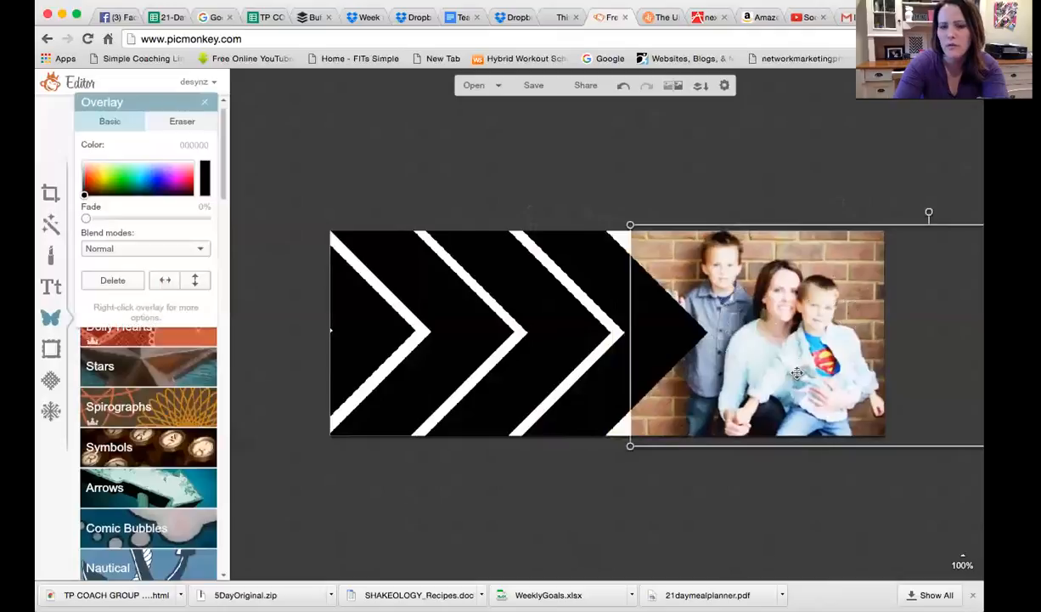
{"action": "left_click", "coordinate": [615, 299]}
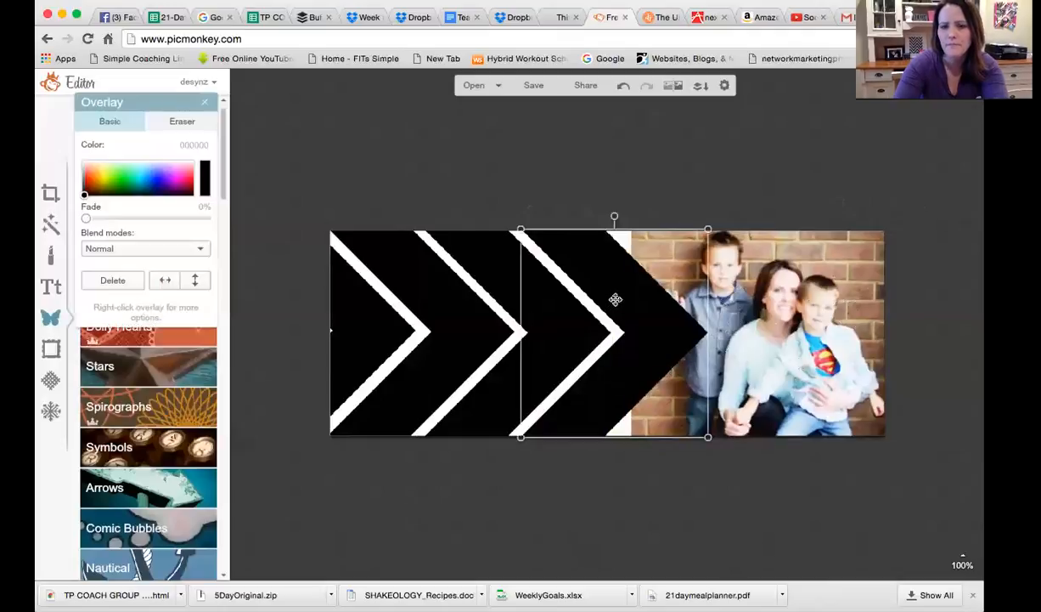
{"action": "left_click", "coordinate": [714, 280]}
{"action": "key", "text": "Delete"}
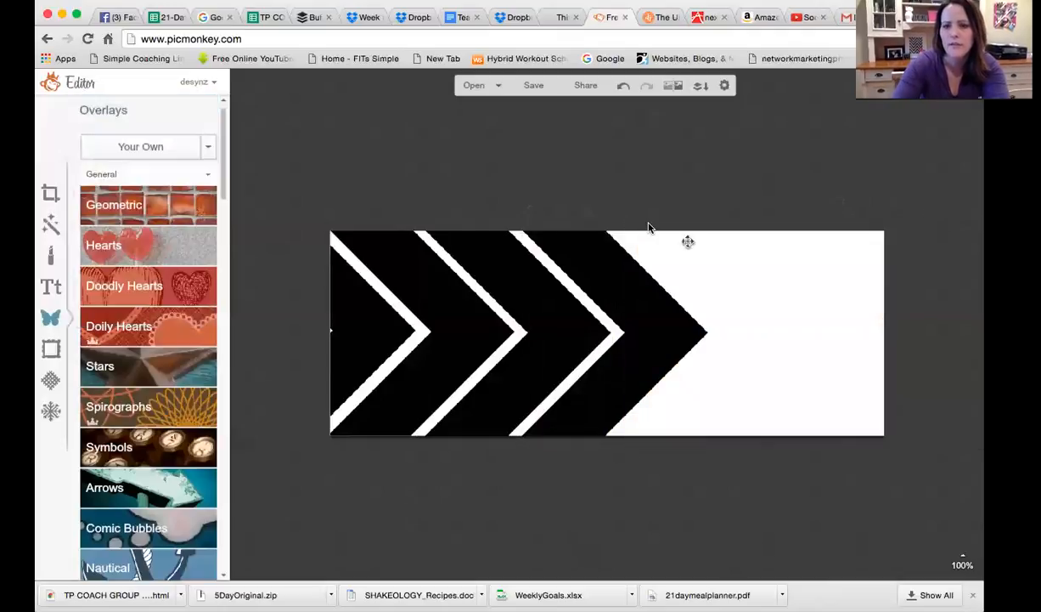
- Add the black-and-white family photo 422929_323...179253_n.jpg from the Desktop as an own overlay
{"action": "left_click", "coordinate": [162, 150]}
{"action": "left_click", "coordinate": [416, 224]}
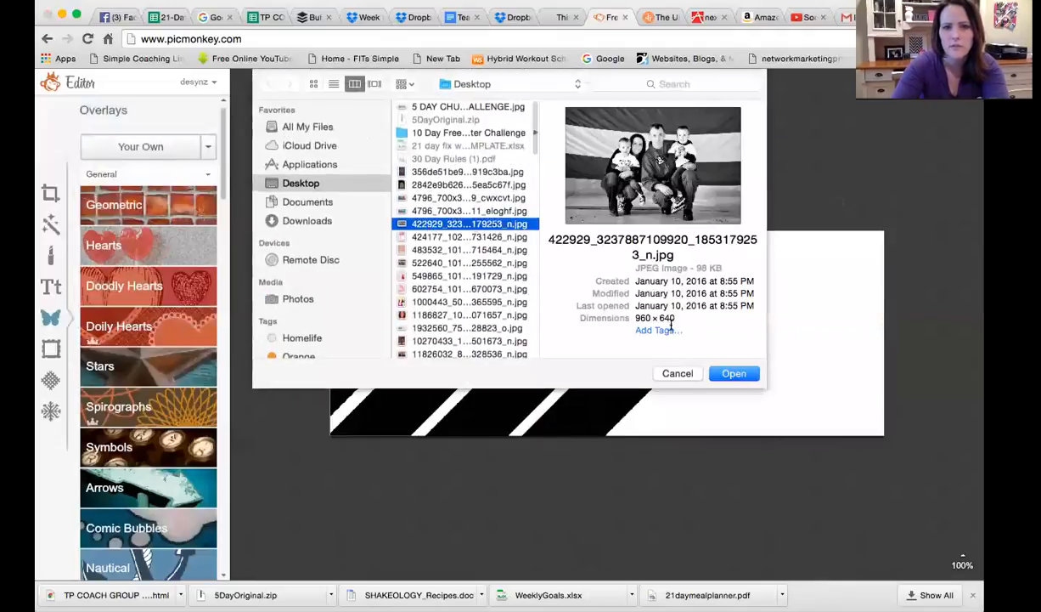
{"action": "left_click", "coordinate": [726, 375]}
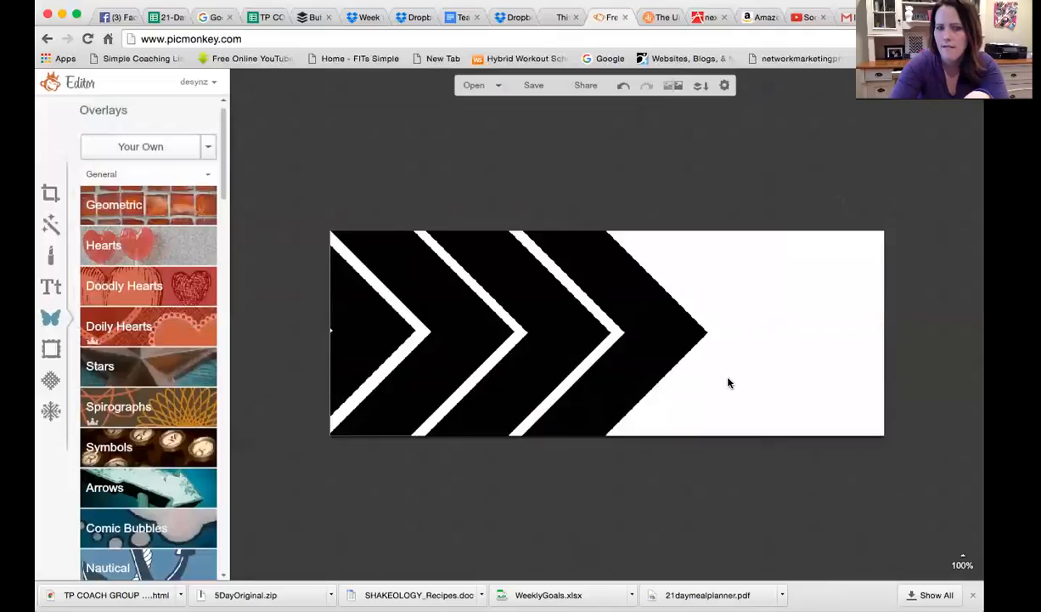
- Delete the rightmost chevron and enlarge the black-and-white photo to span the canvas height, flush with the canvas's right edge
{"action": "left_click", "coordinate": [673, 332]}
{"action": "key", "text": "Delete"}
{"action": "left_click", "coordinate": [637, 312]}
{"action": "left_click_drag", "start_coordinate": [650, 297], "coordinate": [790, 204]}
{"action": "left_click_drag", "start_coordinate": [755, 259], "coordinate": [786, 323]}
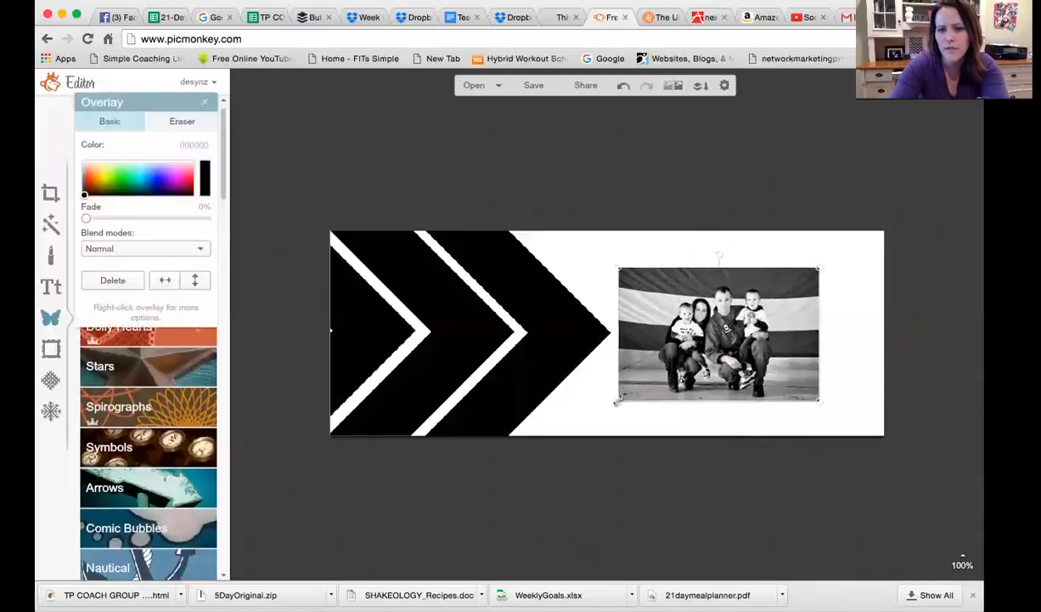
{"action": "left_click_drag", "start_coordinate": [617, 402], "coordinate": [490, 484]}
{"action": "left_click_drag", "start_coordinate": [569, 429], "coordinate": [634, 381]}
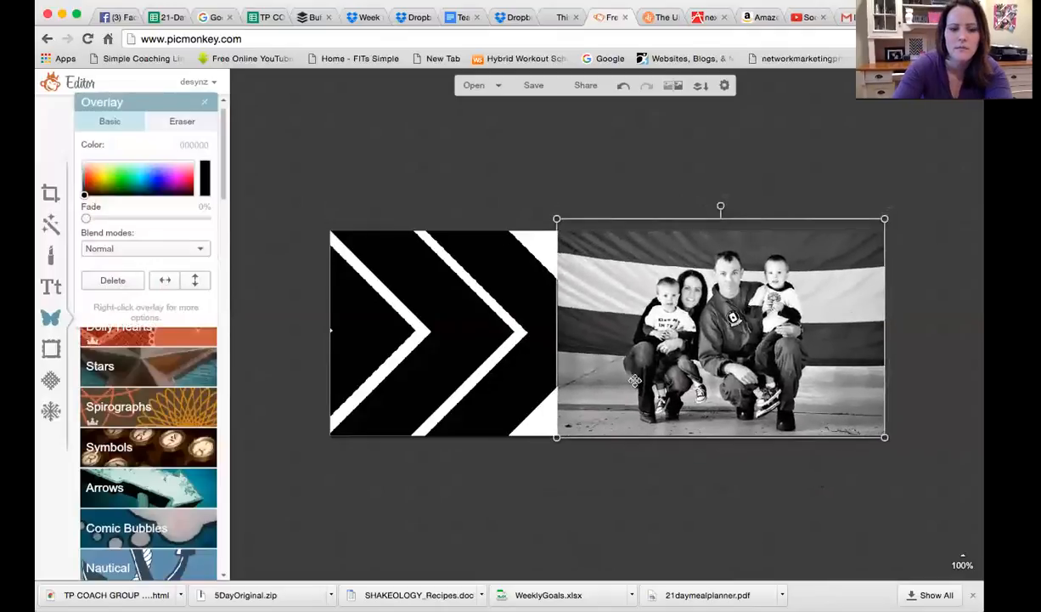
- Send the black-and-white photo to the back, then enlarge it and shift it until it reaches the canvas's right edge
{"action": "right_click", "coordinate": [635, 383]}
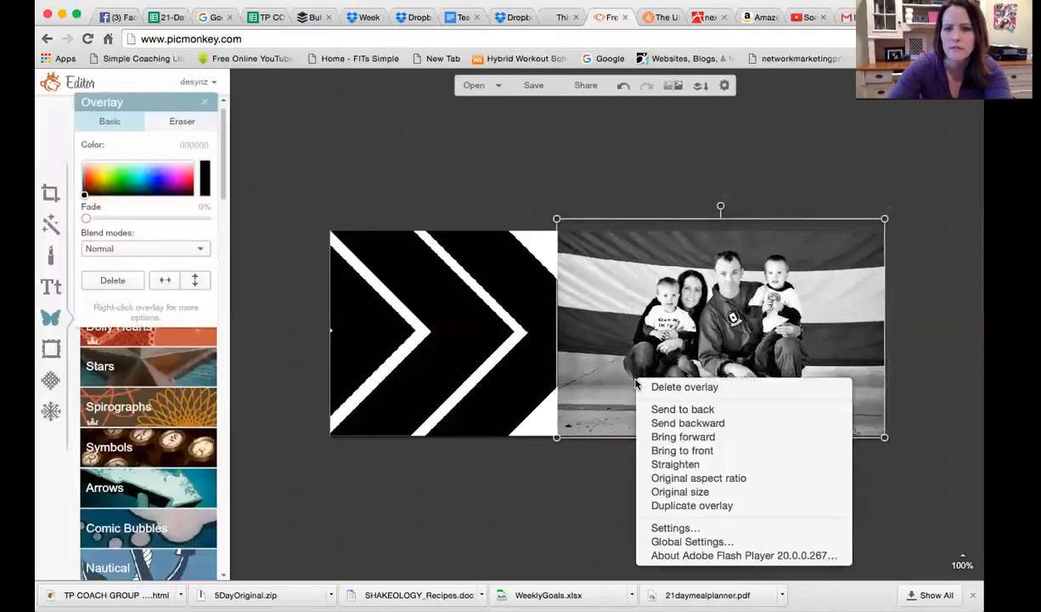
{"action": "left_click", "coordinate": [671, 408]}
{"action": "left_click_drag", "start_coordinate": [692, 301], "coordinate": [647, 298]}
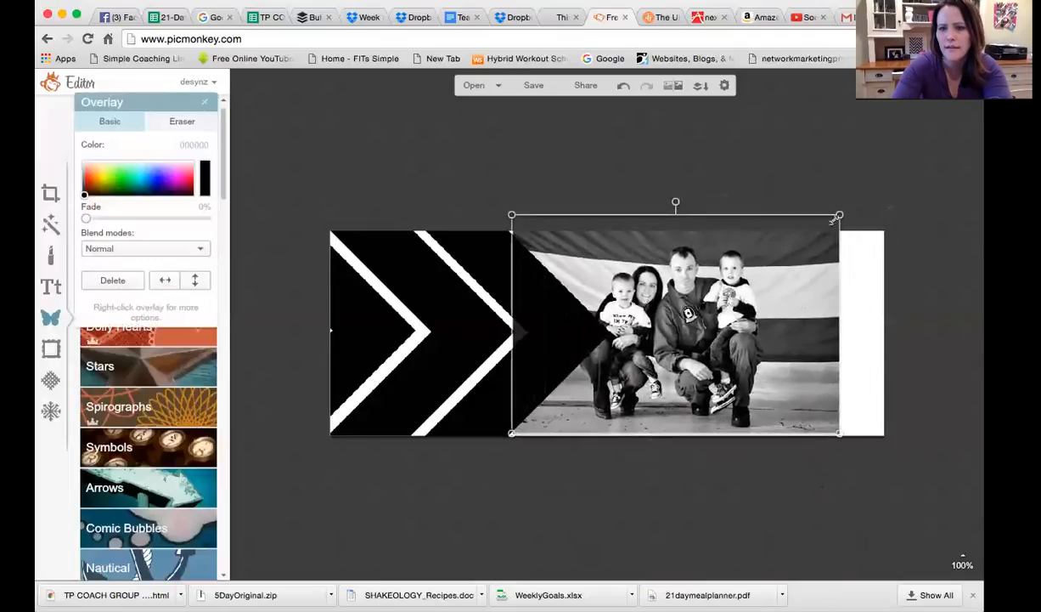
{"action": "left_click_drag", "start_coordinate": [844, 218], "coordinate": [887, 184]}
{"action": "left_click_drag", "start_coordinate": [850, 253], "coordinate": [872, 267]}
- Nudge the rightmost chevron slightly to the right to adjust the white gap beside it
{"action": "left_click", "coordinate": [477, 269]}
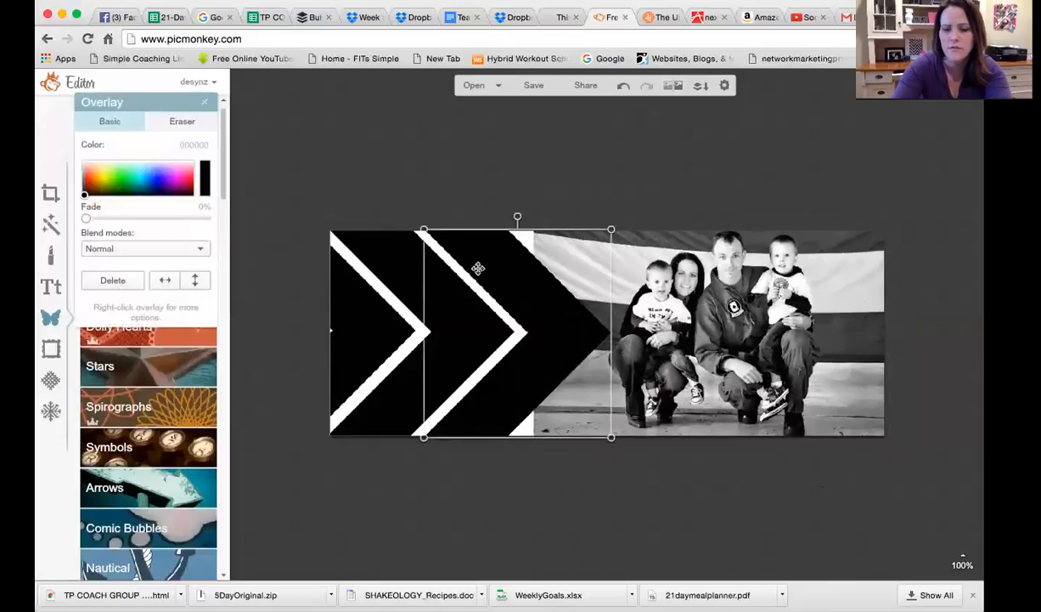
{"action": "key", "text": "Right"}
{"action": "key", "text": "Left"}
{"action": "key", "text": "Left"}
{"action": "left_click", "coordinate": [509, 231]}
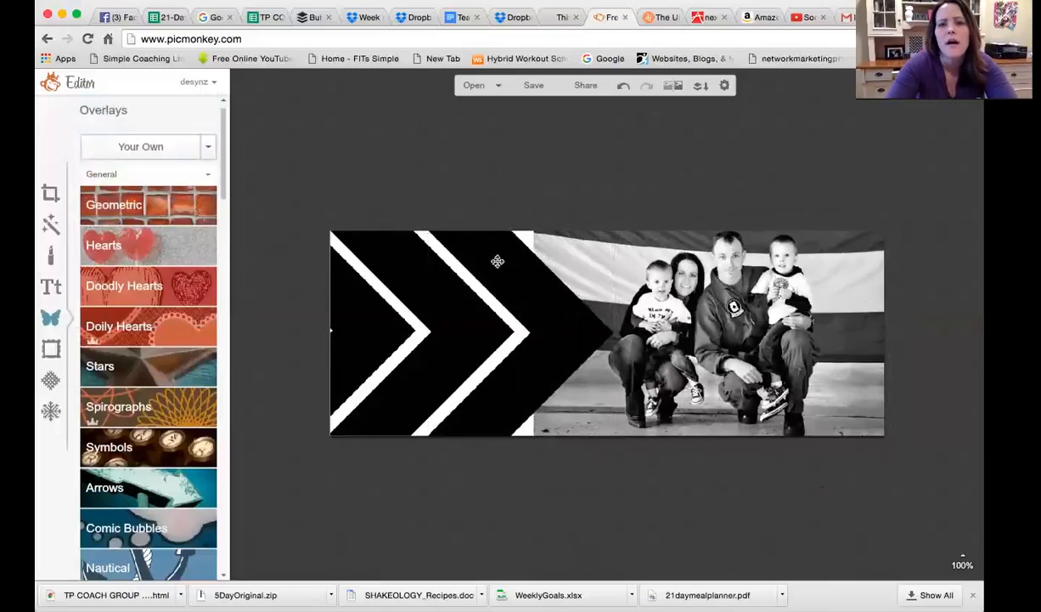
- Recolor the rightmost chevron from black to bright cyan, color code 2cfffe
{"action": "left_click", "coordinate": [507, 270]}
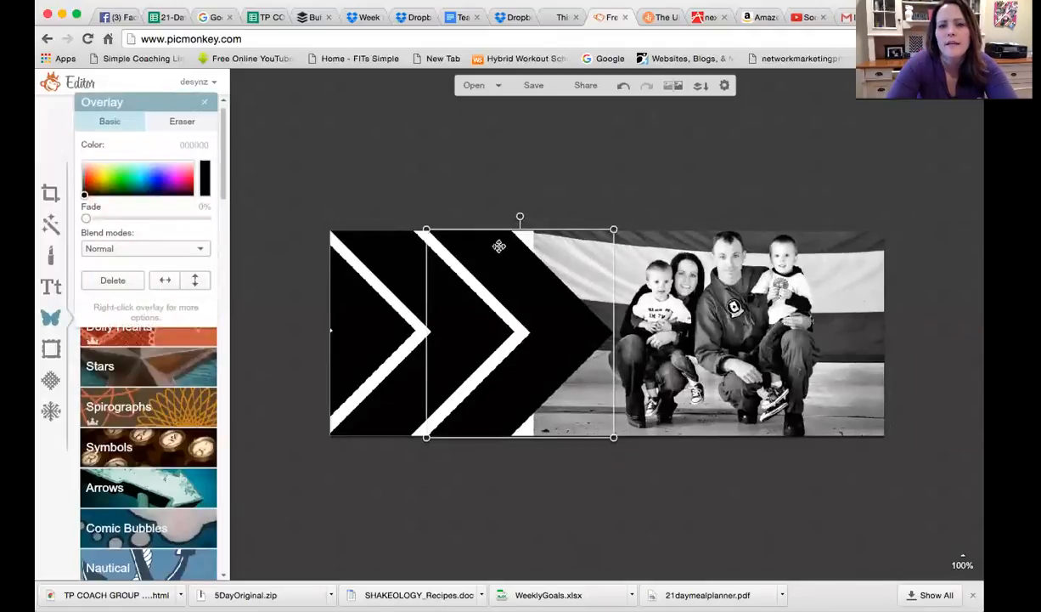
{"action": "left_click", "coordinate": [83, 192]}
{"action": "mouse_move", "coordinate": [106, 191]}
{"action": "left_mouse_down"}
{"action": "mouse_move", "coordinate": [143, 170]}
{"action": "mouse_move", "coordinate": [177, 176]}
{"action": "mouse_move", "coordinate": [158, 172]}
{"action": "mouse_move", "coordinate": [175, 162]}
{"action": "mouse_move", "coordinate": [140, 180]}
{"action": "left_mouse_up"}
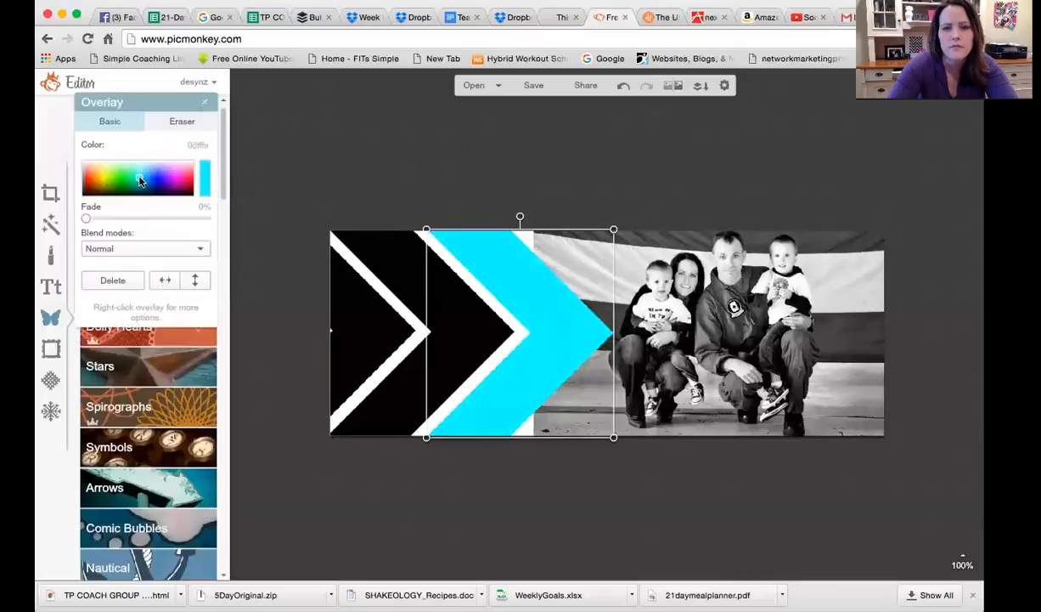
{"action": "left_click", "coordinate": [574, 155]}
- Copy the cyan chevron's color code 2cfffe and apply it to the leftmost chevron
{"action": "left_click", "coordinate": [518, 269]}
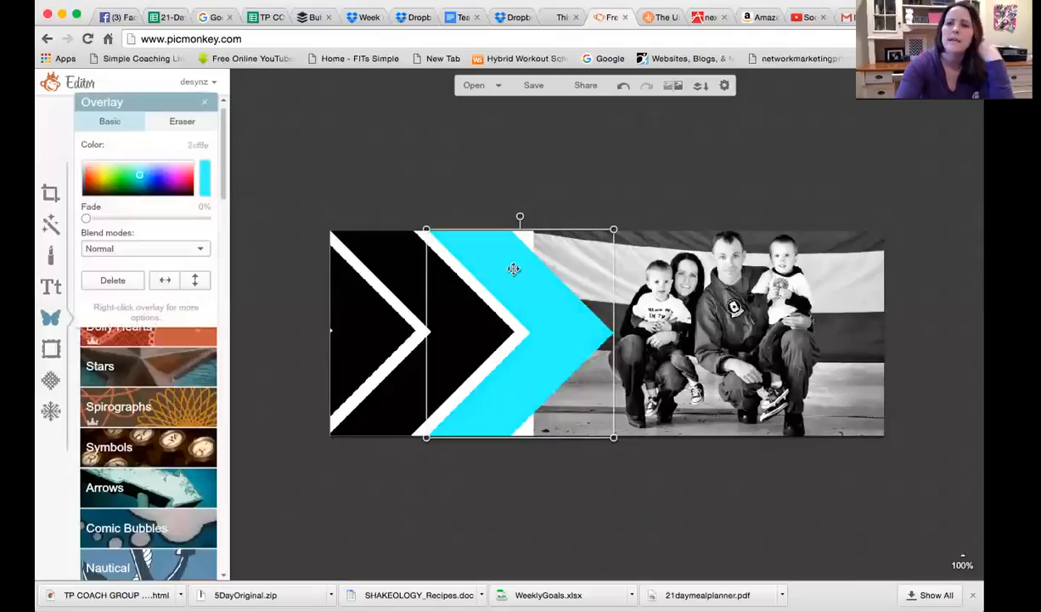
{"action": "left_click", "coordinate": [392, 322]}
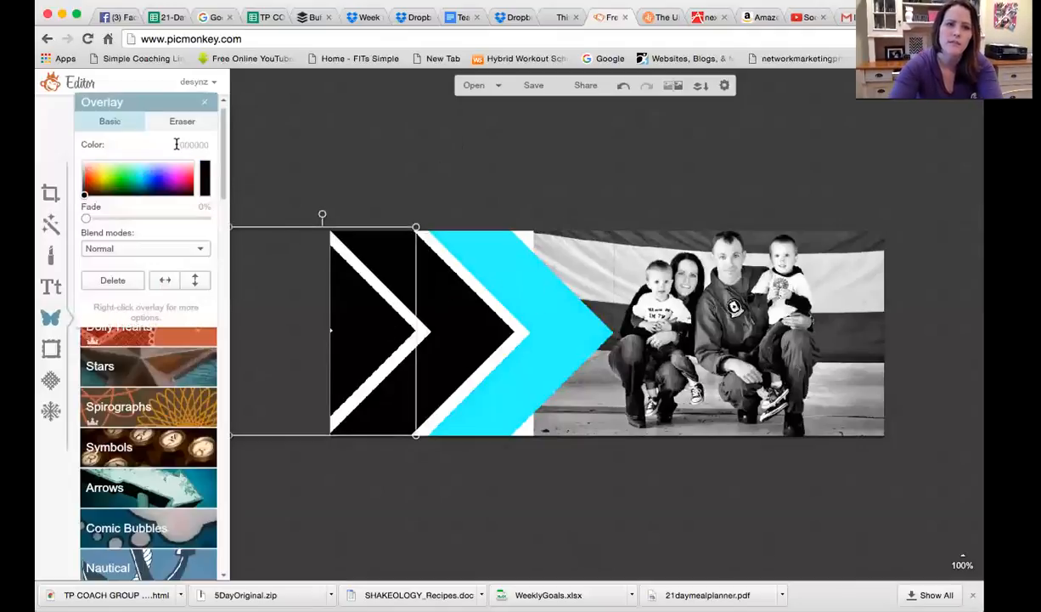
{"action": "left_click", "coordinate": [490, 246]}
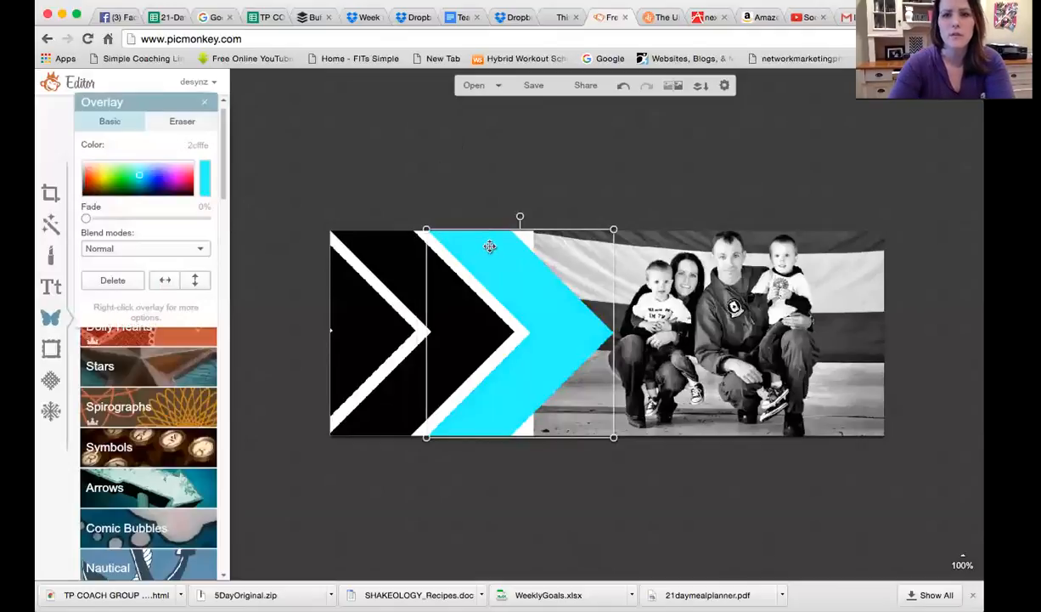
{"action": "left_click_drag", "start_coordinate": [141, 106], "coordinate": [215, 95]}
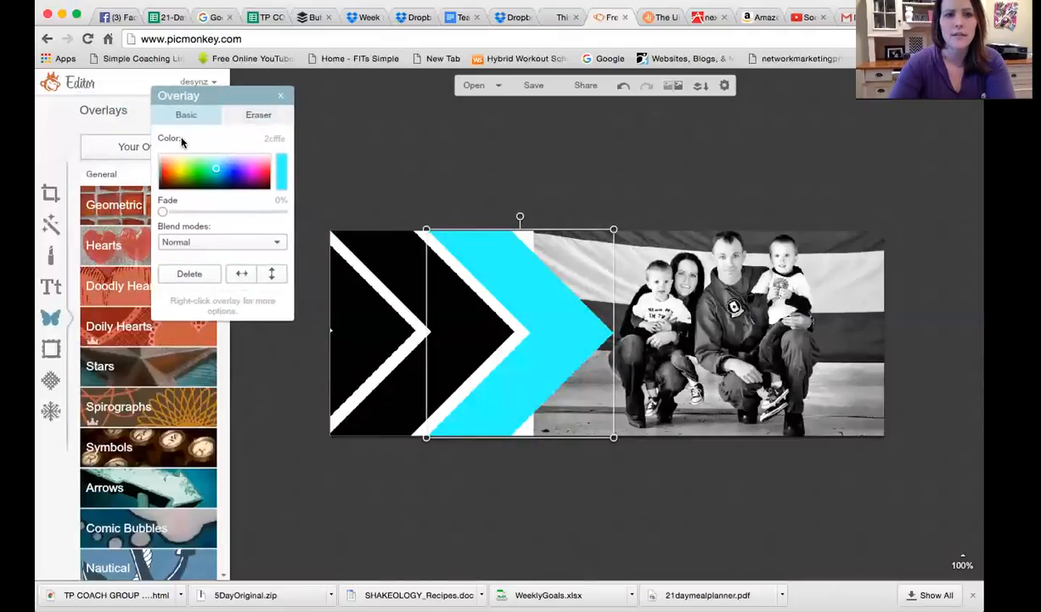
{"action": "left_click_drag", "start_coordinate": [260, 138], "coordinate": [299, 136]}
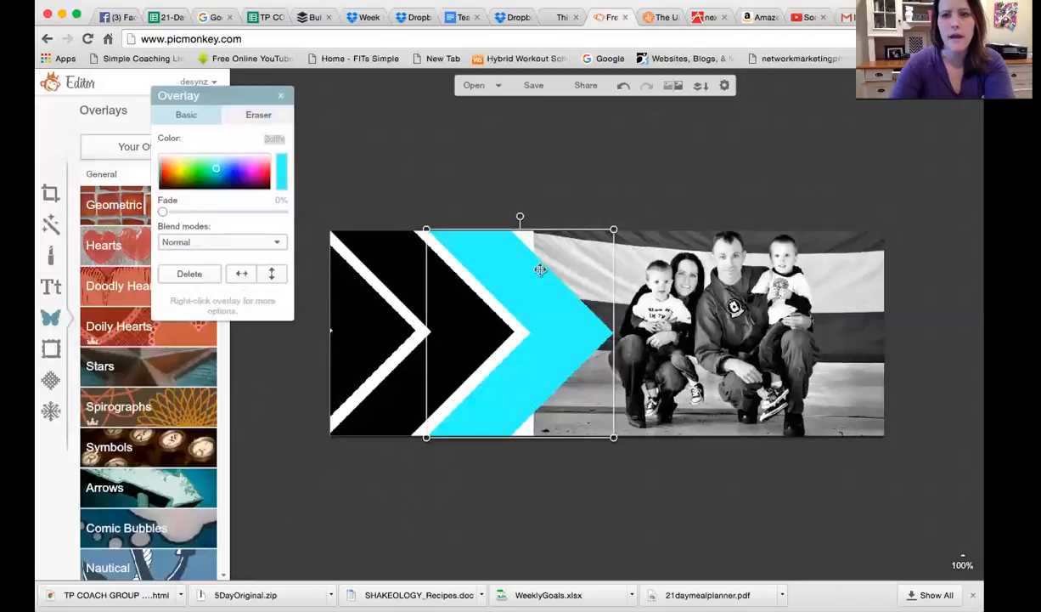
{"action": "left_click", "coordinate": [363, 297]}
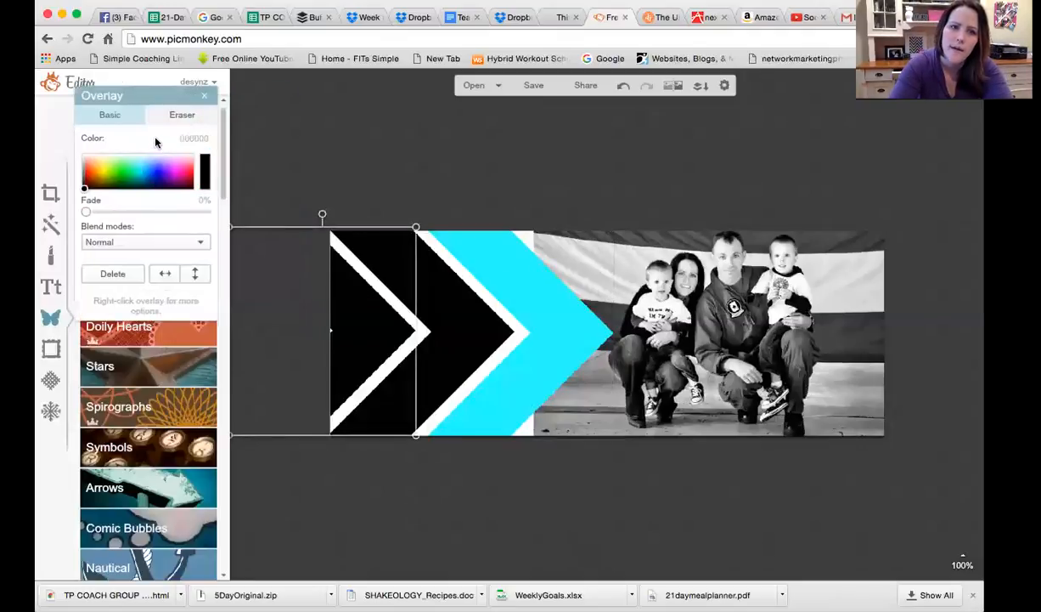
{"action": "left_click_drag", "start_coordinate": [168, 138], "coordinate": [214, 138]}
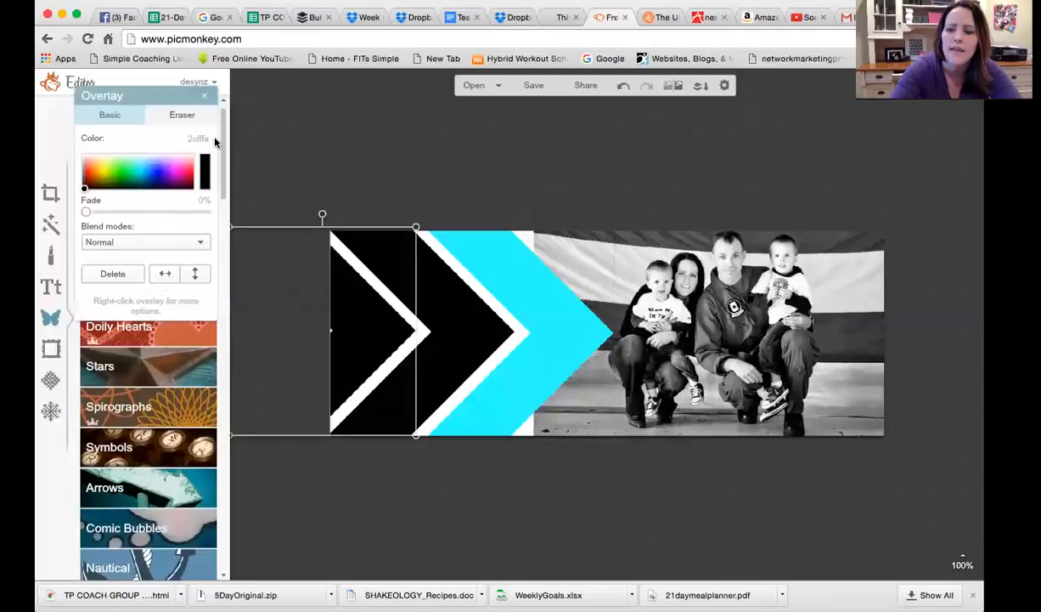
{"action": "key", "text": "Return"}
{"action": "left_click", "coordinate": [400, 131]}
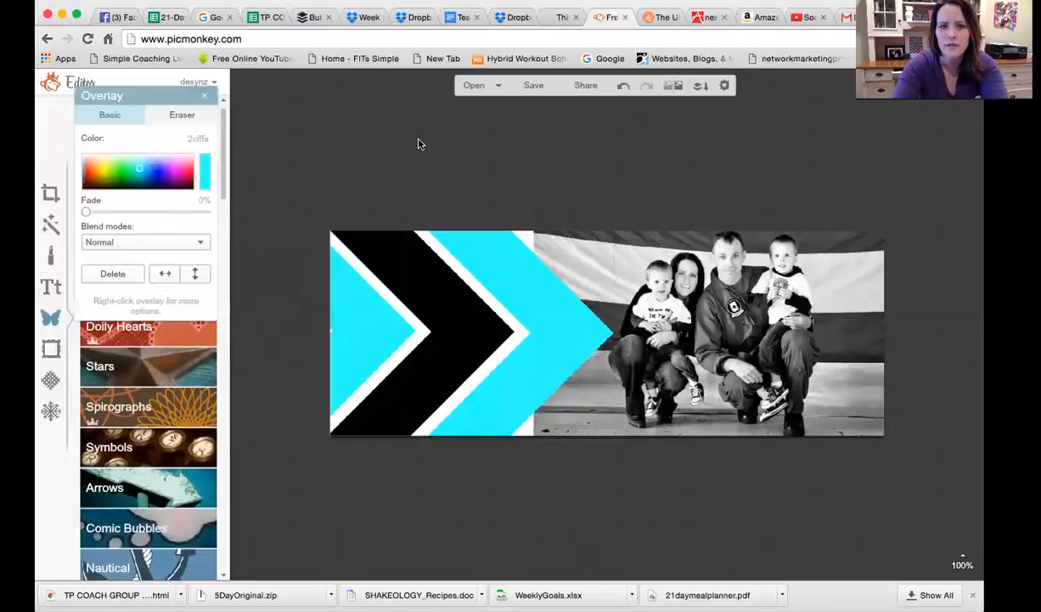
- Delete the cyan chevron that overlaps the black-and-white photo
{"action": "left_click", "coordinate": [552, 328]}
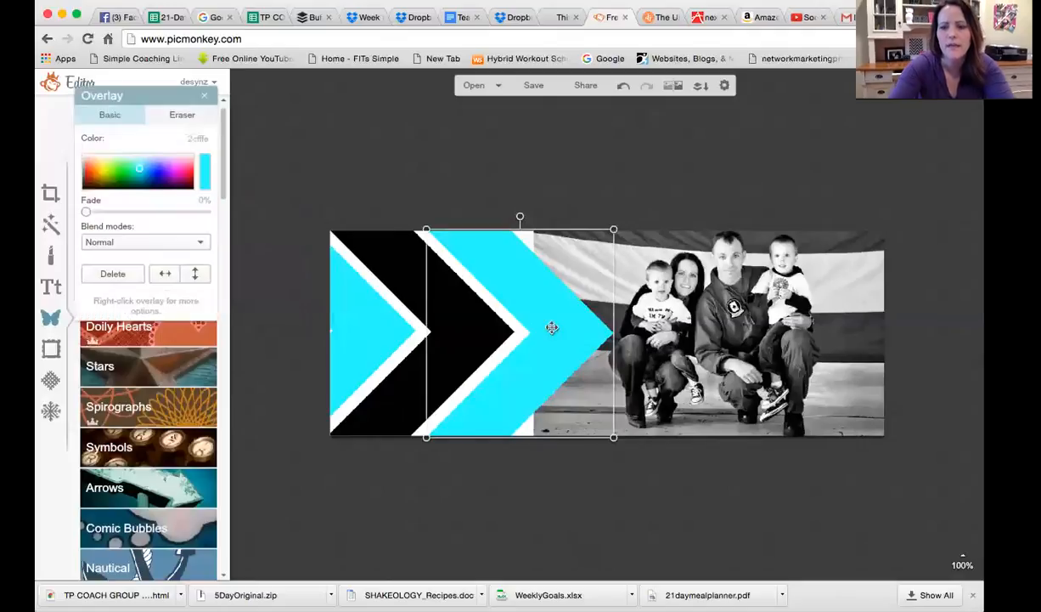
{"action": "key", "text": "Delete"}
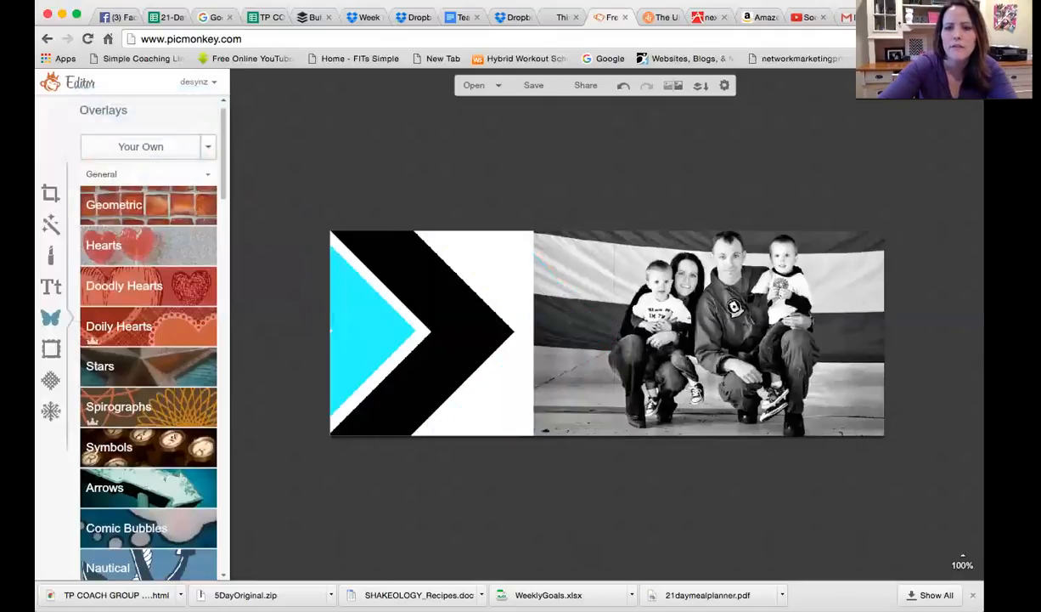
{"action": "left_click", "coordinate": [486, 331]}
{"action": "left_click", "coordinate": [491, 474]}
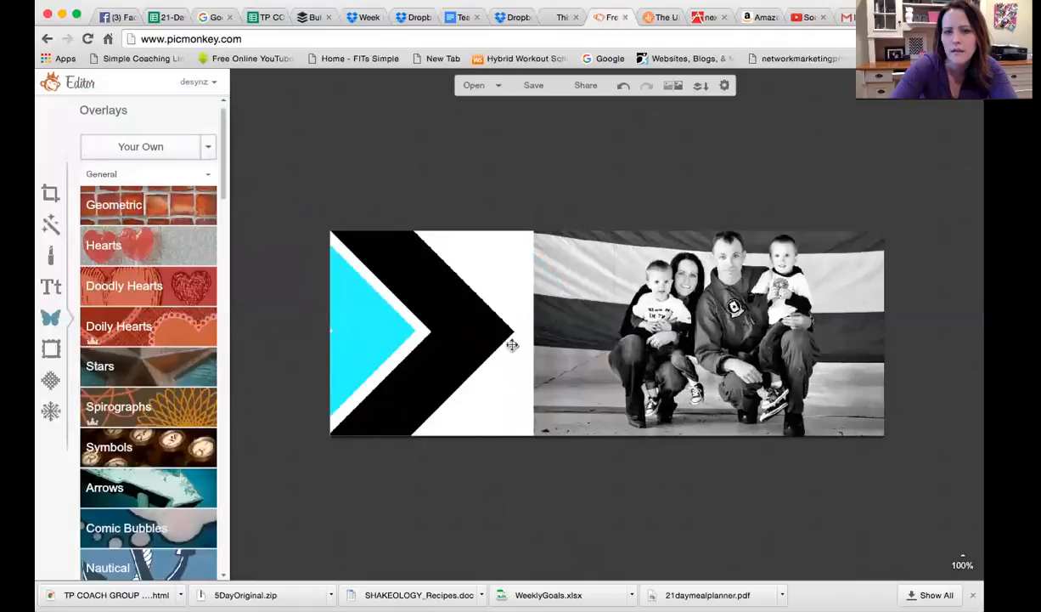
- Nudge the black chevron left until only a thin white line separates it from the cyan chevron
{"action": "left_click", "coordinate": [399, 318]}
{"action": "left_click", "coordinate": [452, 327]}
{"action": "key", "text": "Left"}
{"action": "key", "text": "Left"}
{"action": "key", "text": "Left"}
{"action": "key", "text": "Left"}
{"action": "key", "text": "Left"}
{"action": "key", "text": "Left"}
{"action": "key", "text": "Left"}
{"action": "key", "text": "Left"}
{"action": "key", "text": "Left"}
{"action": "key", "text": "Left"}
{"action": "key", "text": "Left"}
{"action": "key", "text": "Left"}
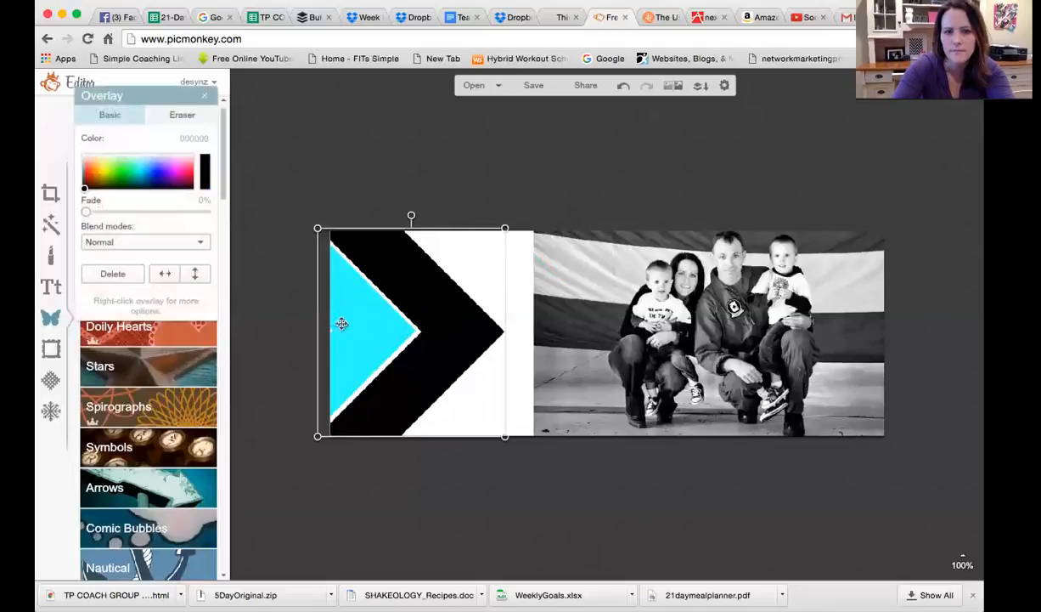
{"action": "left_click", "coordinate": [486, 171]}
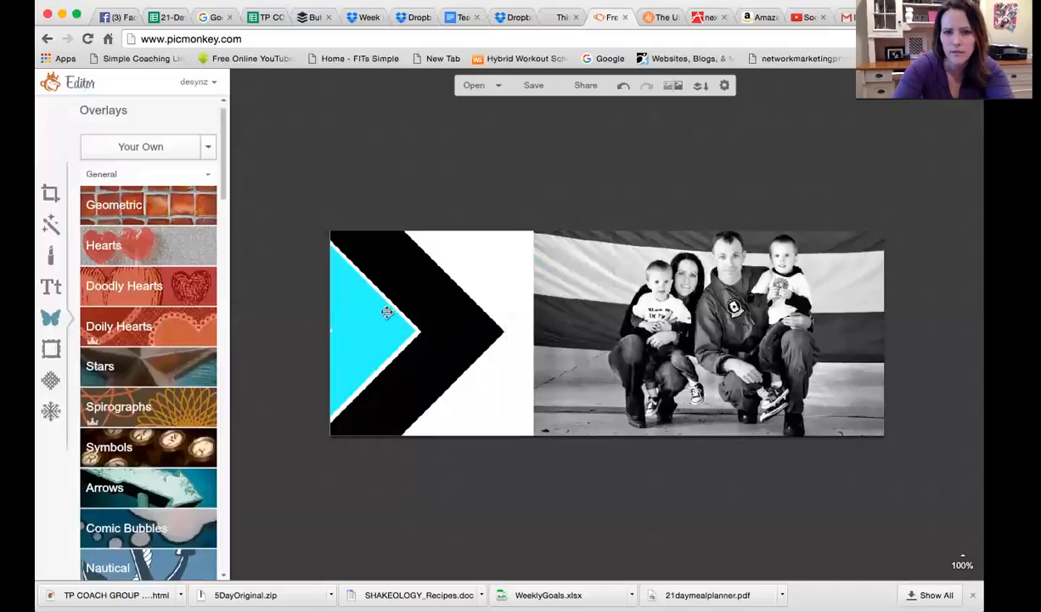
- Nudge the cyan chevron left so that only its small tip extends into the canvas
{"action": "left_click", "coordinate": [387, 312]}
{"action": "key", "text": "Left"}
{"action": "key", "text": "Left"}
{"action": "key", "text": "Left"}
{"action": "key", "text": "Left"}
{"action": "key", "text": "Left"}
{"action": "key", "text": "Left"}
{"action": "key", "text": "Left"}
{"action": "key", "text": "Left"}
{"action": "key", "text": "Left"}
{"action": "key", "text": "Left"}
{"action": "key", "text": "Left"}
{"action": "key", "text": "Left"}
{"action": "key", "text": "Left"}
{"action": "key", "text": "Left"}
{"action": "key", "text": "Left"}
- Nudge the black chevron further left and slightly up, leaving a narrow white gap around the cyan tip
{"action": "left_click", "coordinate": [425, 311]}
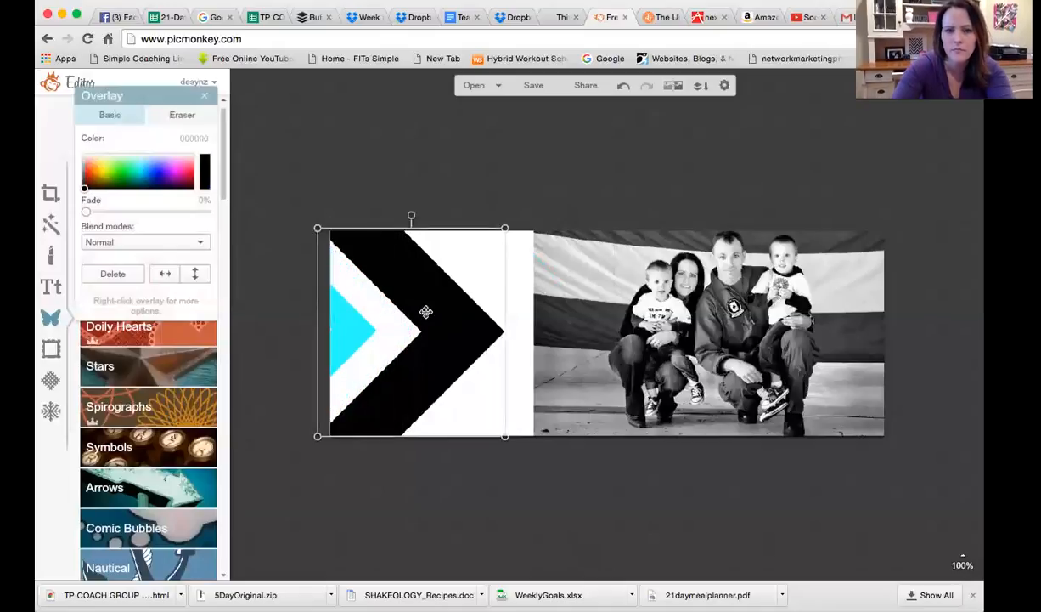
{"action": "key", "text": "Left"}
{"action": "key", "text": "Left"}
{"action": "key", "text": "Left"}
{"action": "key", "text": "Left"}
{"action": "key", "text": "Left"}
{"action": "key", "text": "Left"}
{"action": "key", "text": "Left"}
{"action": "key", "text": "Left"}
{"action": "key", "text": "Left"}
{"action": "key", "text": "Left"}
{"action": "key", "text": "Left"}
{"action": "key", "text": "Up"}
{"action": "key", "text": "Left"}
{"action": "key", "text": "Left"}
{"action": "key", "text": "Left"}
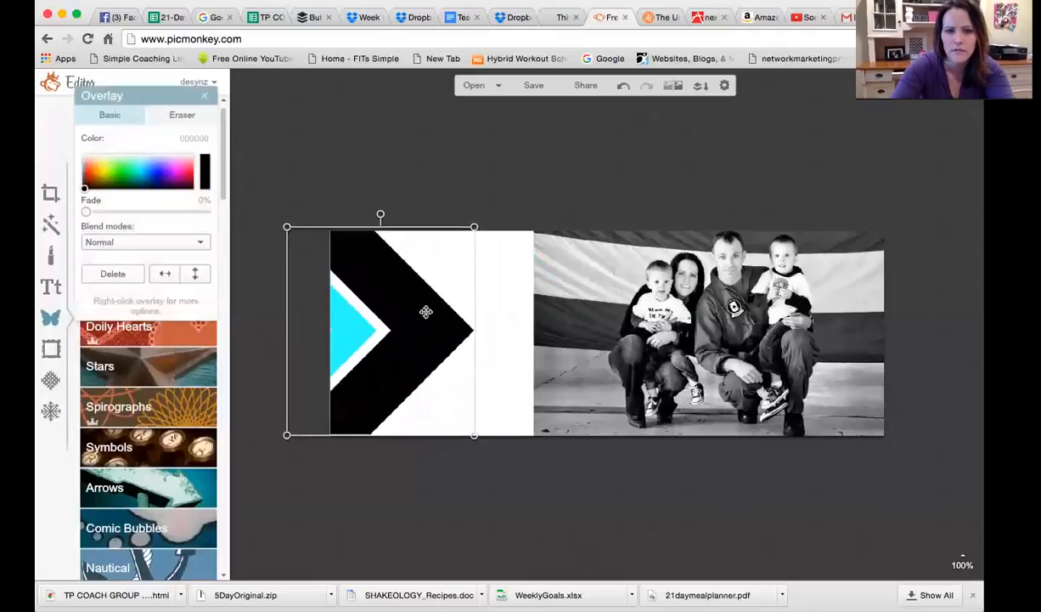
{"action": "left_click", "coordinate": [464, 292]}
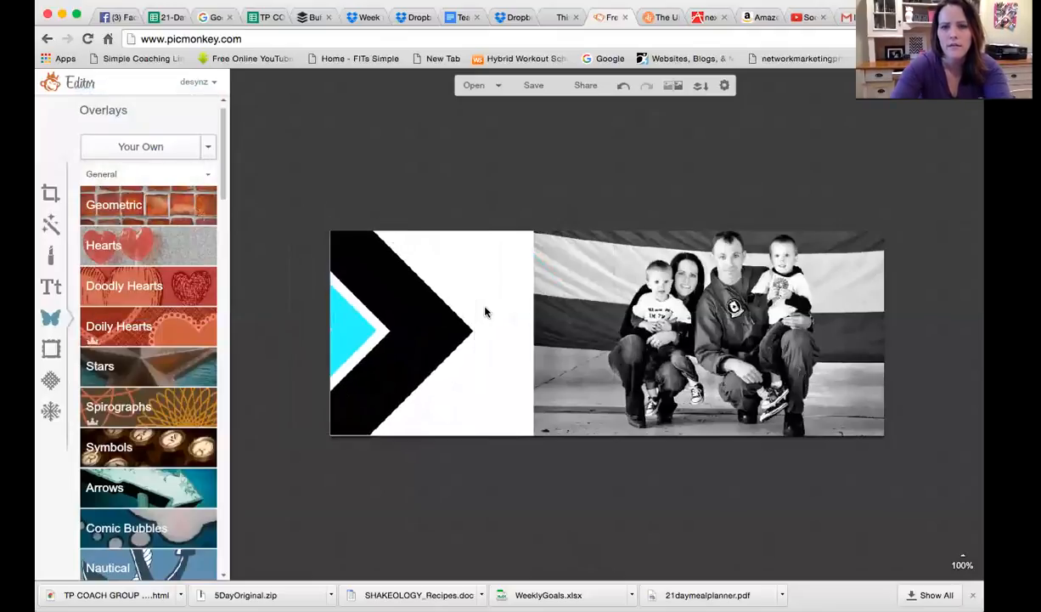
- Delete the remaining black and cyan chevrons, leaving only the black-and-white photo on the canvas
{"action": "left_click", "coordinate": [347, 333]}
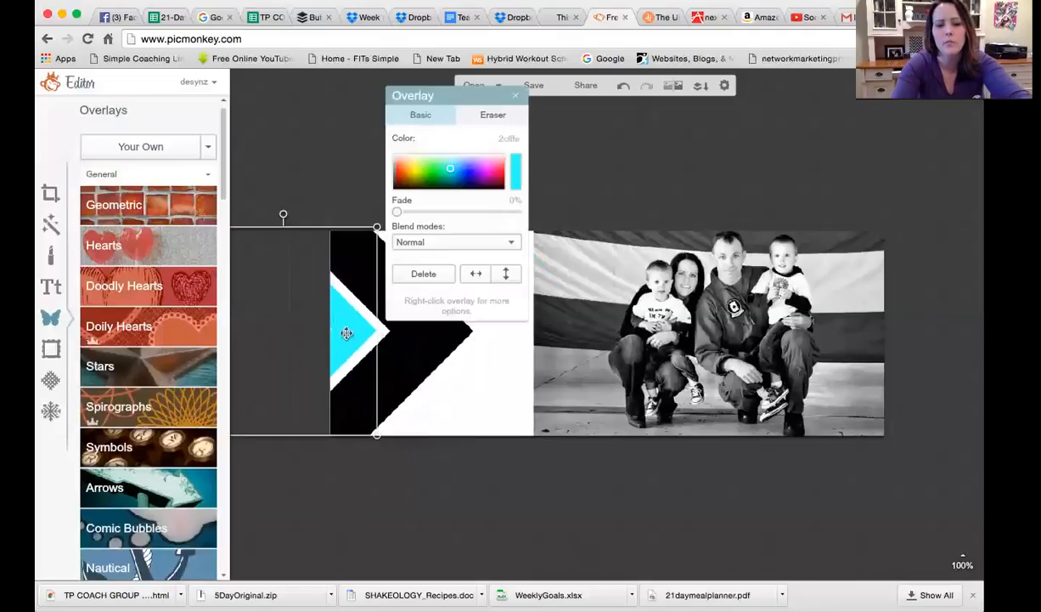
{"action": "left_click_drag", "start_coordinate": [346, 333], "coordinate": [428, 324]}
{"action": "key", "text": "Delete"}
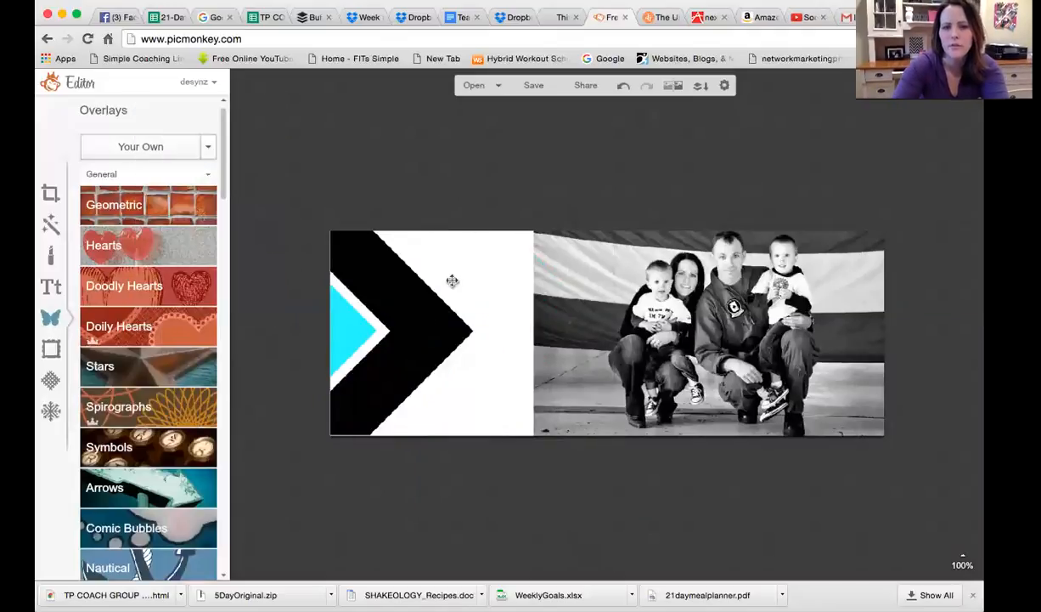
{"action": "left_click", "coordinate": [408, 309]}
{"action": "key", "text": "Delete"}
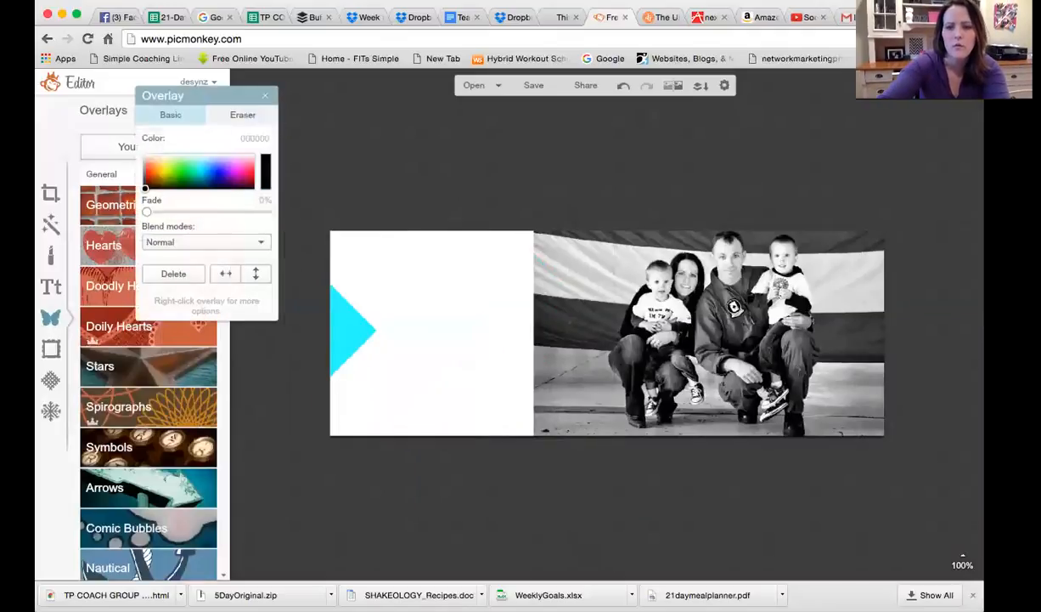
{"action": "left_click", "coordinate": [371, 319]}
{"action": "key", "text": "Delete"}
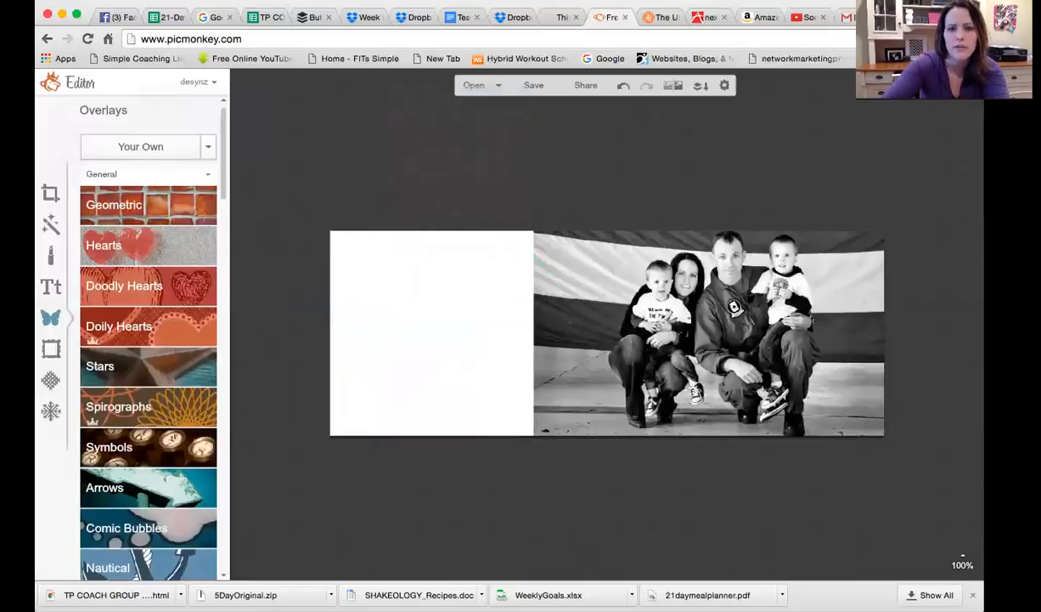
- Move the black-and-white photo across the canvas so it covers the canvas's left edge
{"action": "left_click", "coordinate": [622, 318]}
{"action": "left_click", "coordinate": [694, 142]}
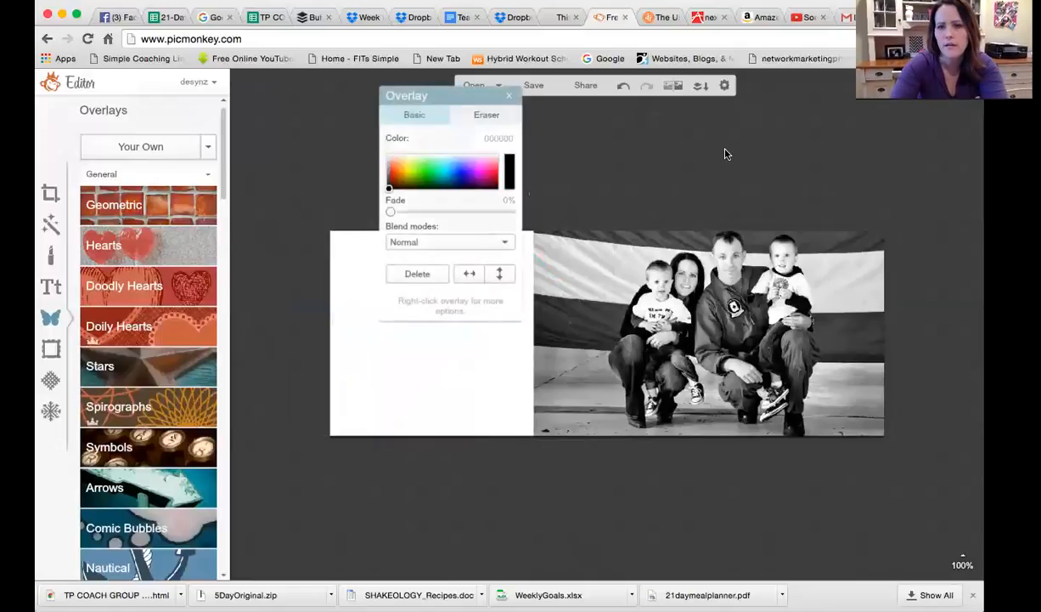
{"action": "left_click", "coordinate": [692, 269]}
{"action": "left_click_drag", "start_coordinate": [749, 284], "coordinate": [527, 295]}
{"action": "left_click", "coordinate": [751, 261]}
{"action": "left_click", "coordinate": [664, 246]}
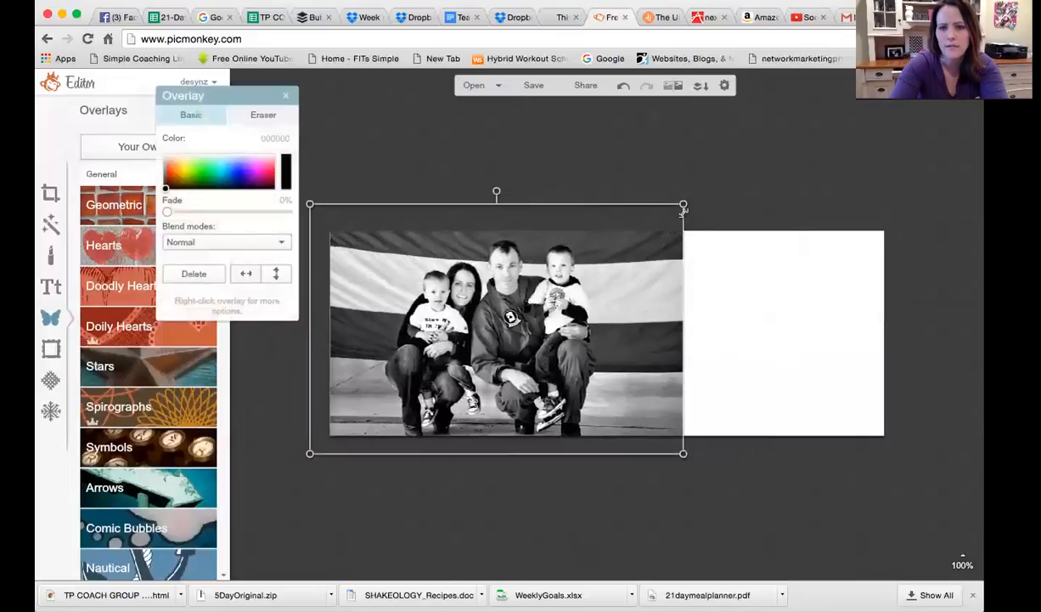
- Shrink the black-and-white photo slightly and shift it up and left, leaving the right part of the canvas white
{"action": "left_click_drag", "start_coordinate": [684, 204], "coordinate": [670, 214]}
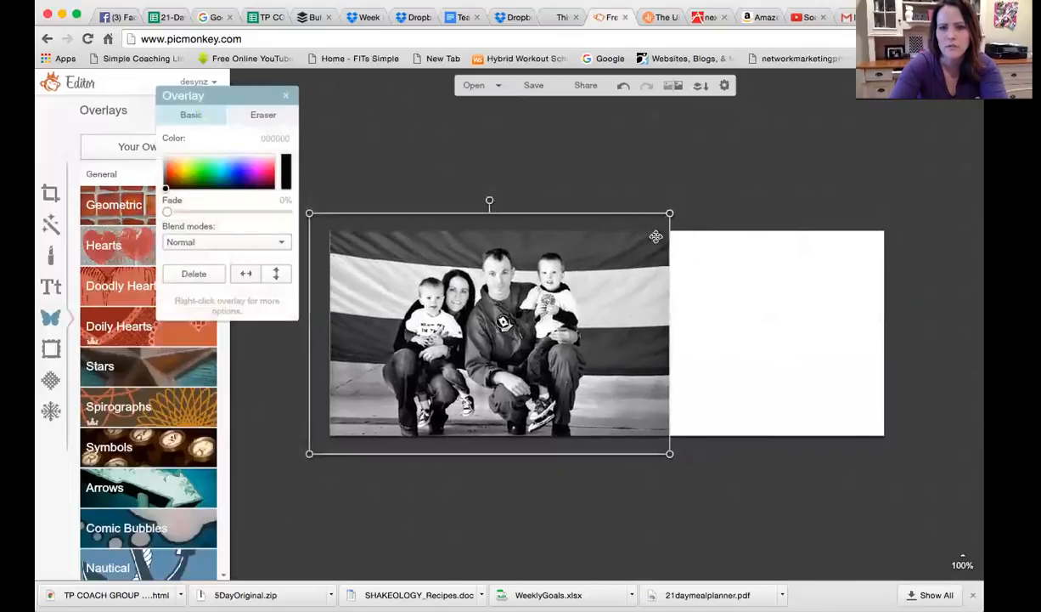
{"action": "left_click_drag", "start_coordinate": [642, 263], "coordinate": [623, 251]}
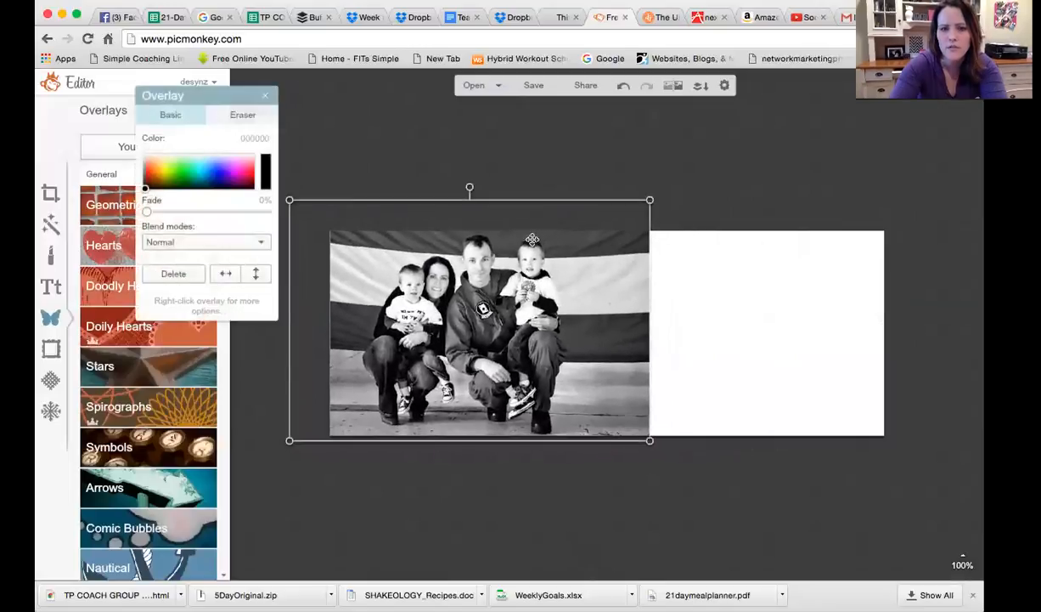
{"action": "left_click", "coordinate": [669, 275]}
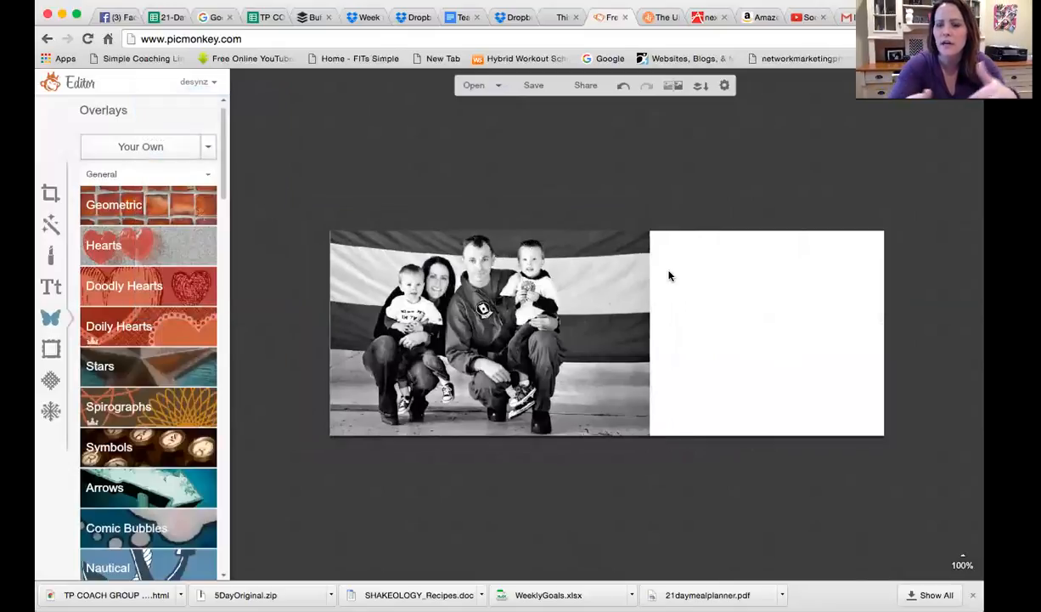
{"action": "mouse_move", "coordinate": [636, 270]}
{"action": "left_mouse_down"}
{"action": "mouse_move", "coordinate": [628, 256]}
{"action": "mouse_move", "coordinate": [625, 272]}
{"action": "left_mouse_up"}
{"action": "left_click", "coordinate": [644, 257]}
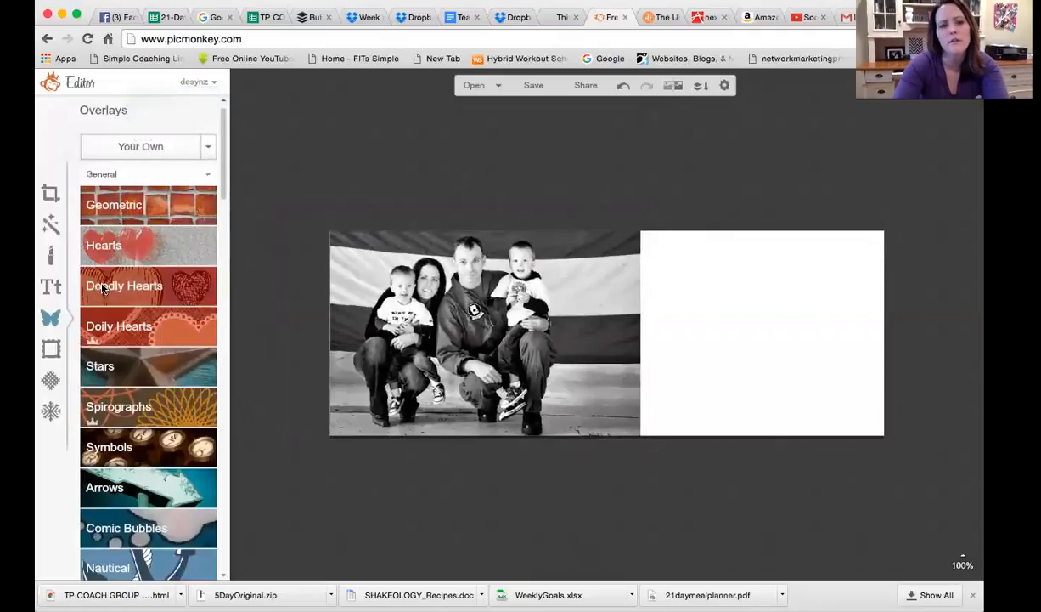
- Add a text box in the Sketch Block font reading "FAMILY" with "FREEDOM" on the line below
{"action": "left_click", "coordinate": [52, 286]}
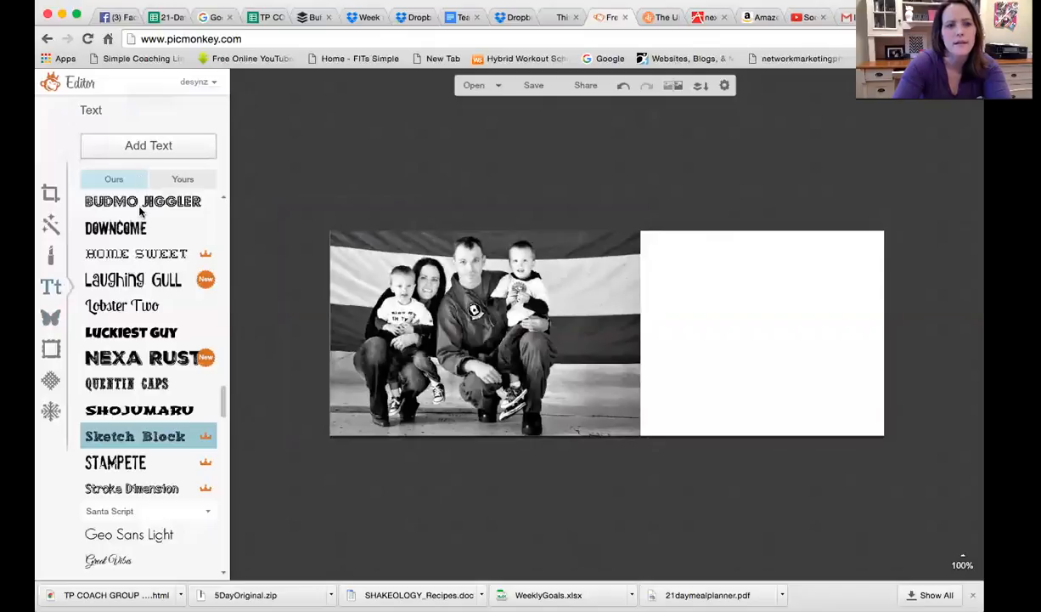
{"action": "left_click", "coordinate": [146, 144]}
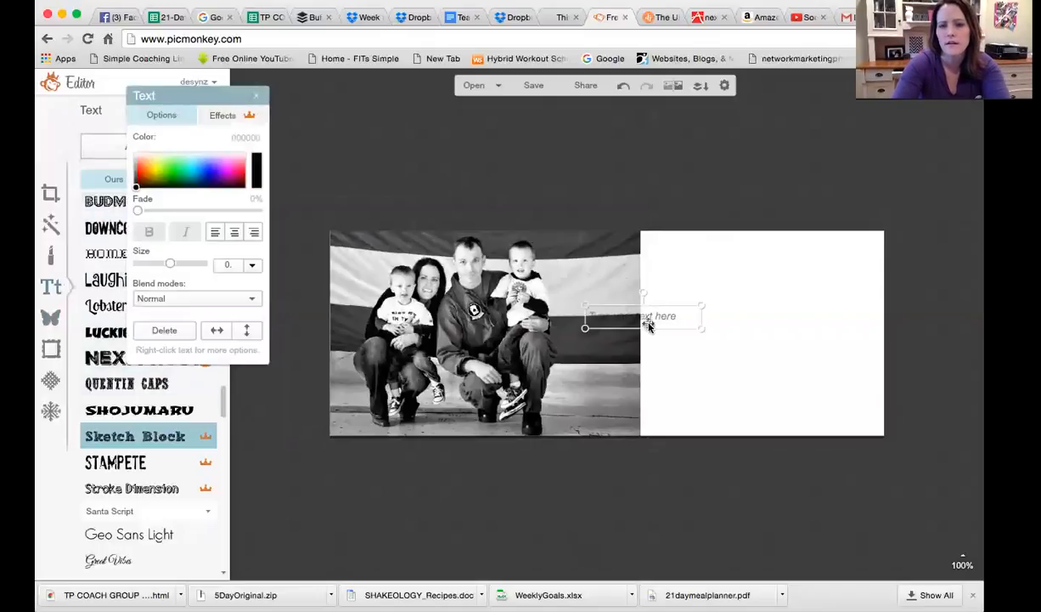
{"action": "left_click", "coordinate": [651, 323]}
{"action": "left_click", "coordinate": [650, 318]}
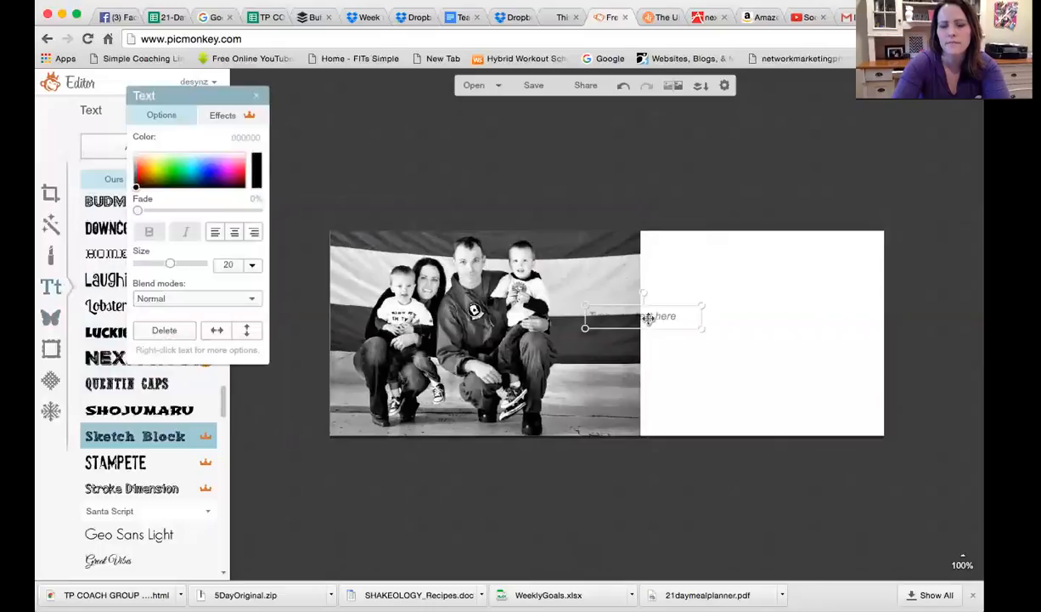
{"action": "left_click", "coordinate": [648, 319]}
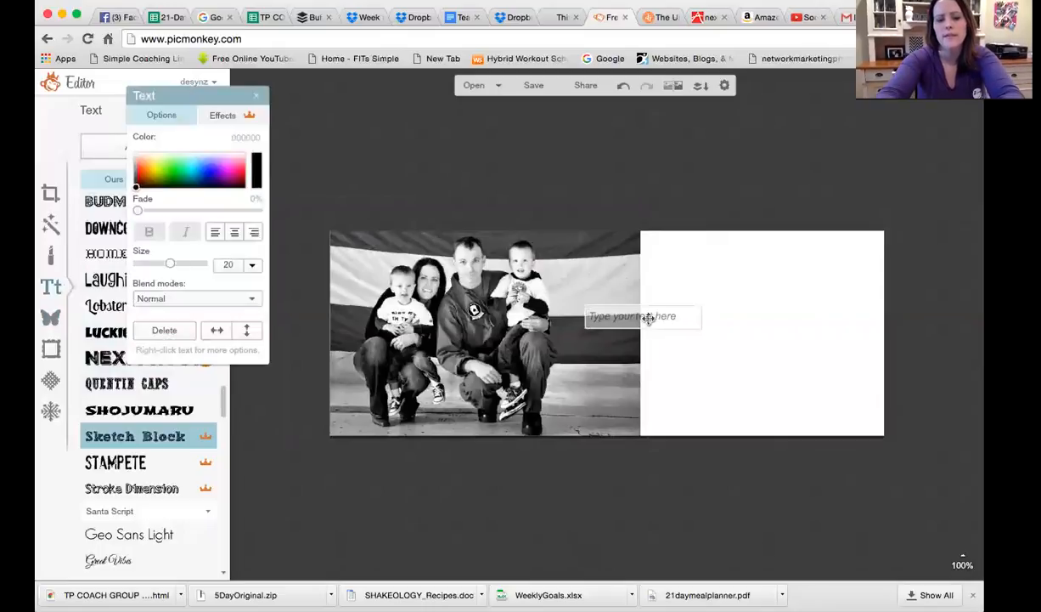
{"action": "type", "text": "FAM"}
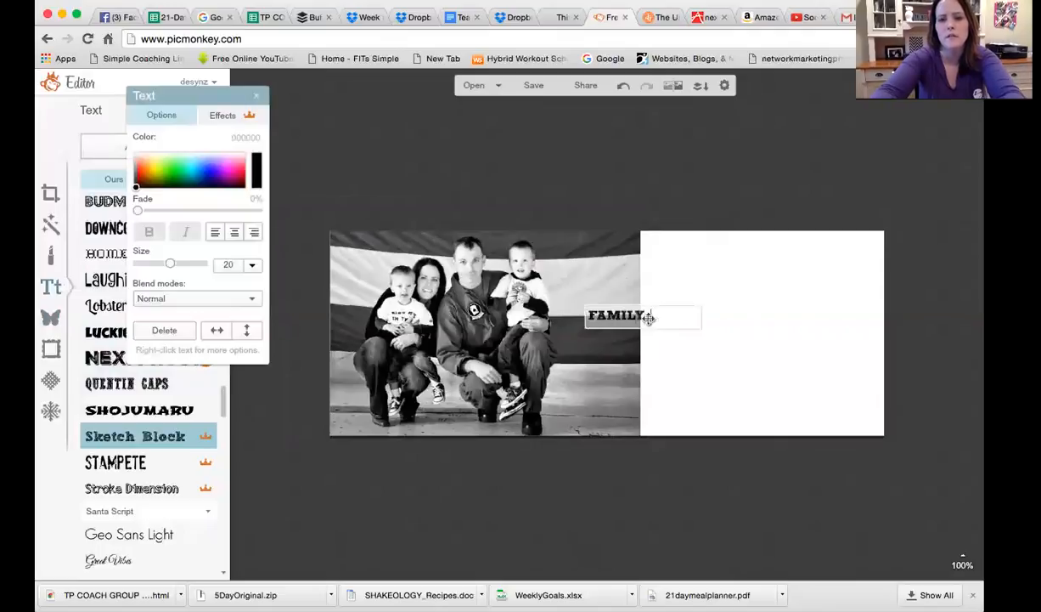
{"action": "type", "text": "ILY"}
{"action": "key", "text": "Return"}
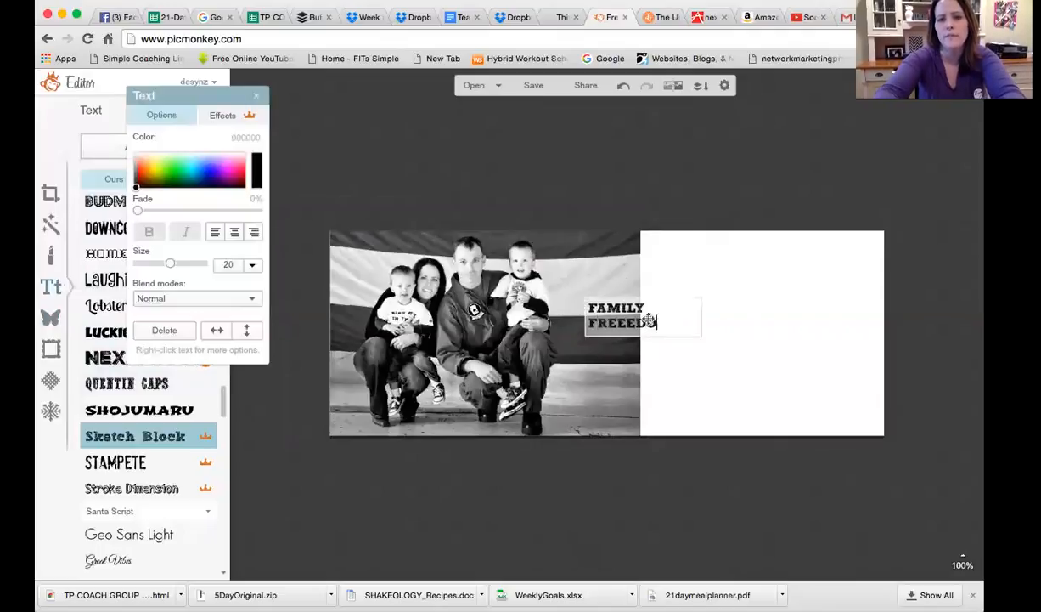
{"action": "type", "text": "FREEEDOM"}
{"action": "key", "text": "BackSpace"}
{"action": "key", "text": "BackSpace"}
{"action": "key", "text": "BackSpace"}
{"action": "key", "text": "BackSpace"}
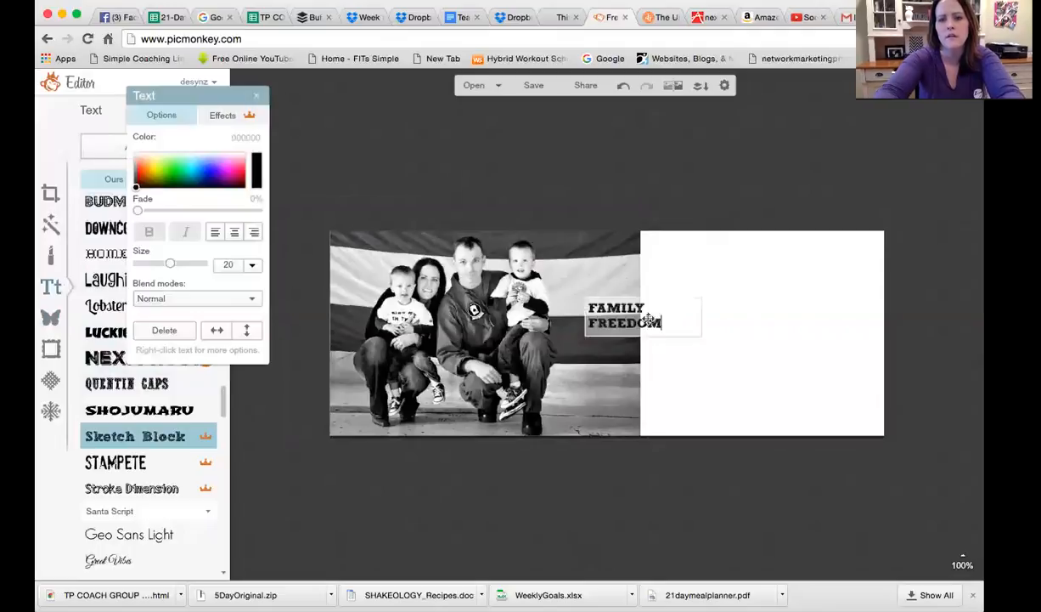
- Add the words "FAITH" and "FITNESS" on separate lines below "FREEDOM"
{"action": "left_click", "coordinate": [648, 320]}
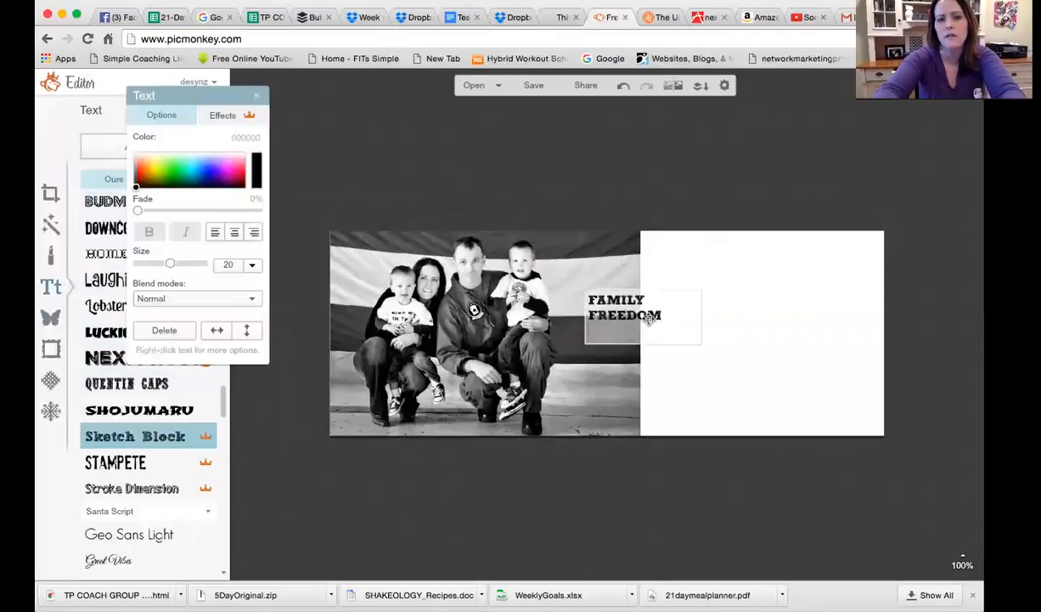
{"action": "key", "text": "BackSpace"}
{"action": "type", "text": "H"}
{"action": "key", "text": "Return"}
{"action": "type", "text": "FITNES"}
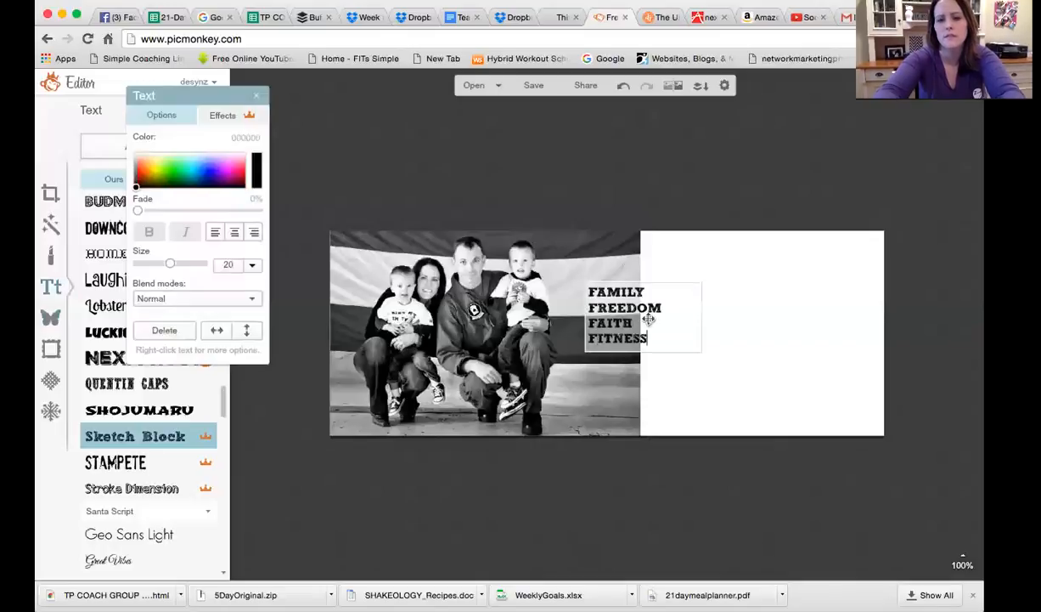
{"action": "type", "text": "S"}
{"action": "key", "text": "Return"}
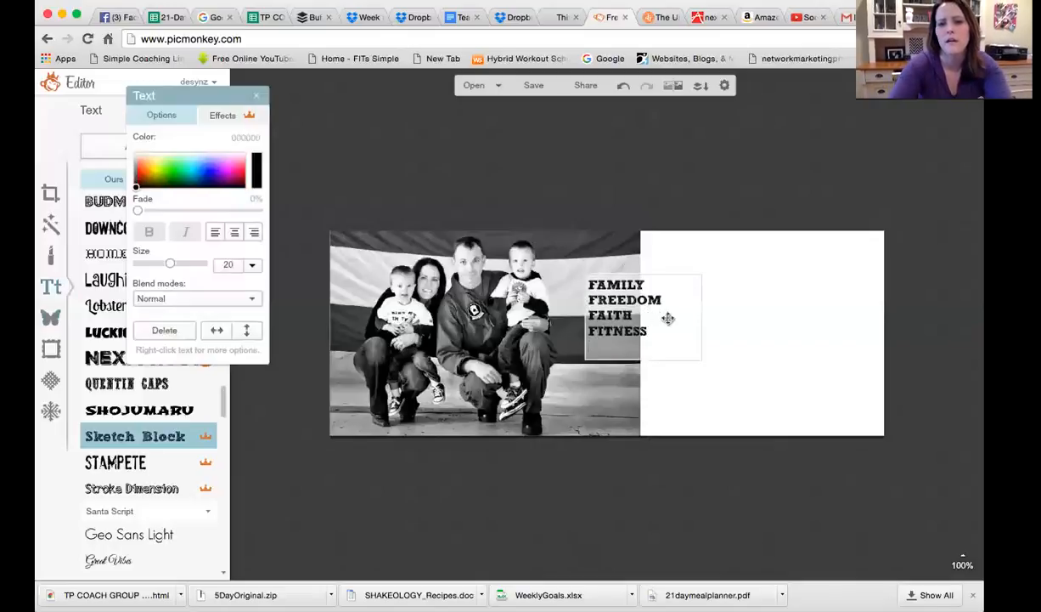
- Move the four-line text onto the white area beside the photo and enlarge it to size 45
{"action": "left_click", "coordinate": [772, 319]}
{"action": "left_click_drag", "start_coordinate": [641, 291], "coordinate": [749, 289]}
{"action": "left_click_drag", "start_coordinate": [811, 276], "coordinate": [924, 182]}
{"action": "left_click_drag", "start_coordinate": [768, 255], "coordinate": [756, 322]}
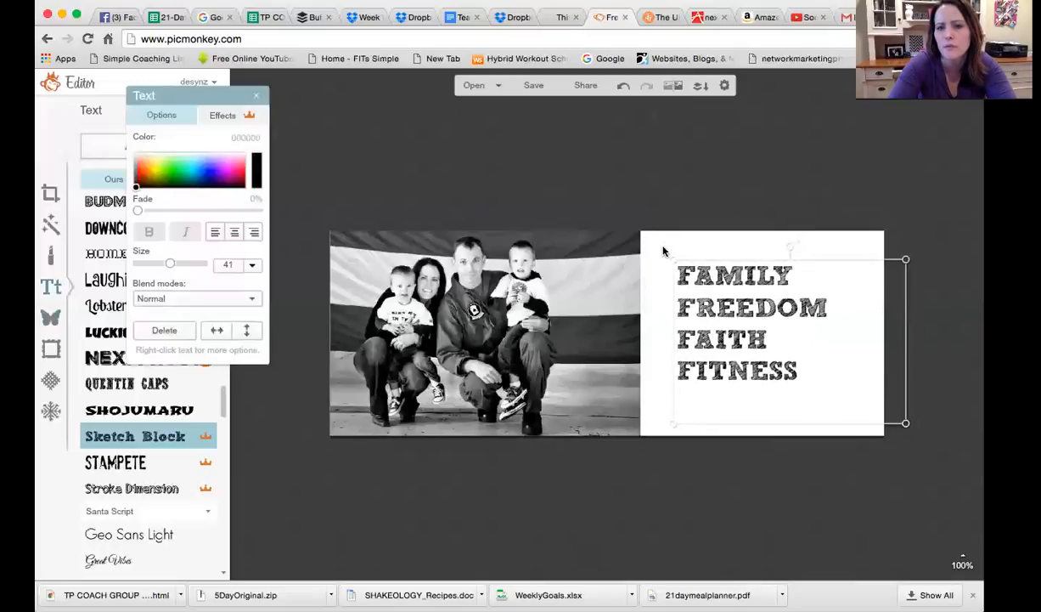
{"action": "left_click_drag", "start_coordinate": [670, 261], "coordinate": [713, 280]}
- Select all four lines of text and try the Great Vibes and Lobster Two fonts on them
{"action": "left_click", "coordinate": [714, 299]}
{"action": "left_click", "coordinate": [727, 302]}
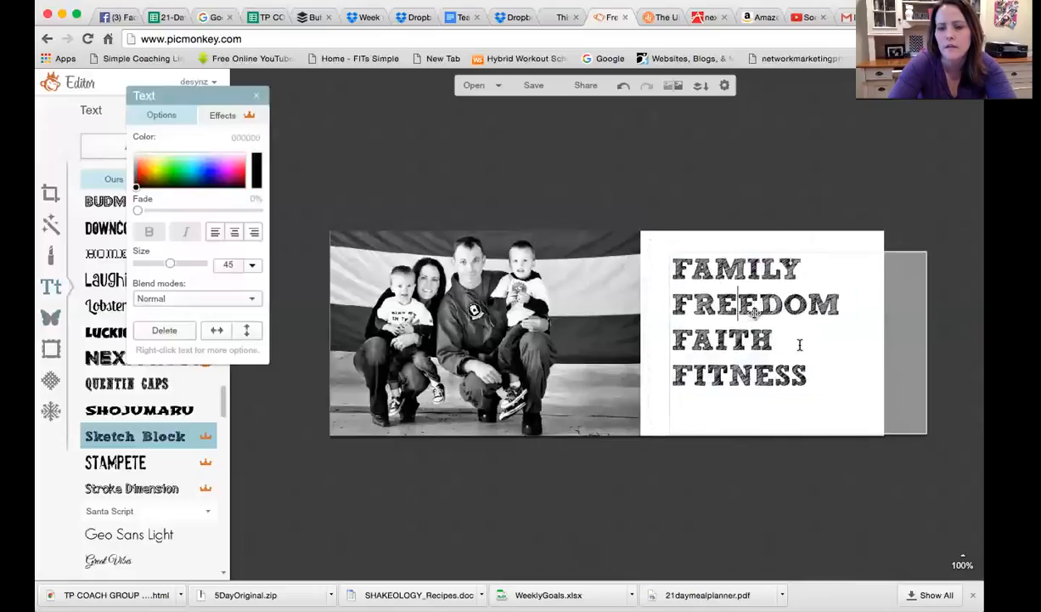
{"action": "left_click_drag", "start_coordinate": [810, 376], "coordinate": [668, 268]}
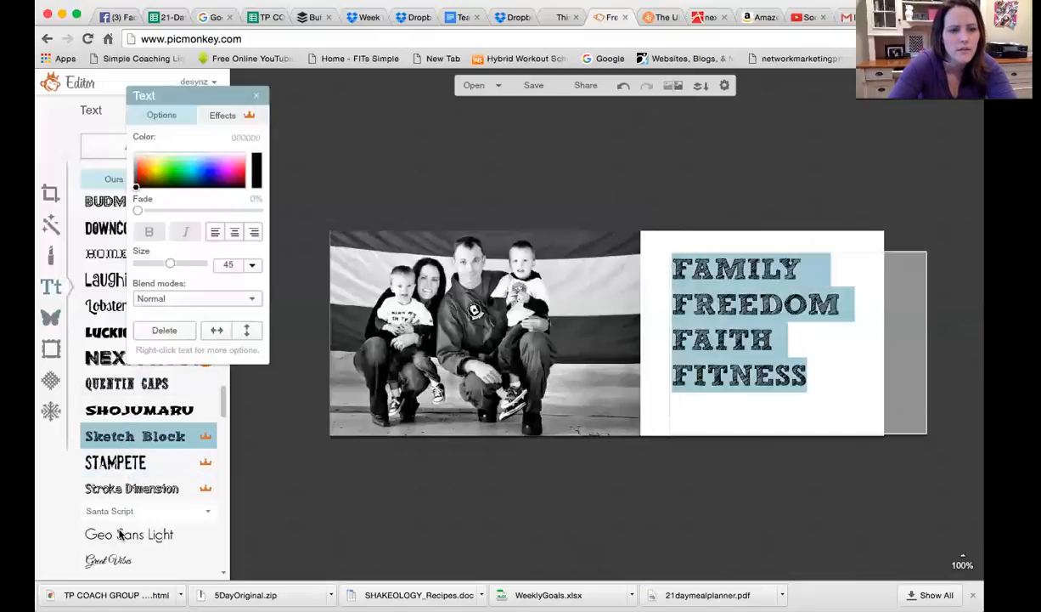
{"action": "left_click", "coordinate": [115, 561]}
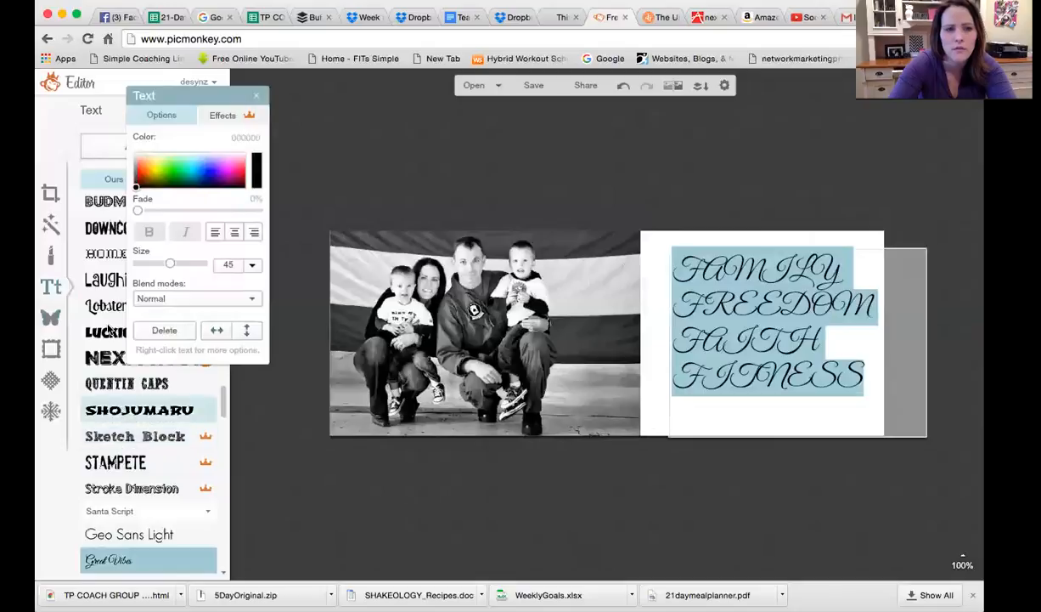
{"action": "left_click", "coordinate": [102, 306]}
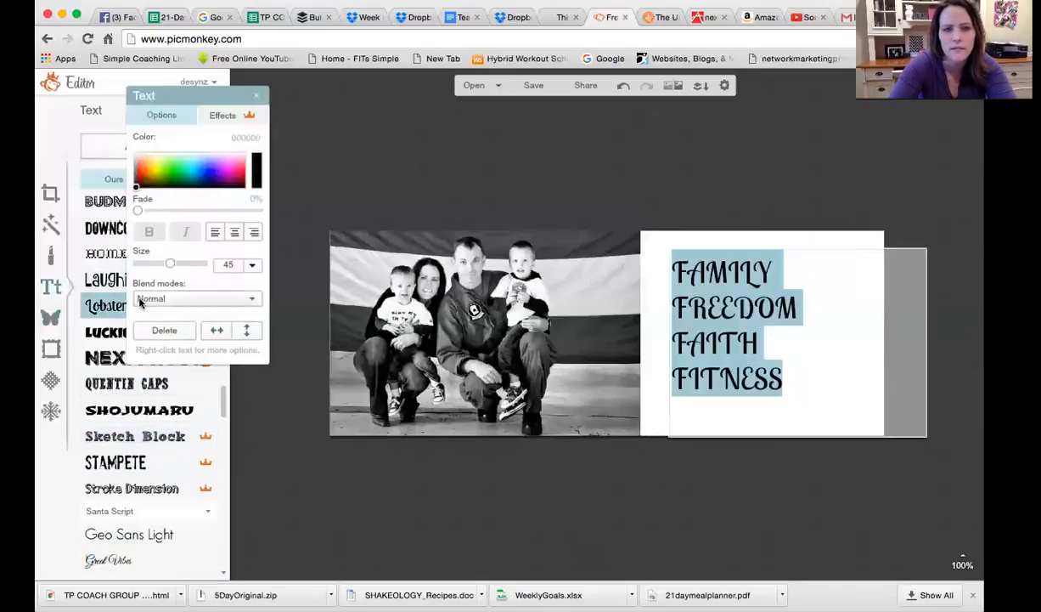
- Try the Mission Script and Playball fonts on the selected words and set them in Levitee
{"action": "left_click_drag", "start_coordinate": [191, 95], "coordinate": [321, 102]}
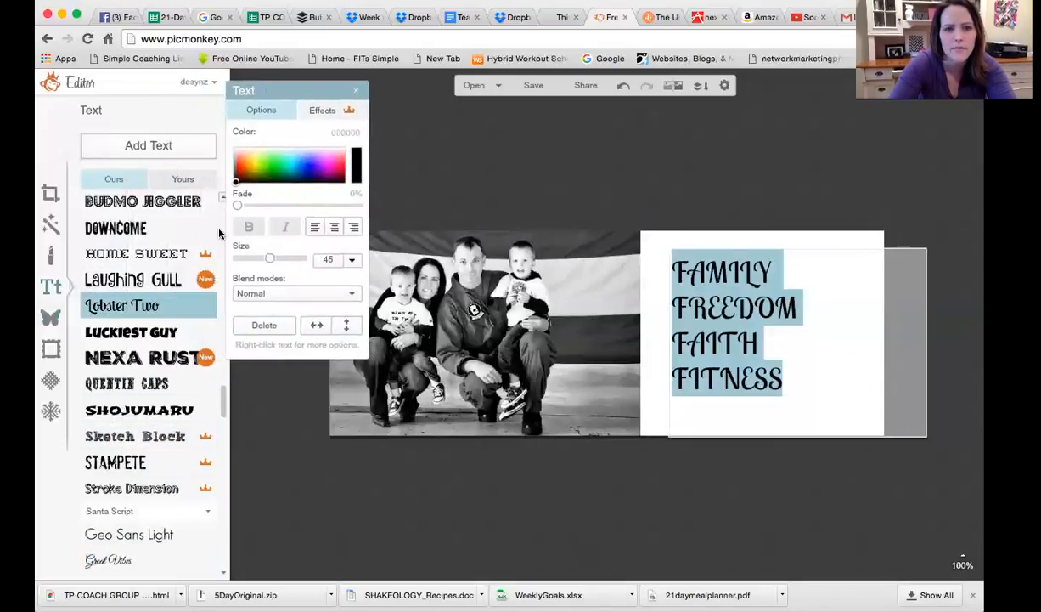
{"action": "scroll", "coordinate": [221, 384], "scroll_direction": "up", "scroll_amount": 1}
{"action": "scroll", "coordinate": [220, 383], "scroll_direction": "up", "scroll_amount": 8}
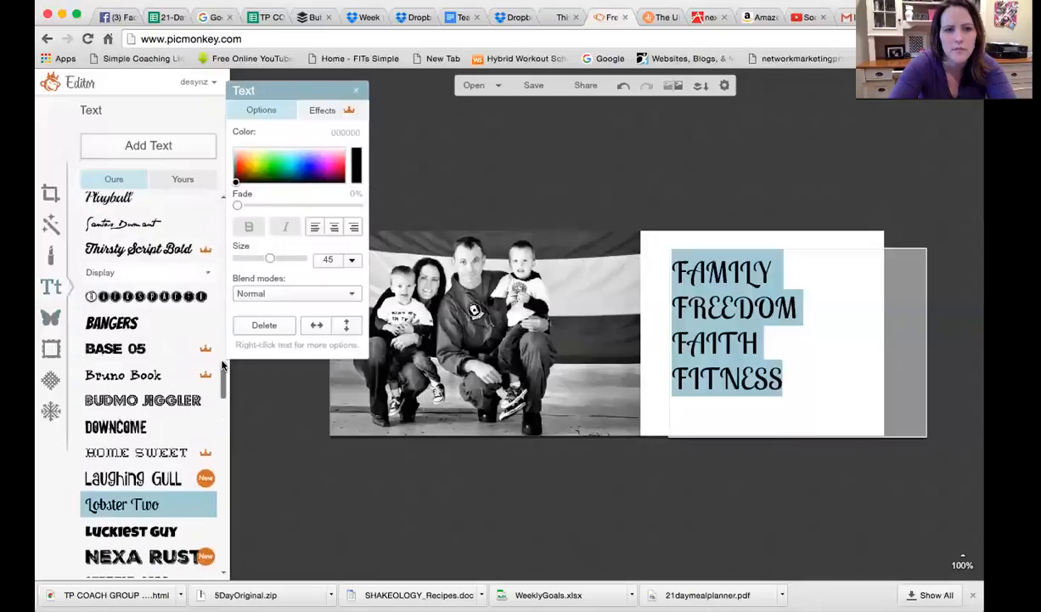
{"action": "left_click", "coordinate": [126, 295]}
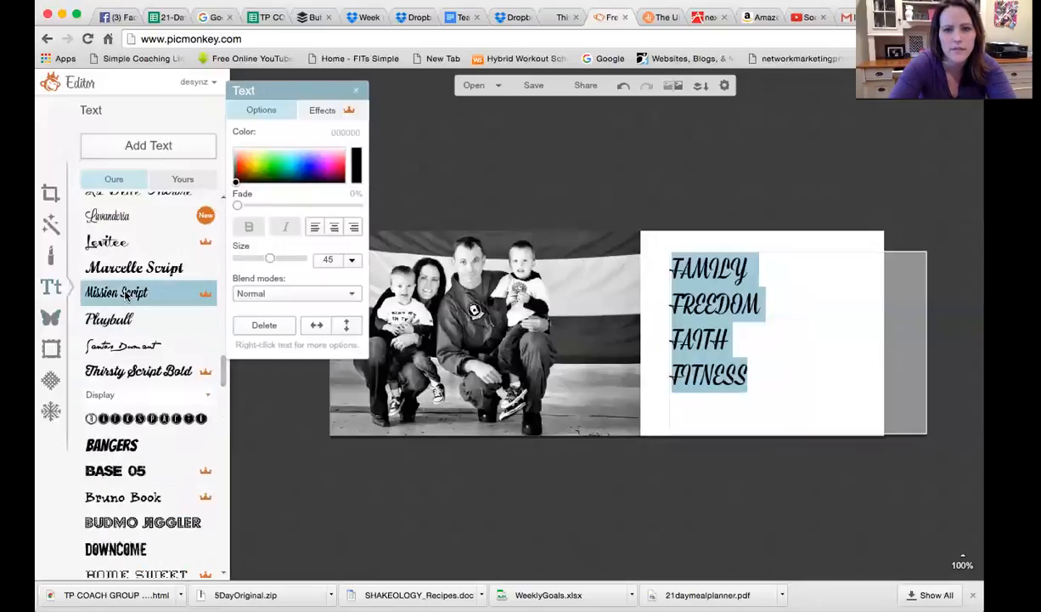
{"action": "left_click", "coordinate": [118, 320]}
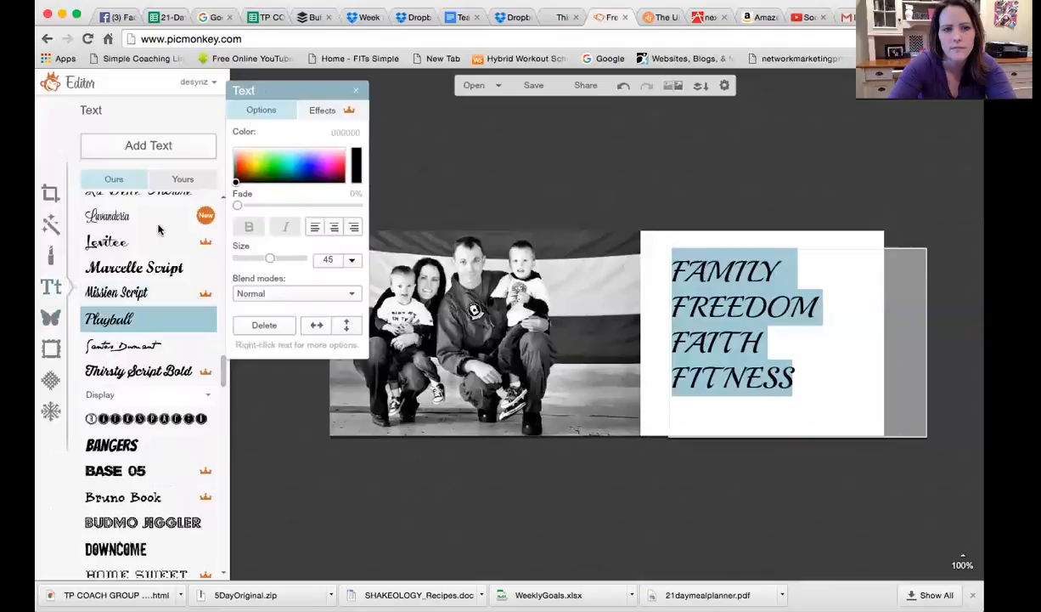
{"action": "left_click", "coordinate": [119, 238]}
- Replace the all-caps "FAMILY" in the first line with "Family"
{"action": "left_click_drag", "start_coordinate": [754, 271], "coordinate": [668, 271]}
{"action": "key", "text": "BackSpace"}
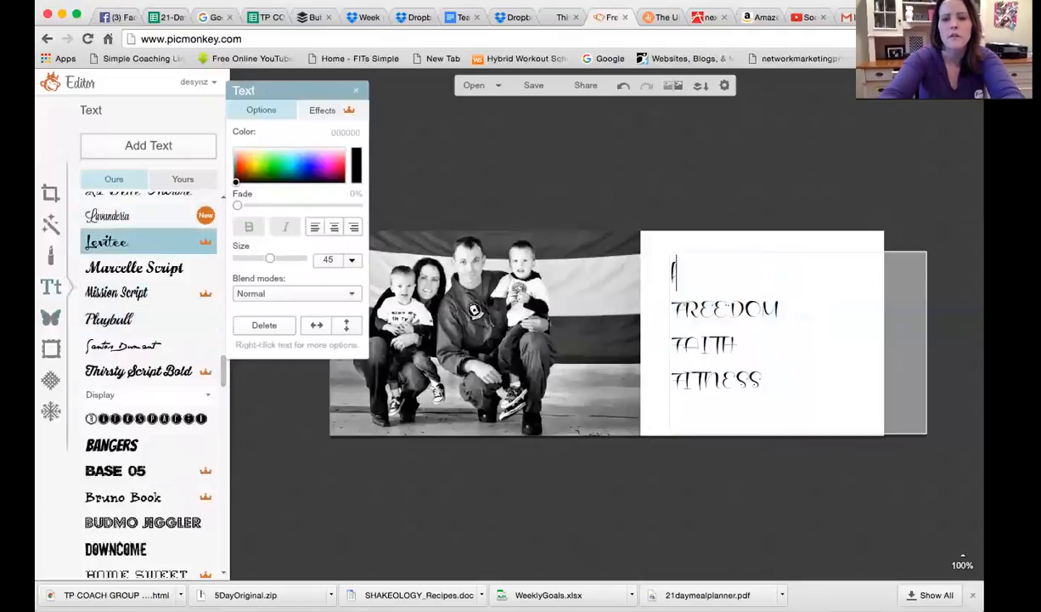
{"action": "type", "text": "Family"}
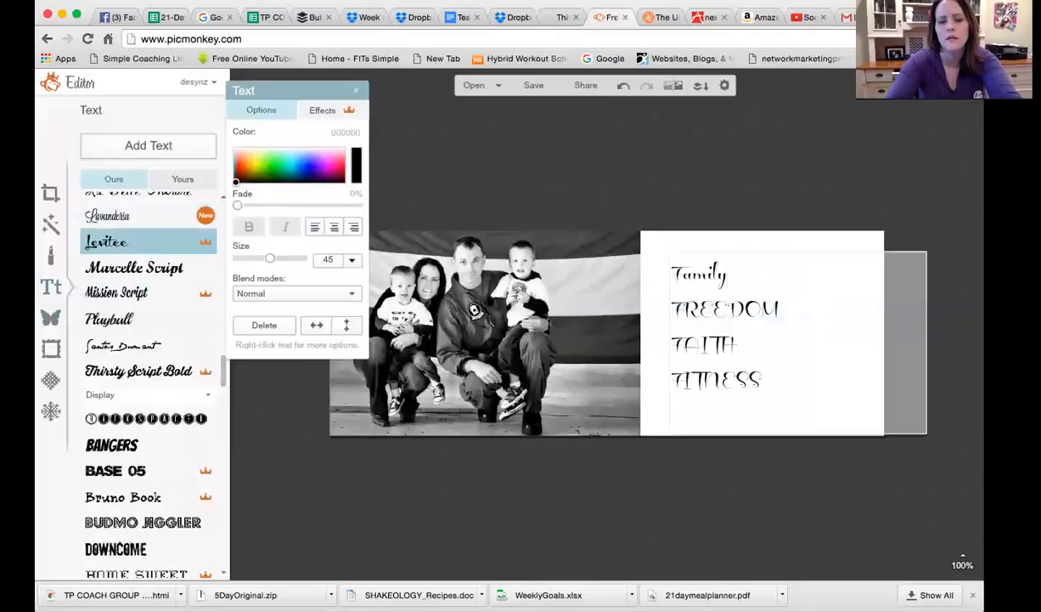
- Set the word "Family" in the Lavanderia font
{"action": "double_click", "coordinate": [671, 276]}
{"action": "left_click", "coordinate": [729, 289]}
{"action": "left_click_drag", "start_coordinate": [730, 276], "coordinate": [667, 275]}
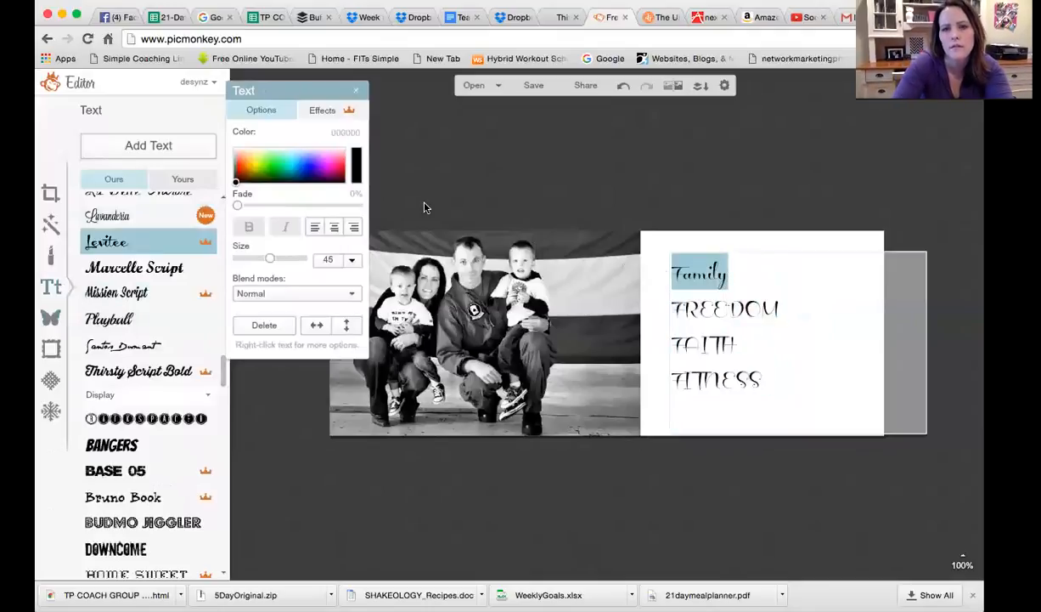
{"action": "left_click", "coordinate": [153, 215]}
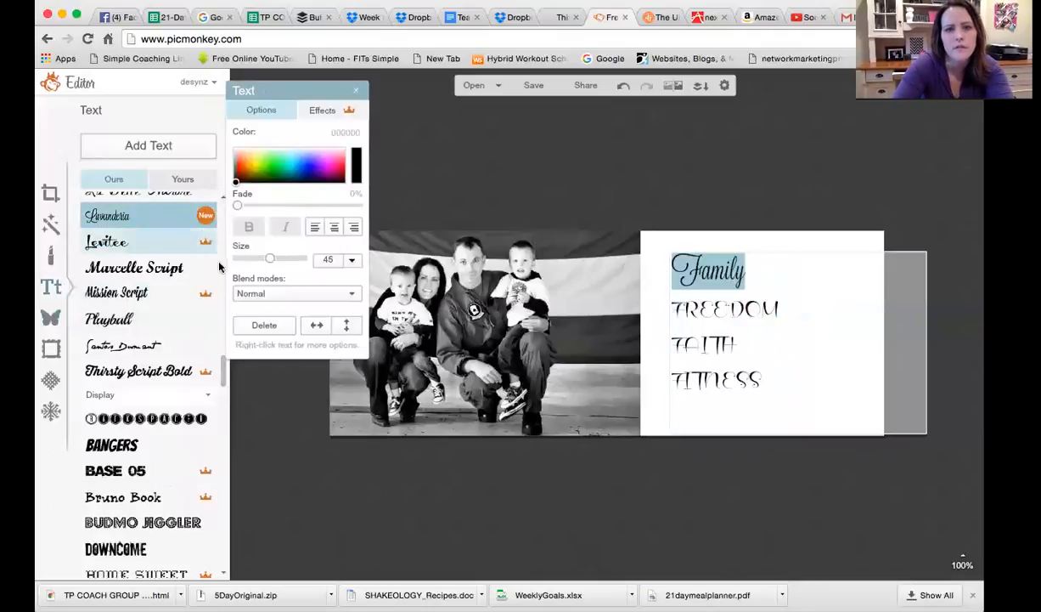
{"action": "left_click", "coordinate": [770, 348]}
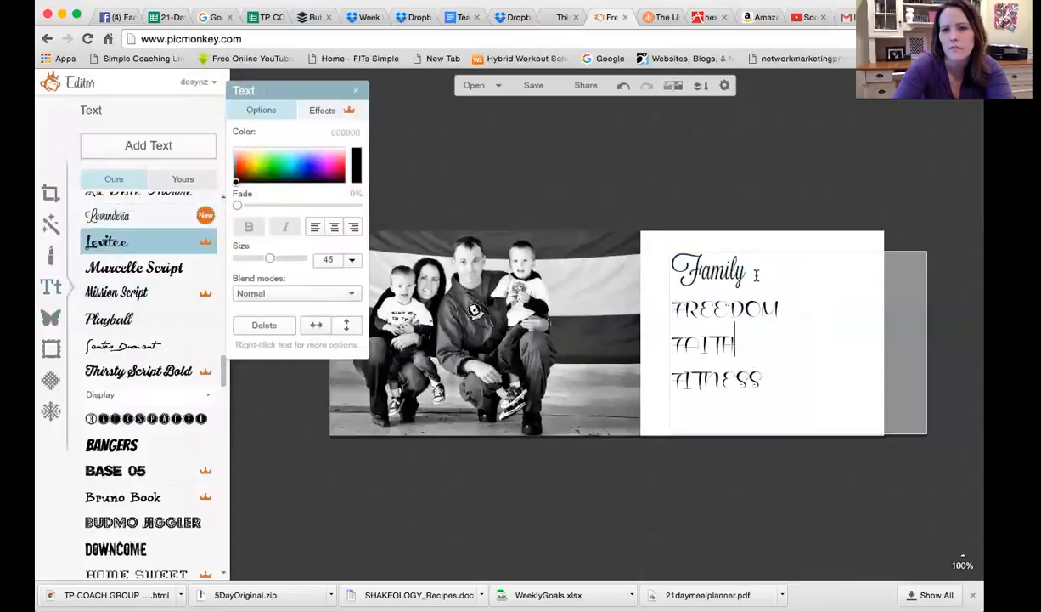
{"action": "left_click", "coordinate": [755, 274]}
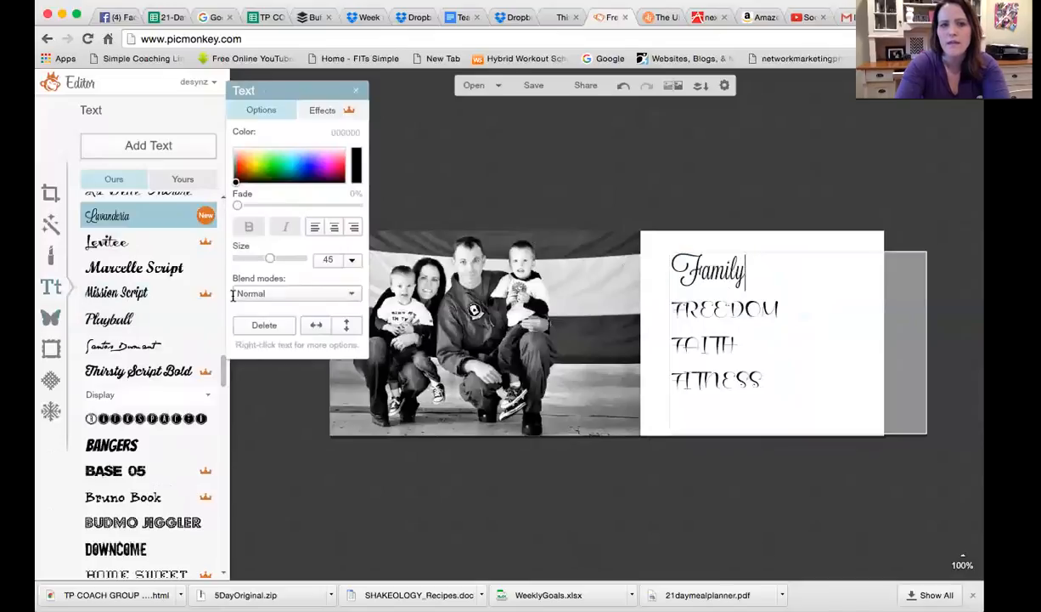
{"action": "scroll", "coordinate": [226, 368], "scroll_direction": "down", "scroll_amount": 1}
{"action": "scroll", "coordinate": [224, 369], "scroll_direction": "down", "scroll_amount": 4}
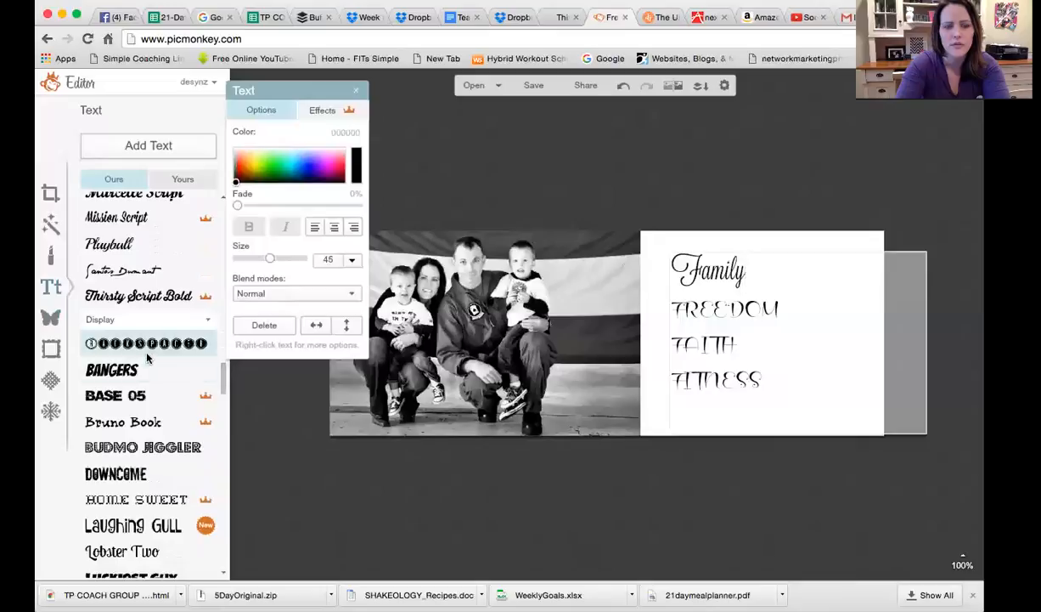
{"action": "scroll", "coordinate": [222, 387], "scroll_direction": "down", "scroll_amount": 2}
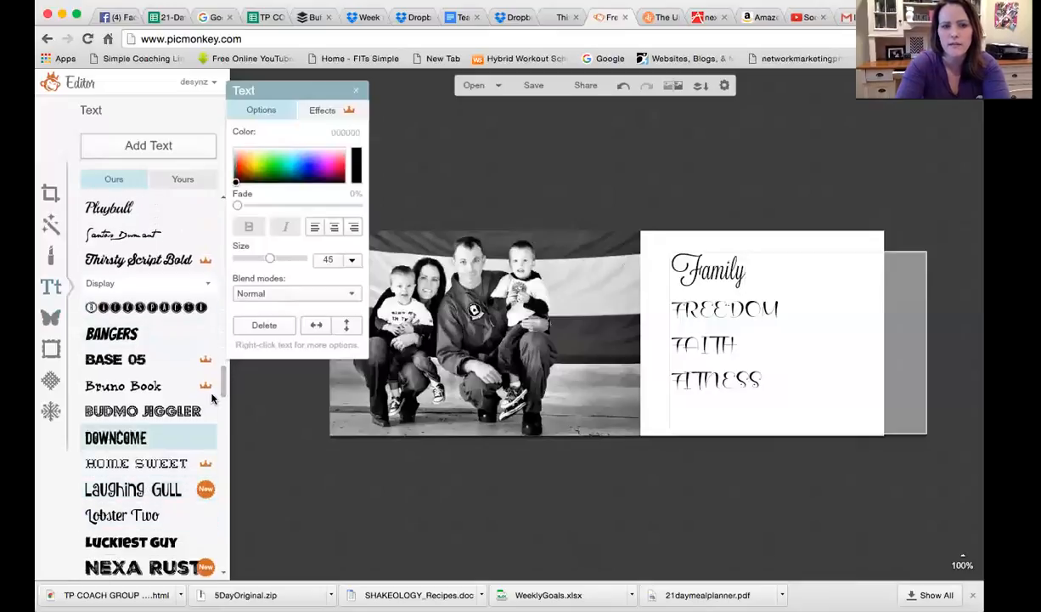
{"action": "scroll", "coordinate": [223, 367], "scroll_direction": "up", "scroll_amount": 9}
{"action": "left_click_drag", "start_coordinate": [223, 367], "coordinate": [223, 300]}
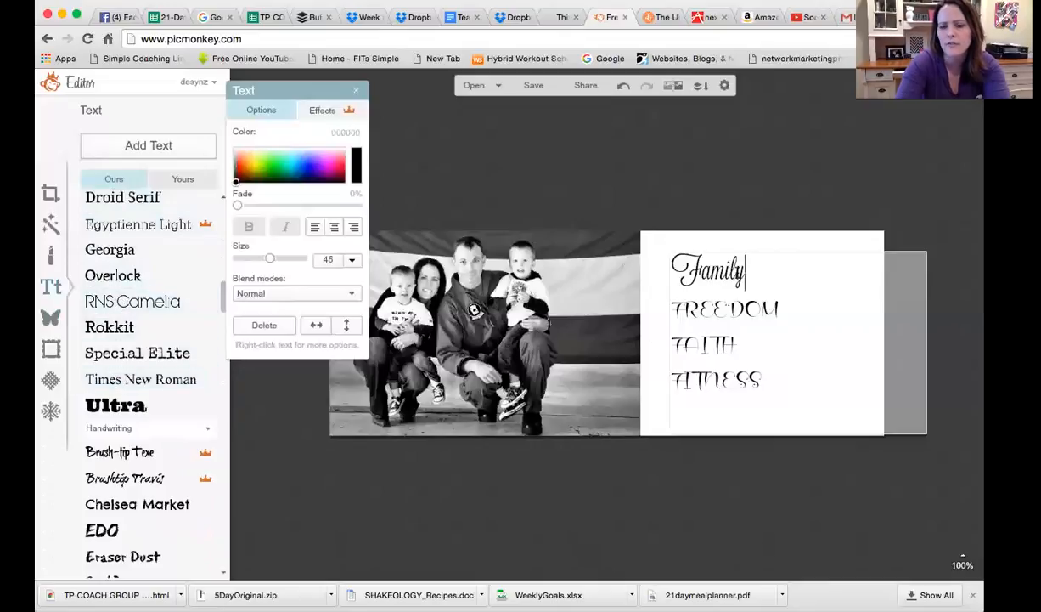
- Delete the three all-caps lines below "Family" and add "where woman grow" as the second line
{"action": "left_click_drag", "start_coordinate": [747, 280], "coordinate": [776, 377]}
{"action": "key", "text": "BackSpace"}
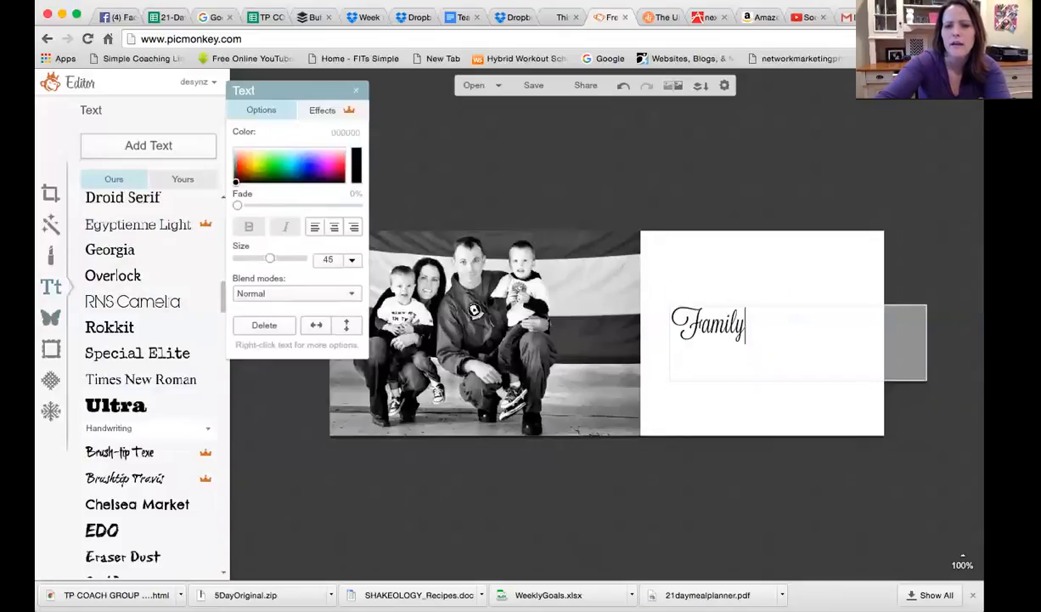
{"action": "key", "text": "Return"}
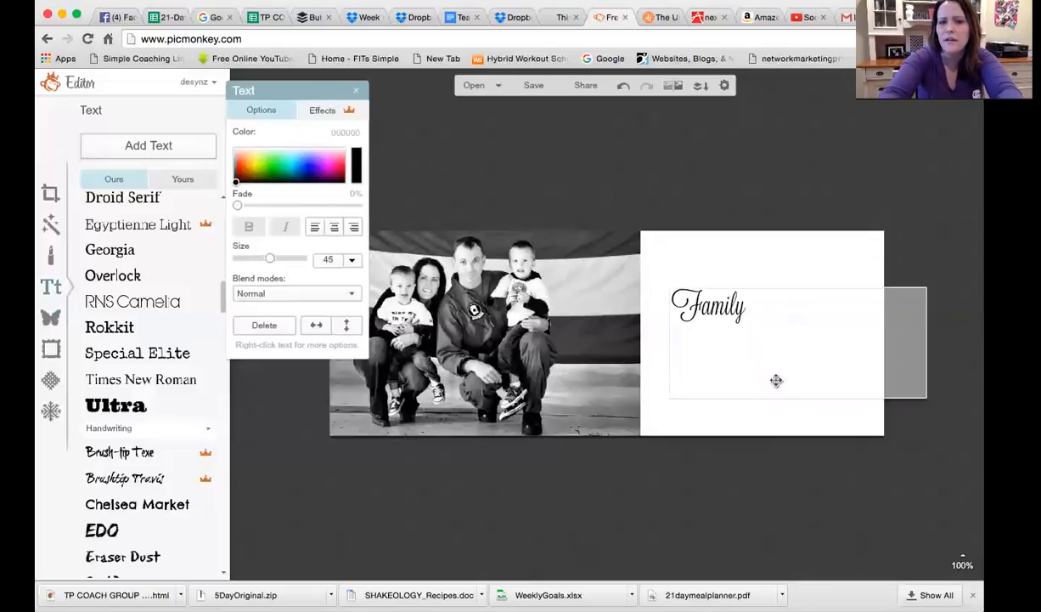
{"action": "type", "text": "where"}
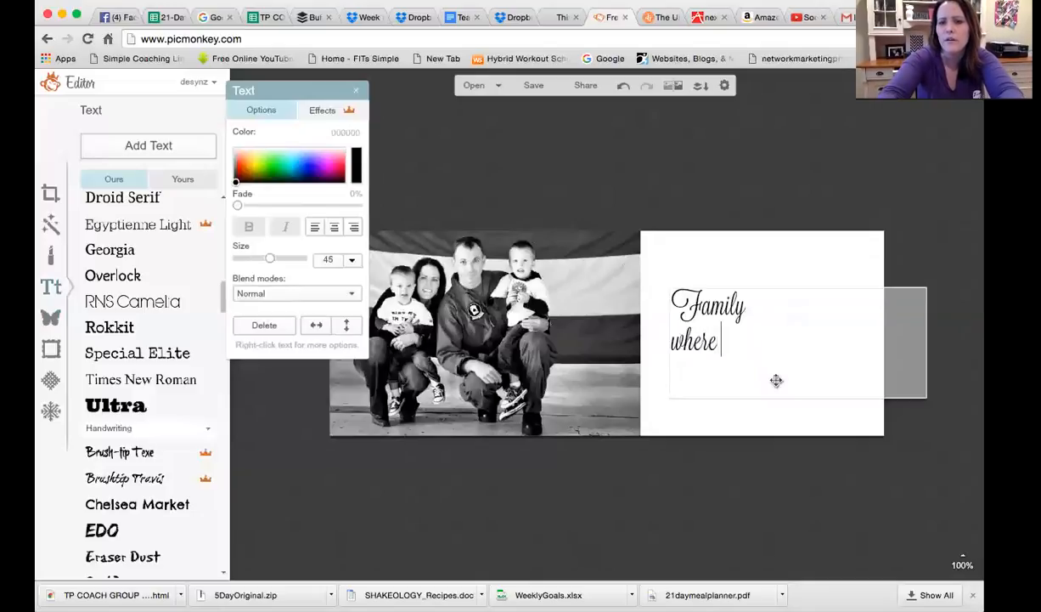
{"action": "type", "text": " woman grow"}
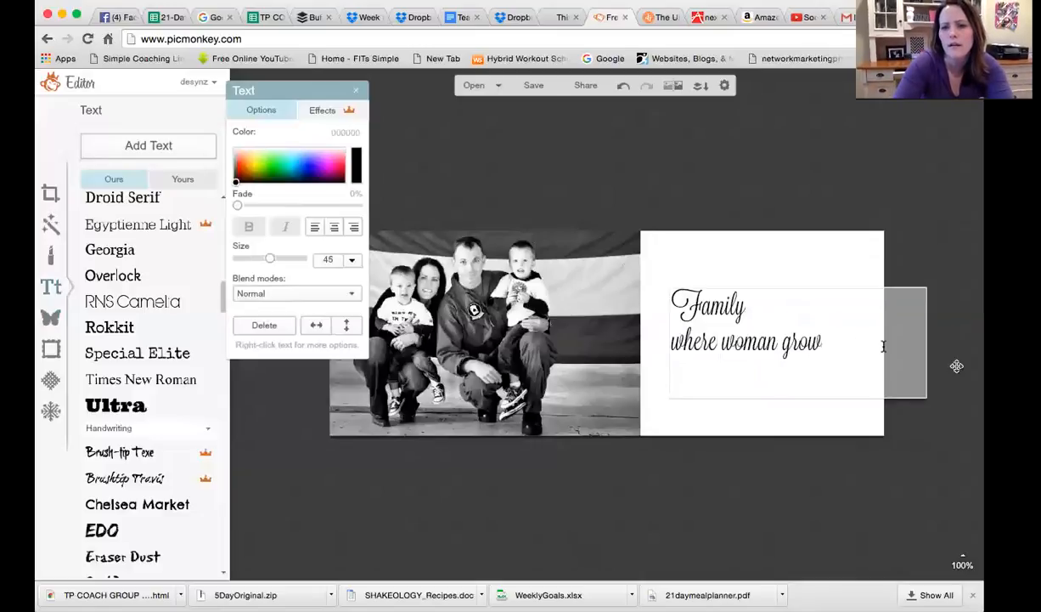
- Try Times New Roman on the line "where woman grow" and set it in Egyptienne Light
{"action": "left_click_drag", "start_coordinate": [808, 343], "coordinate": [648, 347]}
{"action": "left_click", "coordinate": [745, 342]}
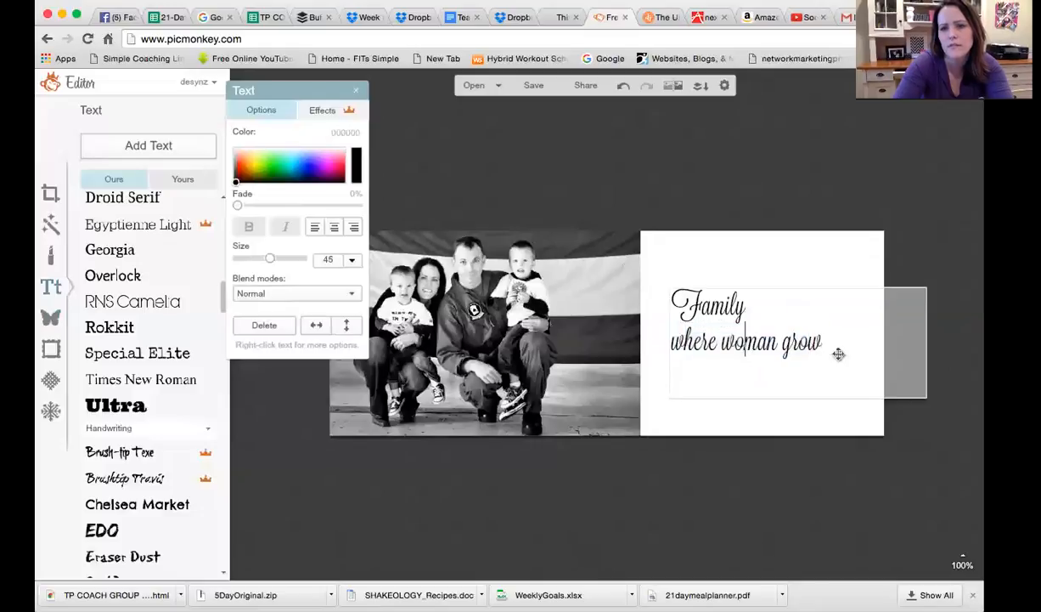
{"action": "left_click_drag", "start_coordinate": [822, 343], "coordinate": [651, 341]}
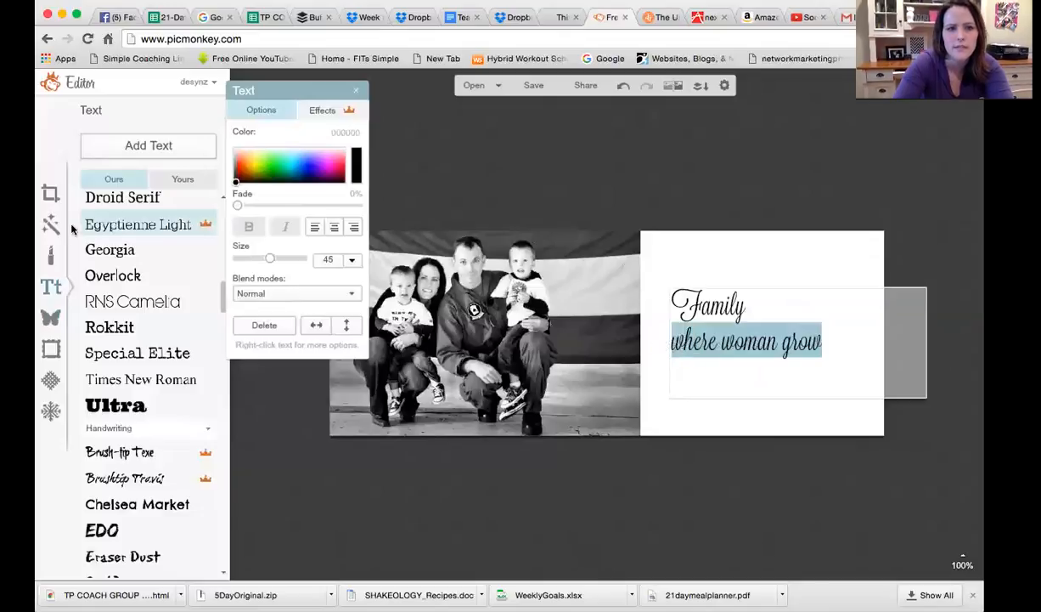
{"action": "left_click", "coordinate": [93, 227]}
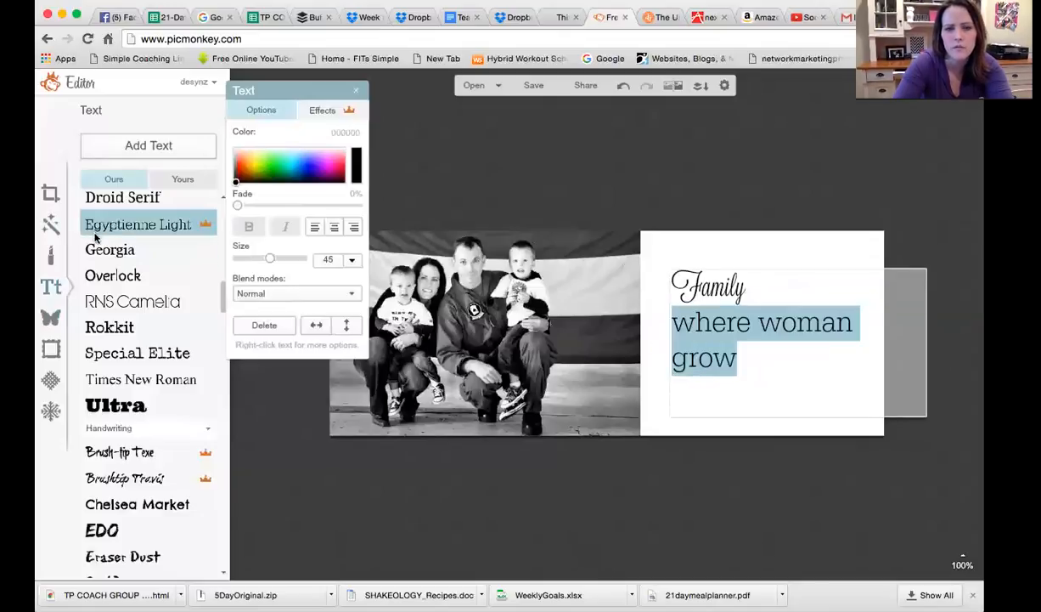
{"action": "left_click", "coordinate": [113, 380]}
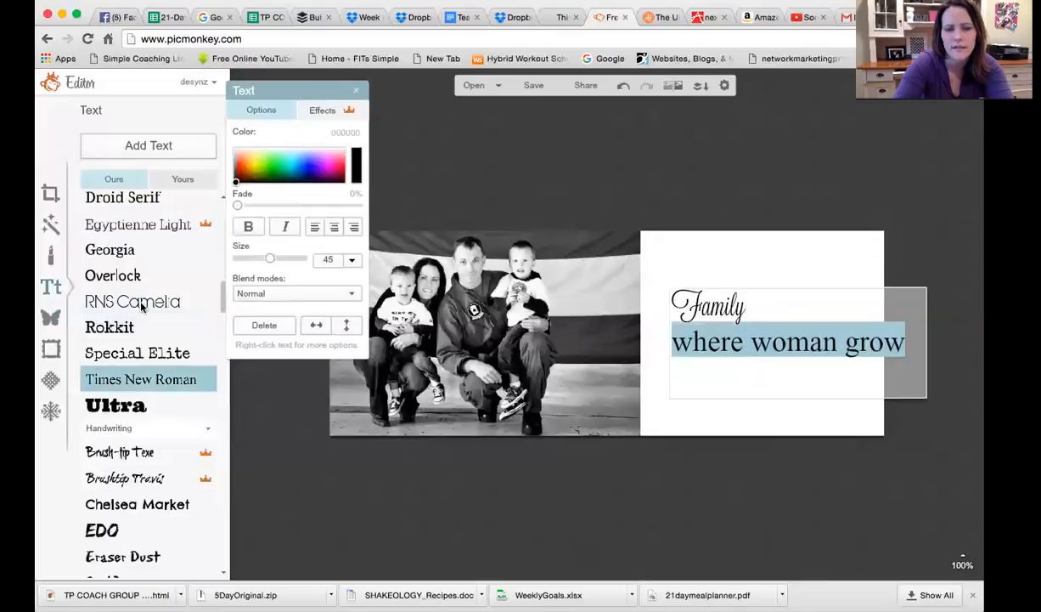
{"action": "left_click", "coordinate": [161, 233]}
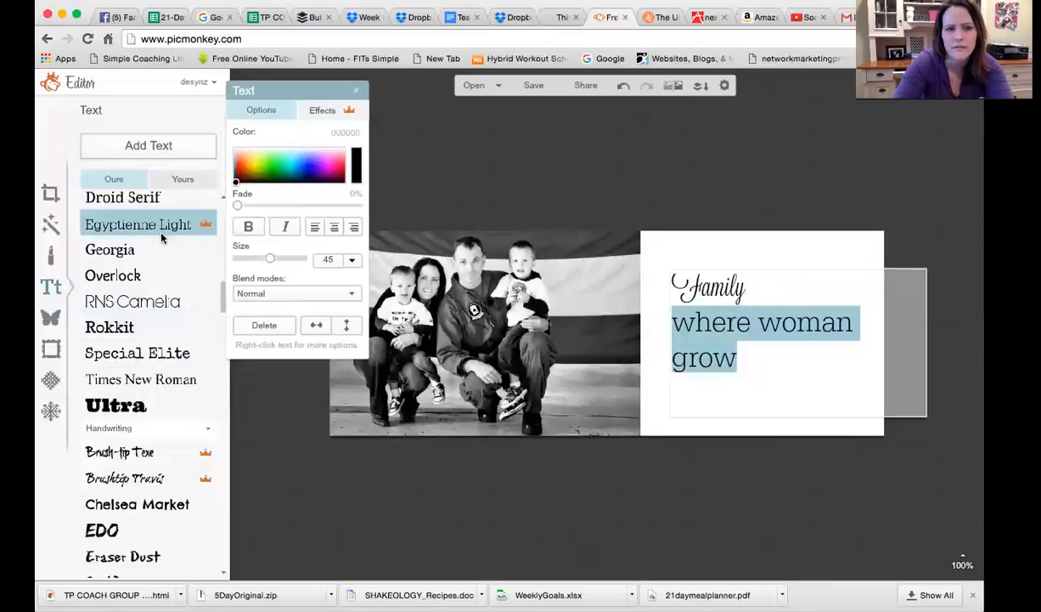
{"action": "left_click", "coordinate": [119, 427]}
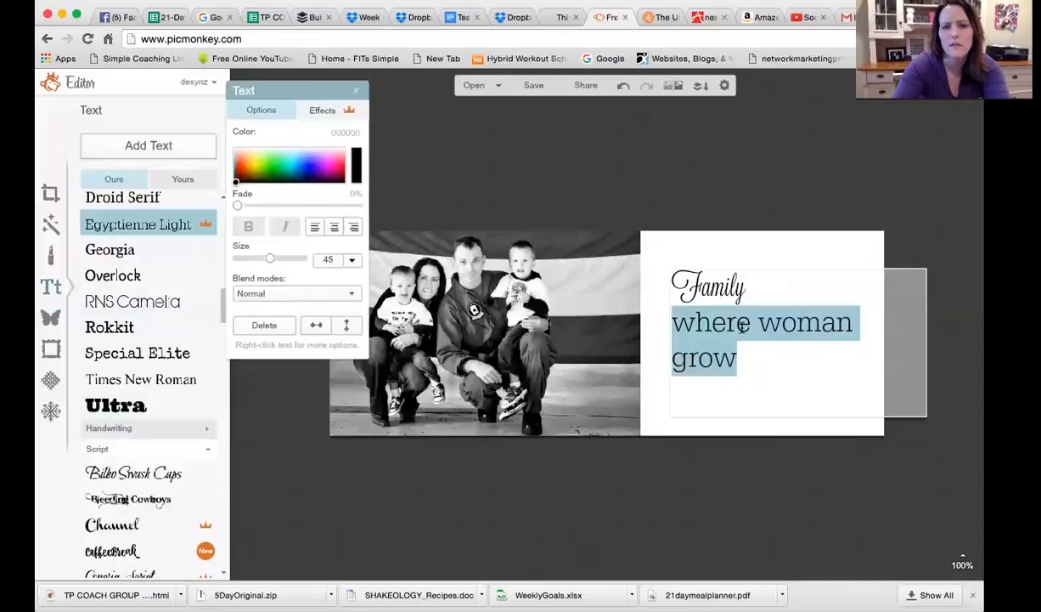
- Reduce the line "where woman grow" to size 25 and insert a blank line above it
{"action": "left_click_drag", "start_coordinate": [268, 262], "coordinate": [254, 263]}
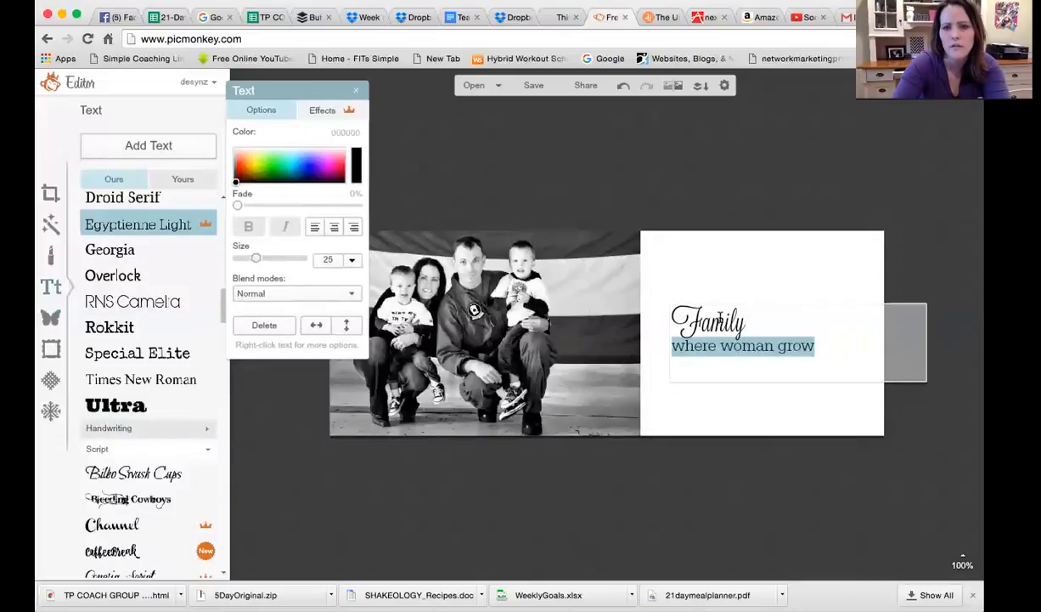
{"action": "left_click", "coordinate": [749, 322]}
{"action": "key", "text": "Return"}
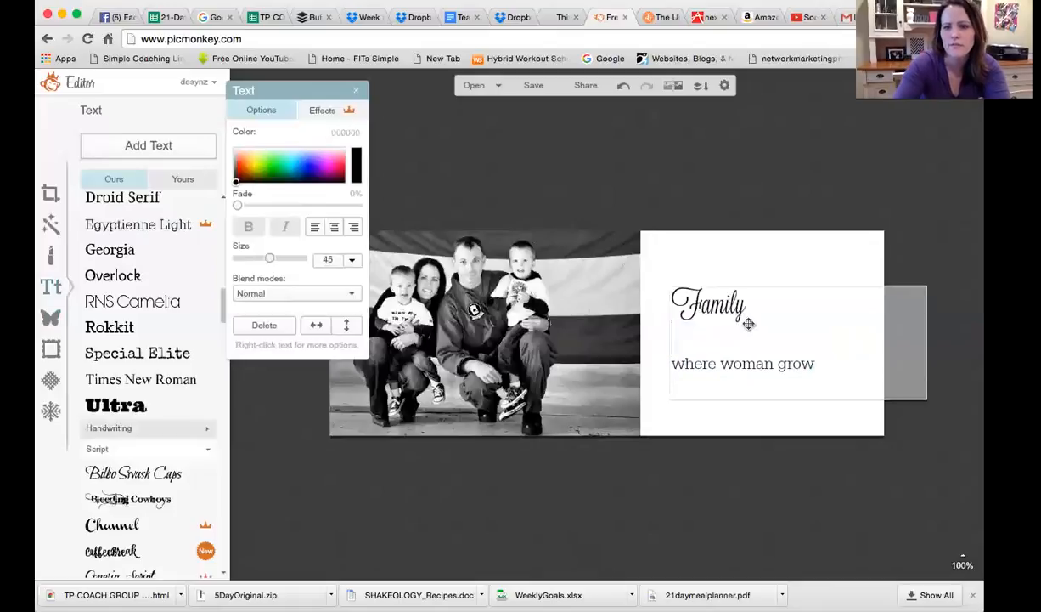
- Delete the line "where woman grow" and move the "Family" text up and slightly right on the white area
{"action": "left_click_drag", "start_coordinate": [837, 375], "coordinate": [626, 366]}
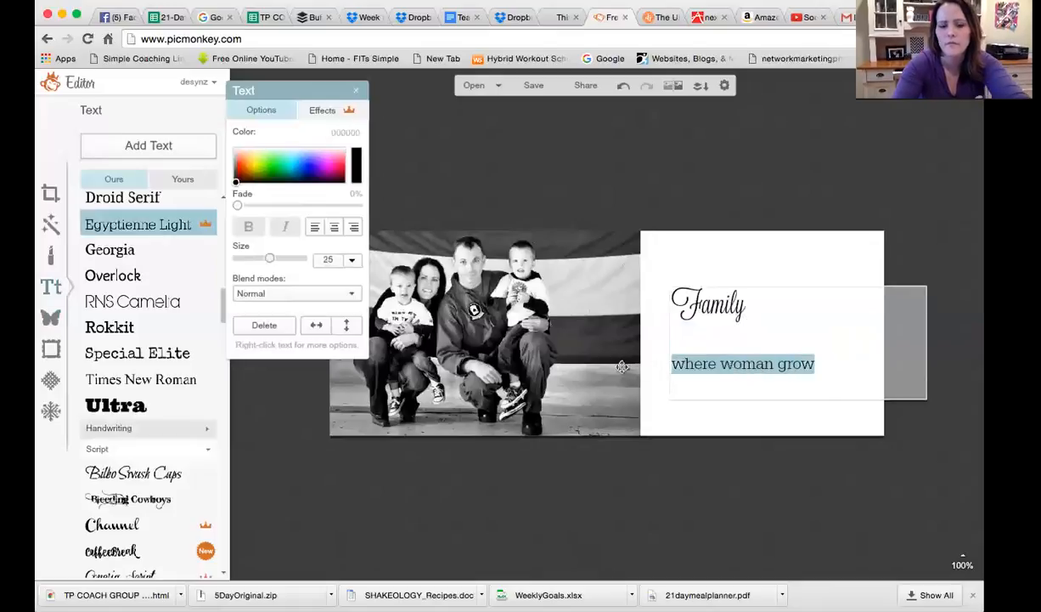
{"action": "key", "text": "BackSpace"}
{"action": "left_click", "coordinate": [719, 261]}
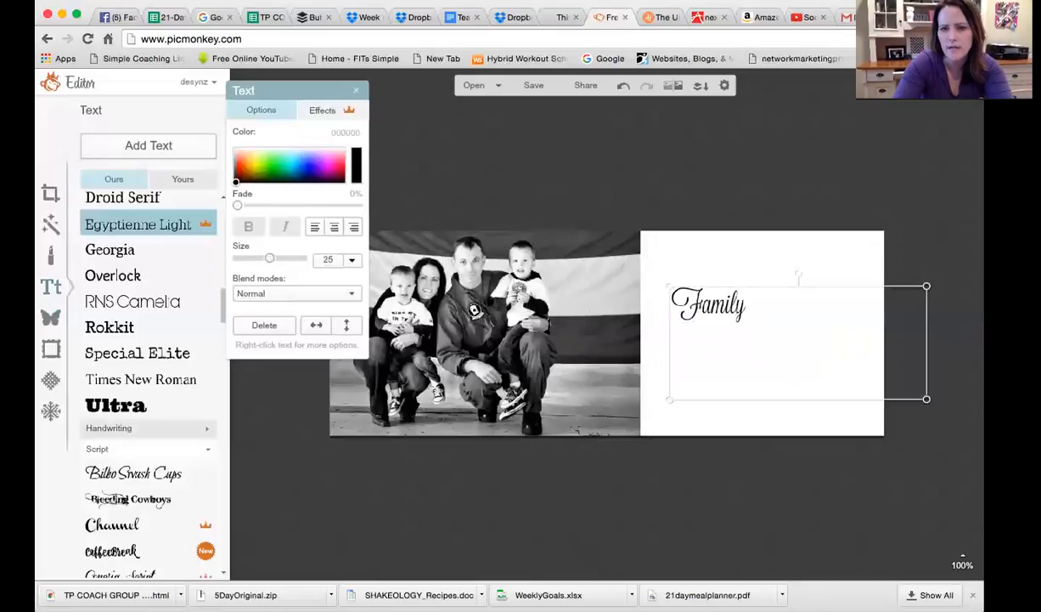
{"action": "left_click_drag", "start_coordinate": [715, 304], "coordinate": [733, 271]}
{"action": "left_click", "coordinate": [723, 389]}
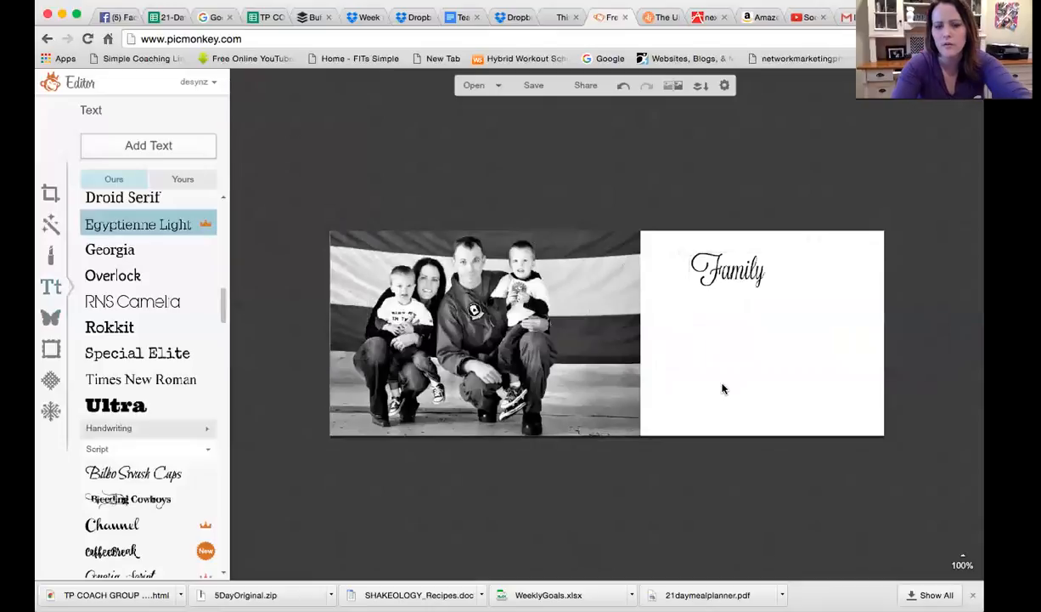
{"action": "left_click", "coordinate": [737, 316]}
- Add a separate text box on the white area below "Family" reading "where woman grow"
{"action": "left_click", "coordinate": [140, 144]}
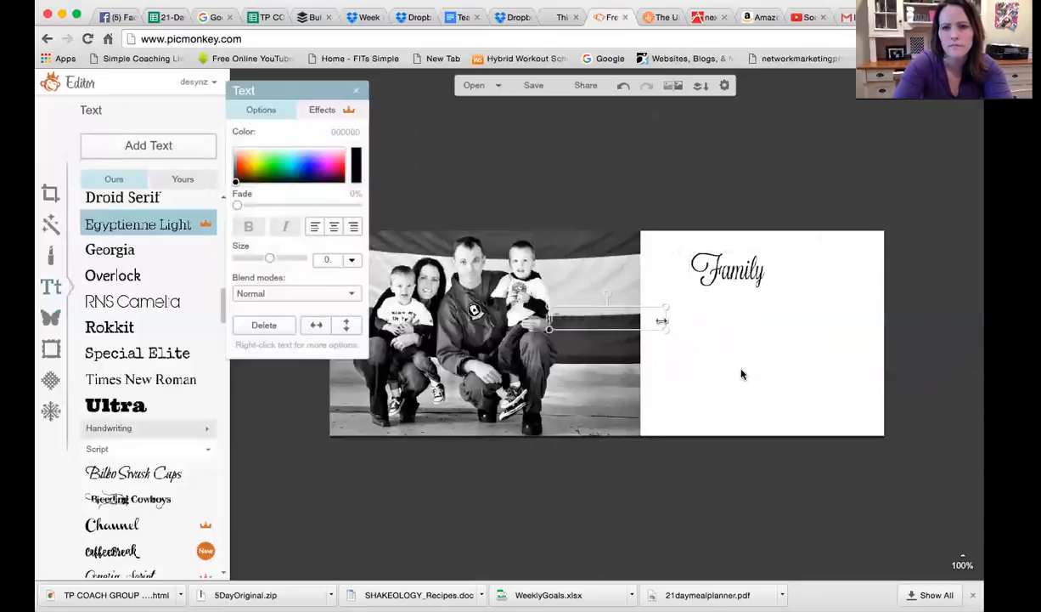
{"action": "left_click_drag", "start_coordinate": [623, 316], "coordinate": [762, 351]}
{"action": "left_click", "coordinate": [762, 351]}
{"action": "type", "text": "where woman grow"}
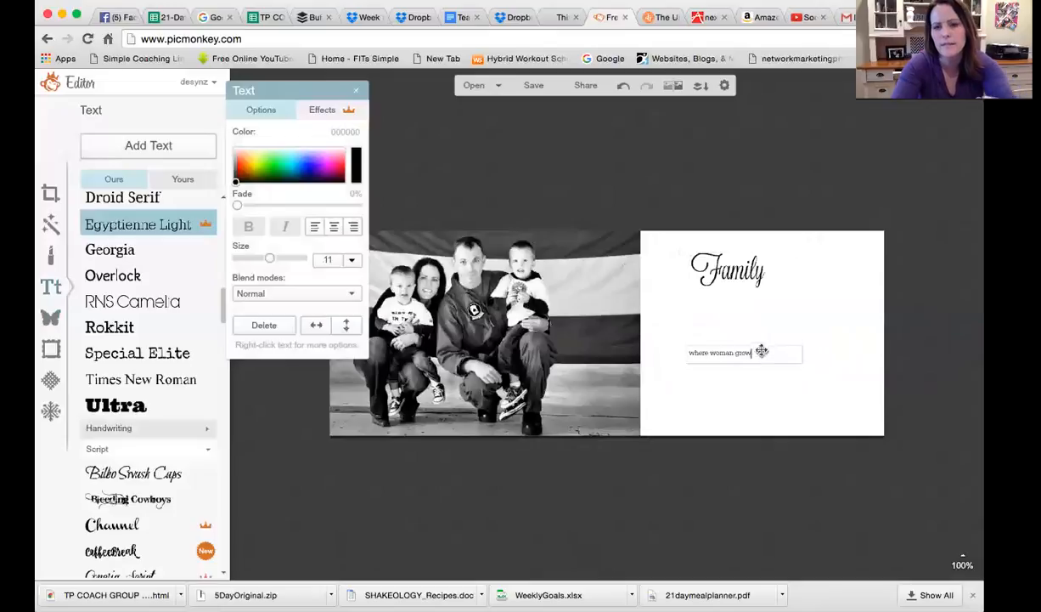
- Set the small phrase to size 18 and move its text box directly under "Family"
{"action": "left_click_drag", "start_coordinate": [760, 352], "coordinate": [679, 349]}
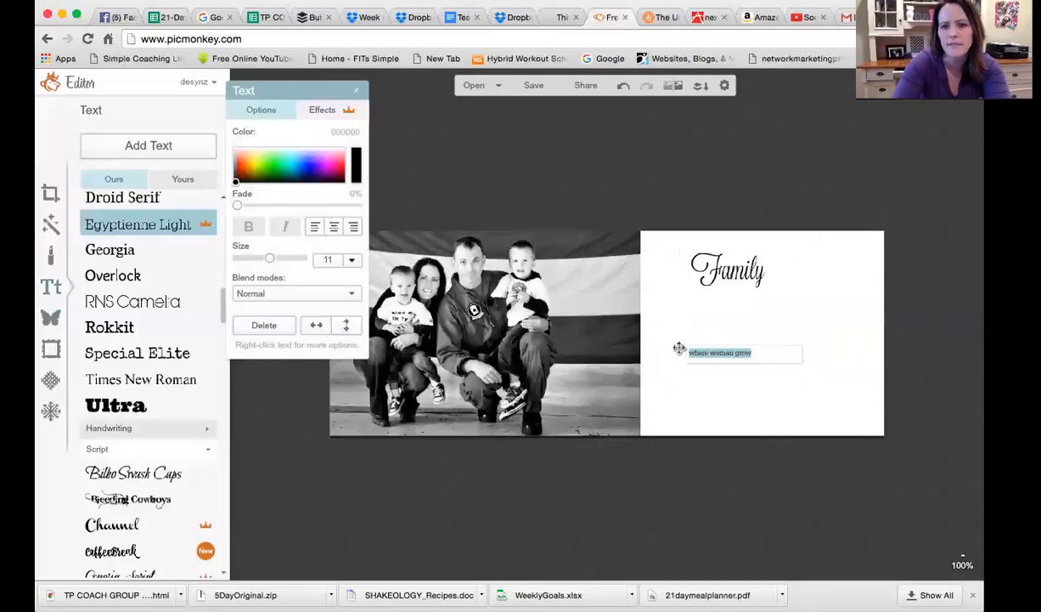
{"action": "left_click_drag", "start_coordinate": [270, 258], "coordinate": [288, 262]}
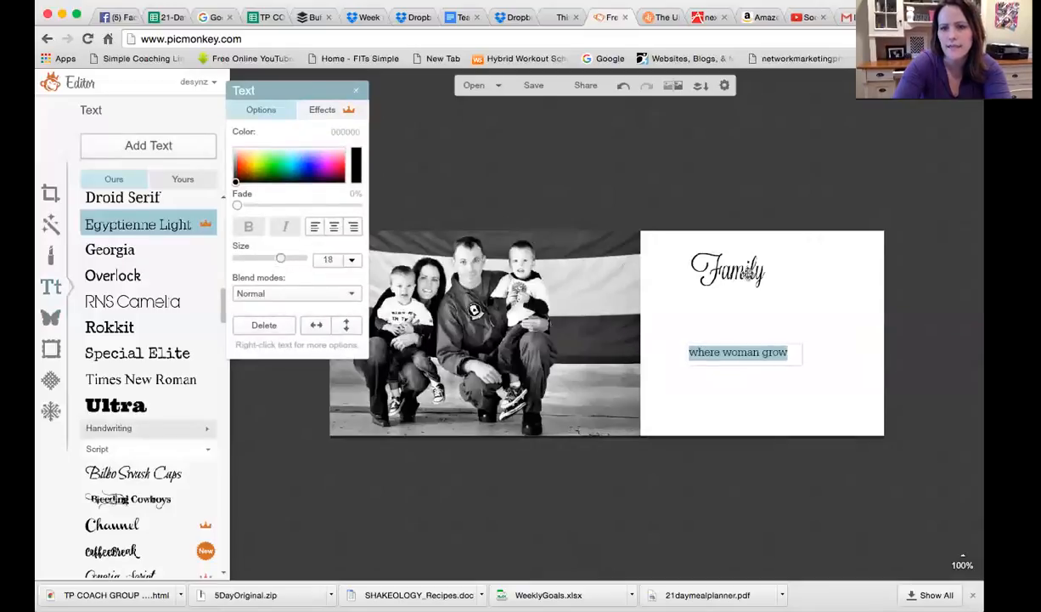
{"action": "left_click", "coordinate": [739, 352]}
{"action": "left_click", "coordinate": [695, 361]}
{"action": "left_click_drag", "start_coordinate": [722, 355], "coordinate": [718, 305]}
- Replace the small phrase with the one-word fitness business name followed by "& Nutrition"
{"action": "double_click", "coordinate": [718, 305]}
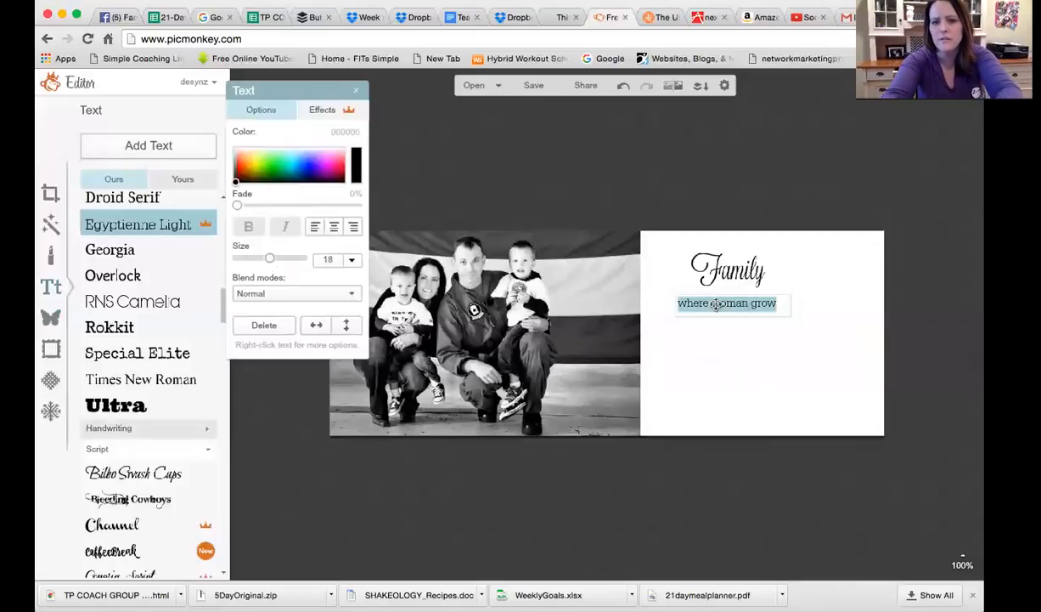
{"action": "type", "text": "g"}
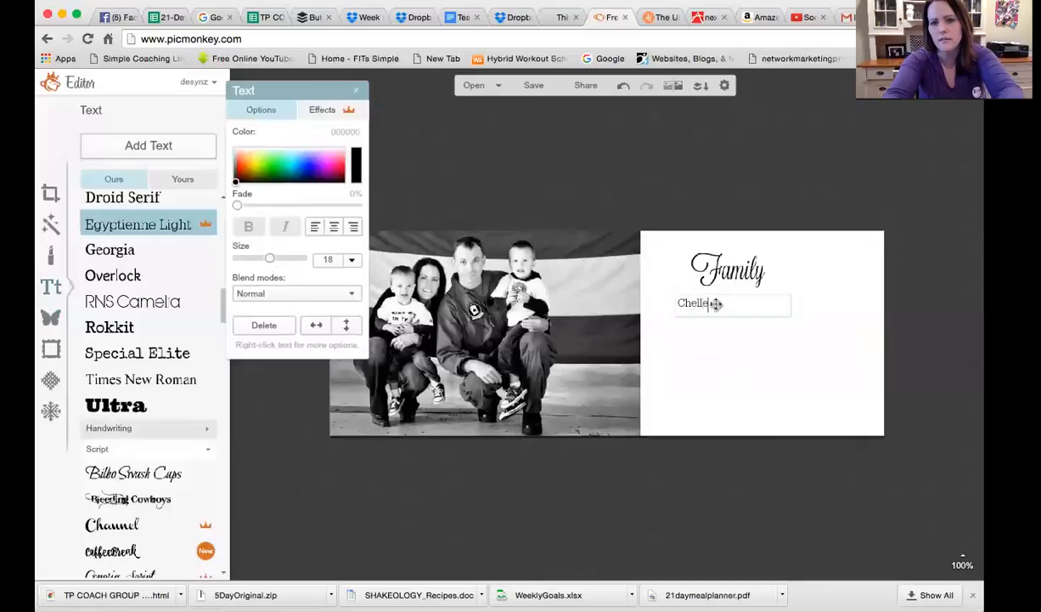
{"action": "type", "text": "helle CollinsFitne"}
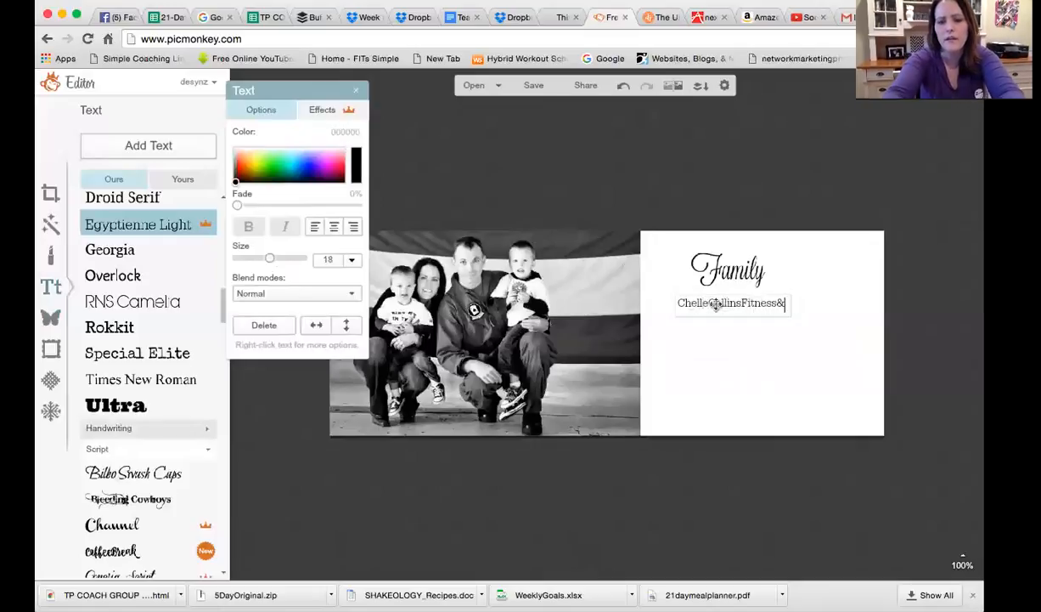
{"action": "type", "text": "ss& Nutrition"}
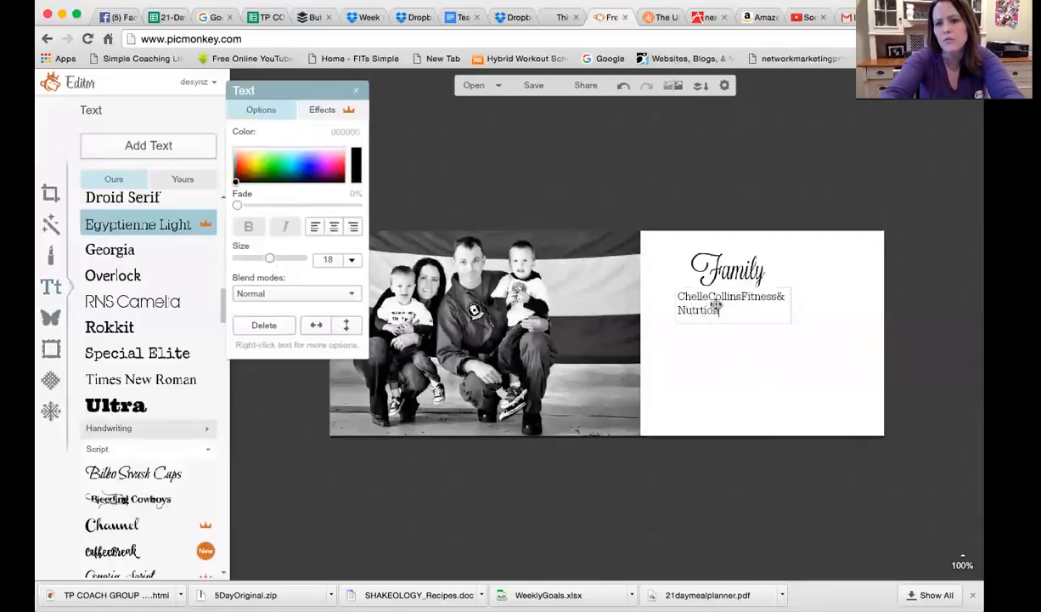
- Remove the "& Nutrition" ending and retype the end of the business name so it finishes with "Fitness"
{"action": "key", "text": "BackSpace"}
{"action": "key", "text": "BackSpace"}
{"action": "key", "text": "BackSpace"}
{"action": "key", "text": "BackSpace"}
{"action": "key", "text": "BackSpace"}
{"action": "key", "text": "BackSpace"}
{"action": "key", "text": "BackSpace"}
{"action": "key", "text": "BackSpace"}
{"action": "key", "text": "BackSpace"}
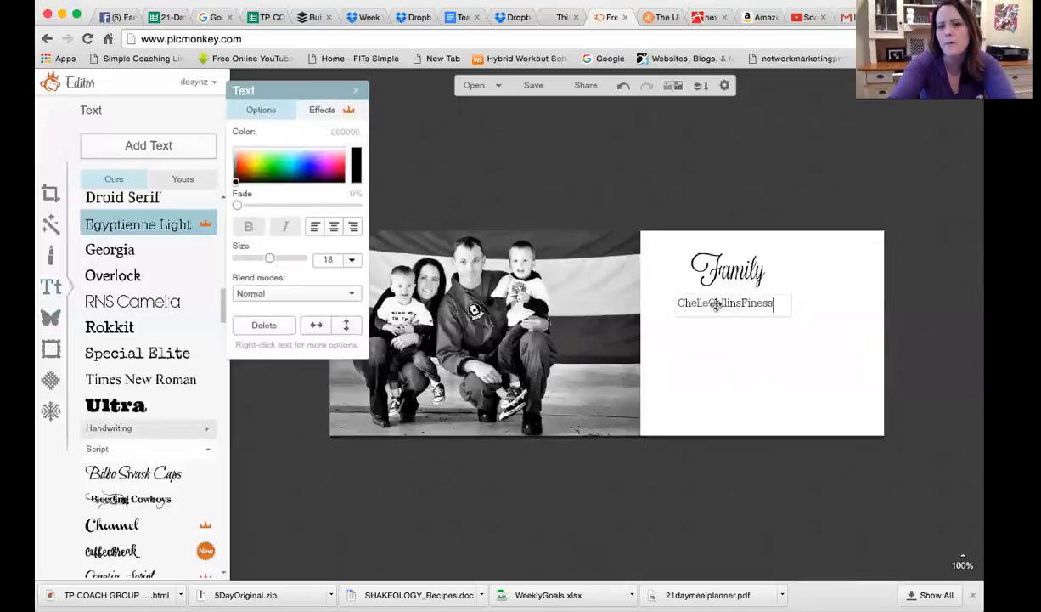
{"action": "key", "text": "BackSpace"}
{"action": "key", "text": "BackSpace"}
{"action": "key", "text": "BackSpace"}
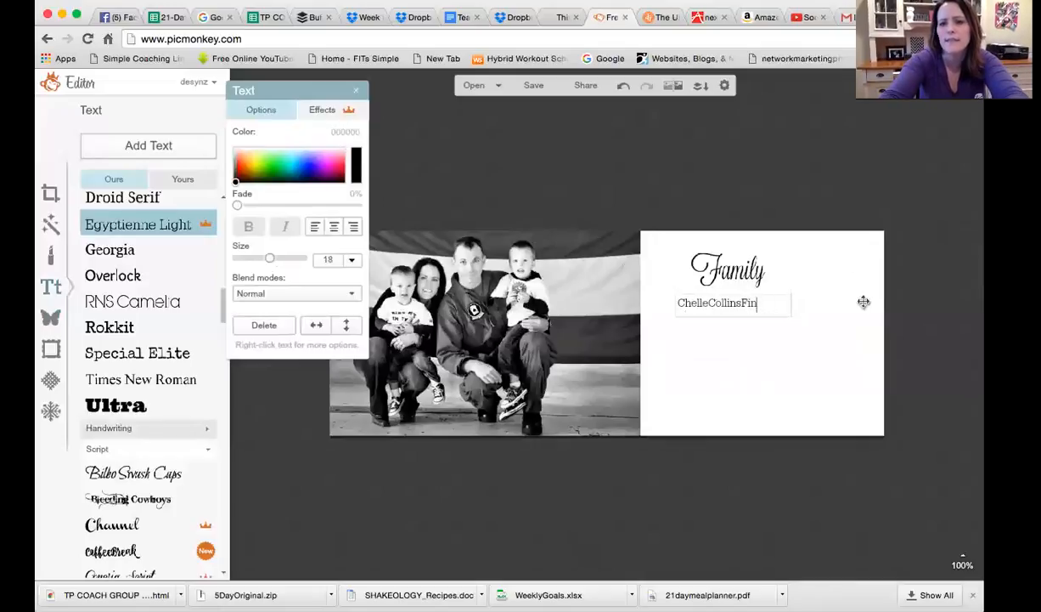
{"action": "type", "text": "ens"}
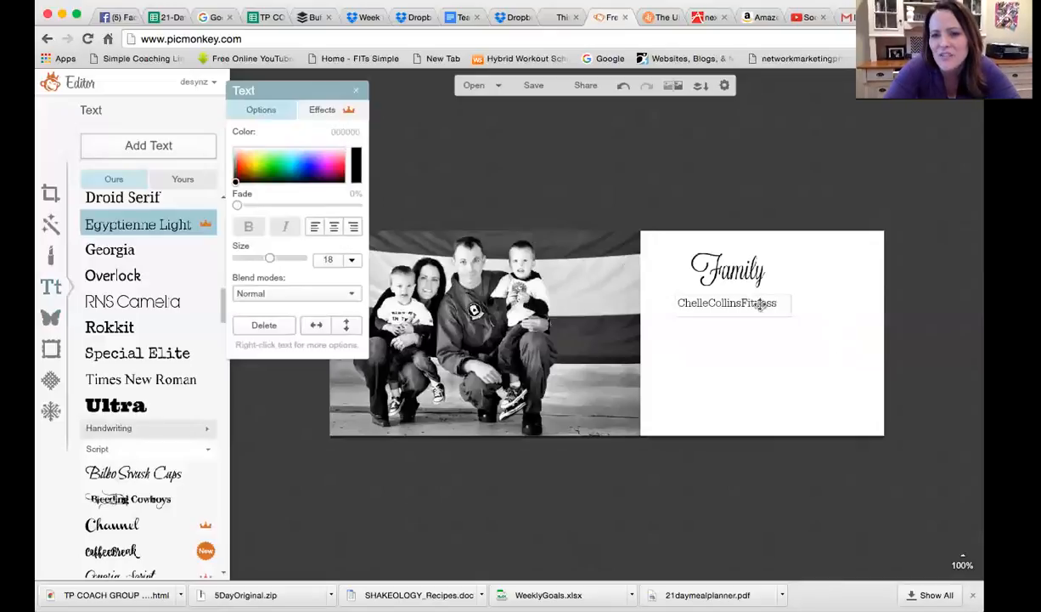
- Replace the script word "Family" with "Freedom"
{"action": "left_click", "coordinate": [715, 255]}
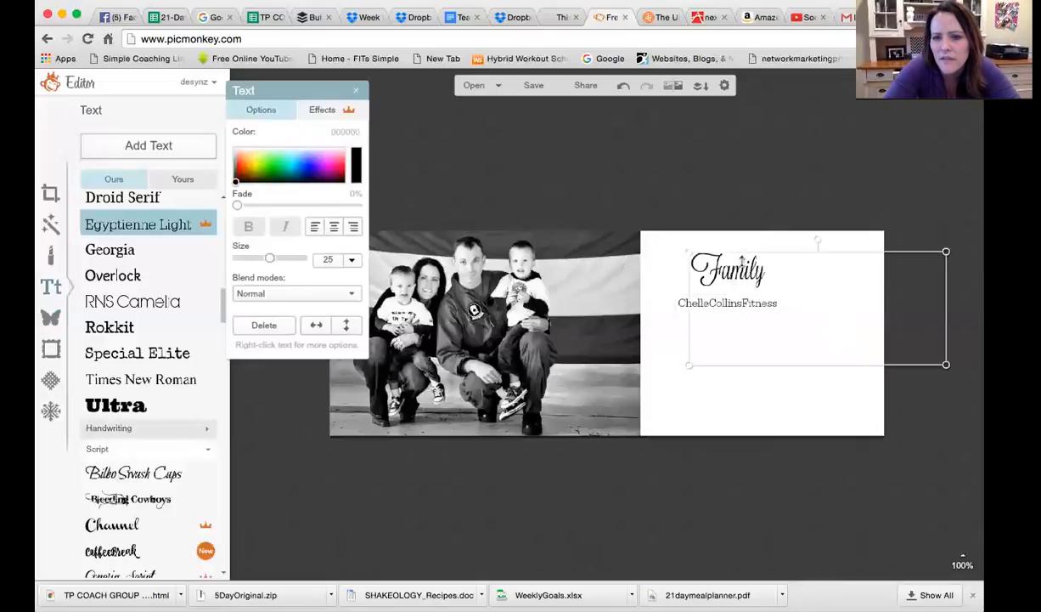
{"action": "double_click", "coordinate": [724, 261]}
{"action": "left_click", "coordinate": [751, 265]}
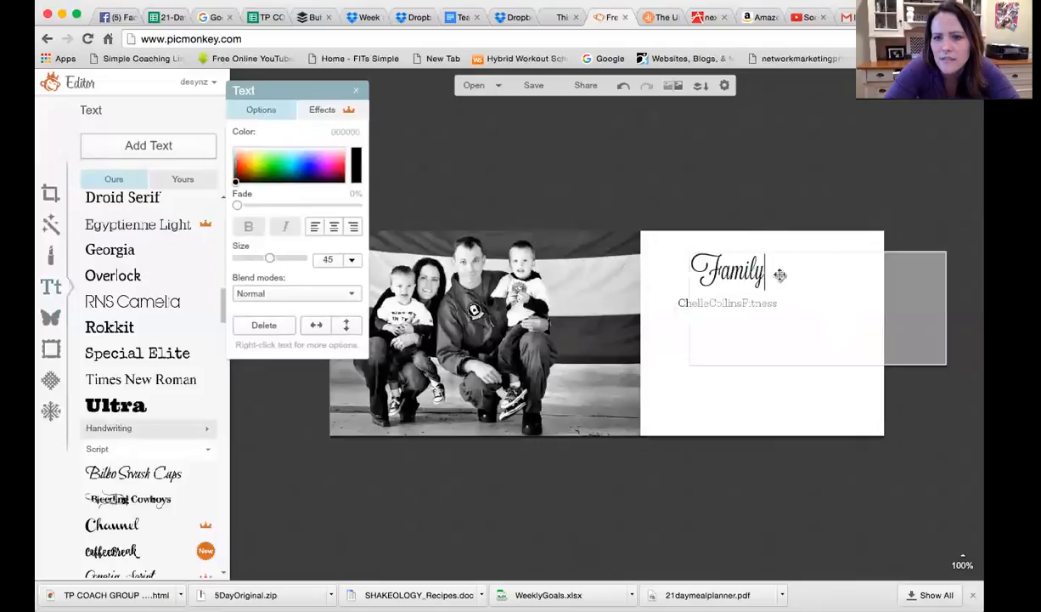
{"action": "left_click_drag", "start_coordinate": [779, 274], "coordinate": [641, 266]}
{"action": "type", "text": "Freedon"}
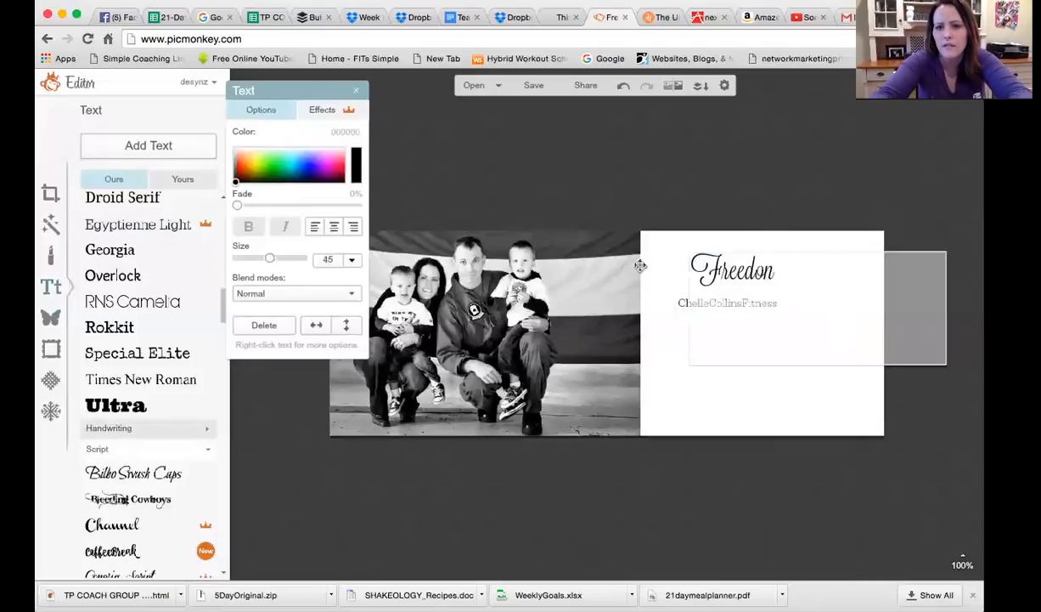
{"action": "key", "text": "BackSpace"}
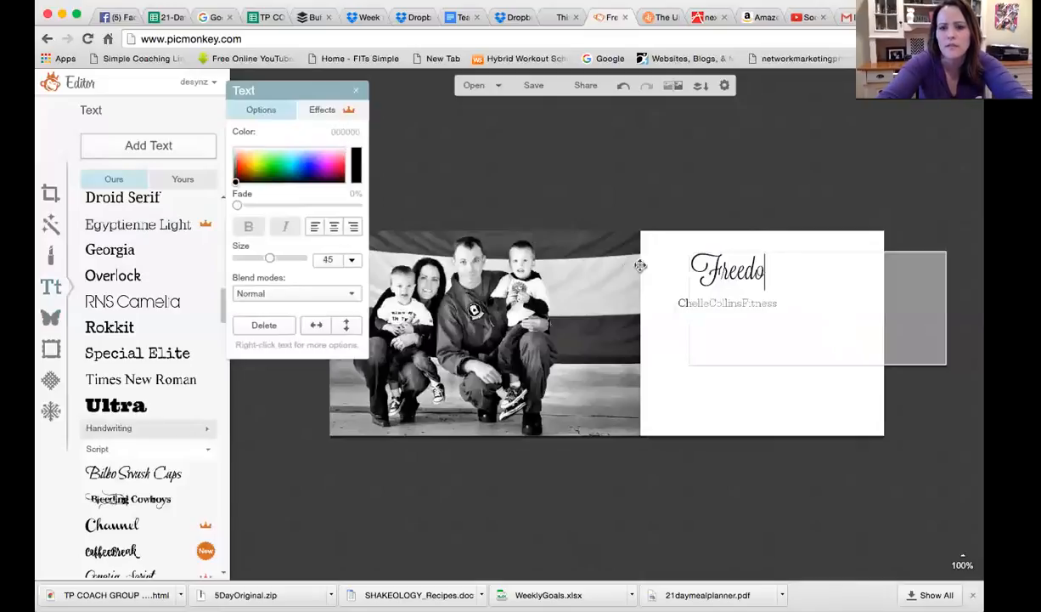
{"action": "type", "text": "m"}
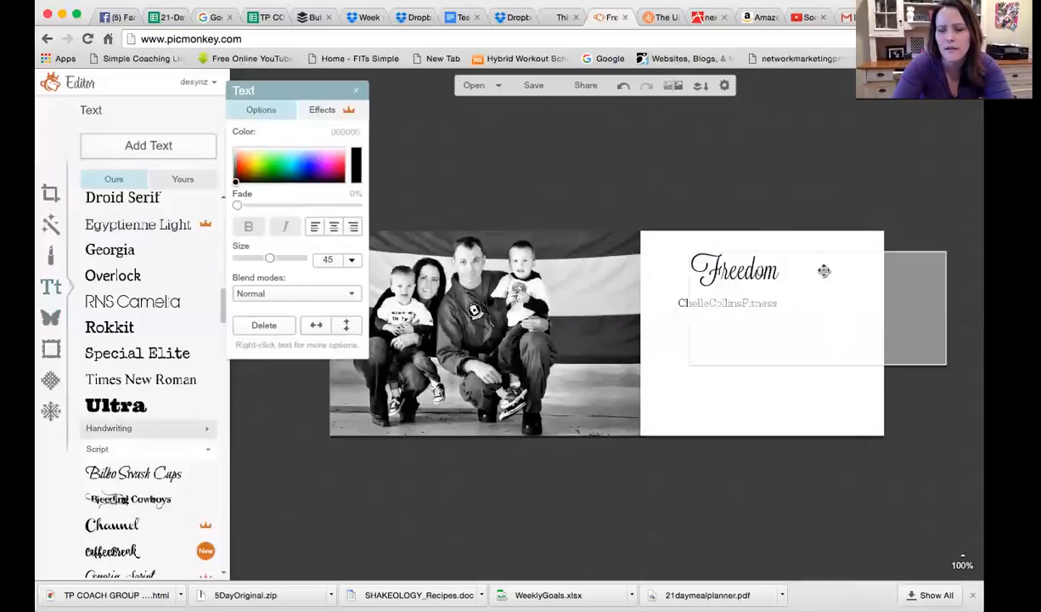
- Enlarge the word "Freedom" to size 80
{"action": "left_click_drag", "start_coordinate": [769, 265], "coordinate": [680, 259]}
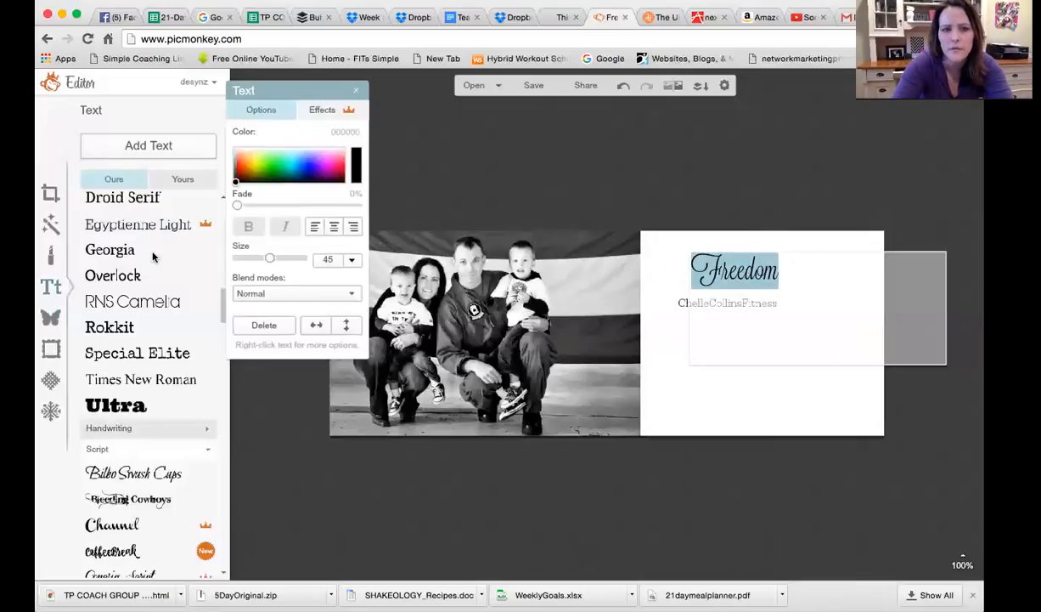
{"action": "left_click", "coordinate": [264, 258]}
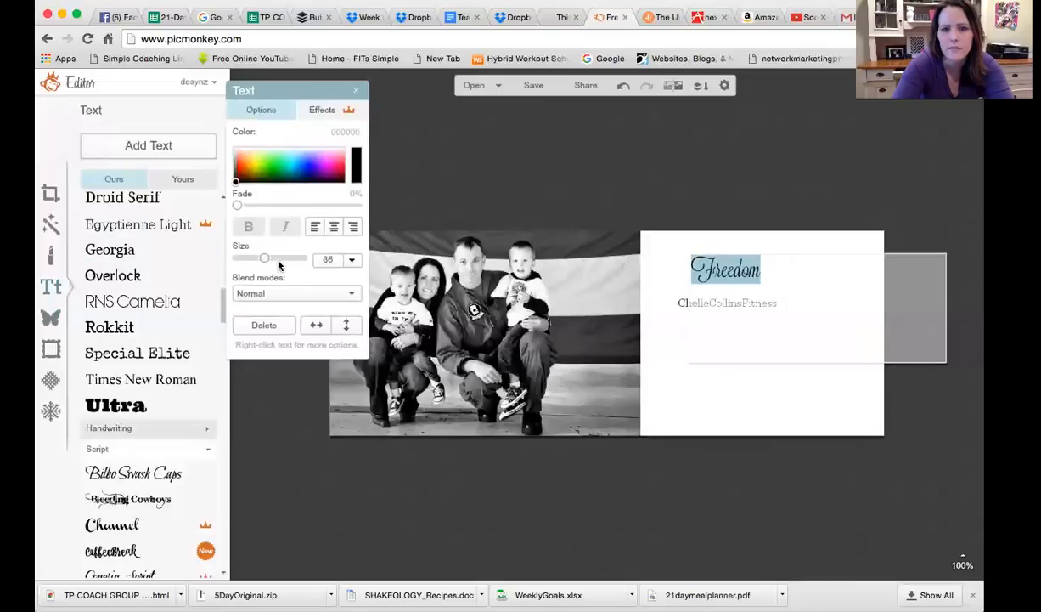
{"action": "left_click_drag", "start_coordinate": [280, 263], "coordinate": [284, 259]}
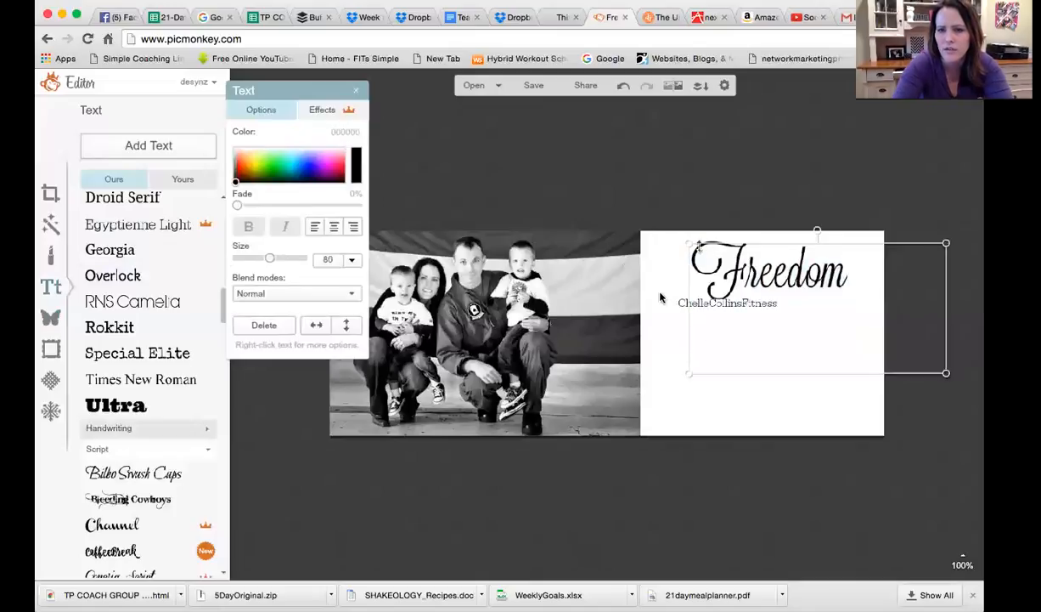
- Move the business name lower and further right beneath "Freedom", and shift "Freedom" slightly down and left above it
{"action": "left_click", "coordinate": [672, 333]}
{"action": "left_click", "coordinate": [688, 306]}
{"action": "left_click_drag", "start_coordinate": [687, 308], "coordinate": [729, 323]}
{"action": "left_click", "coordinate": [758, 219]}
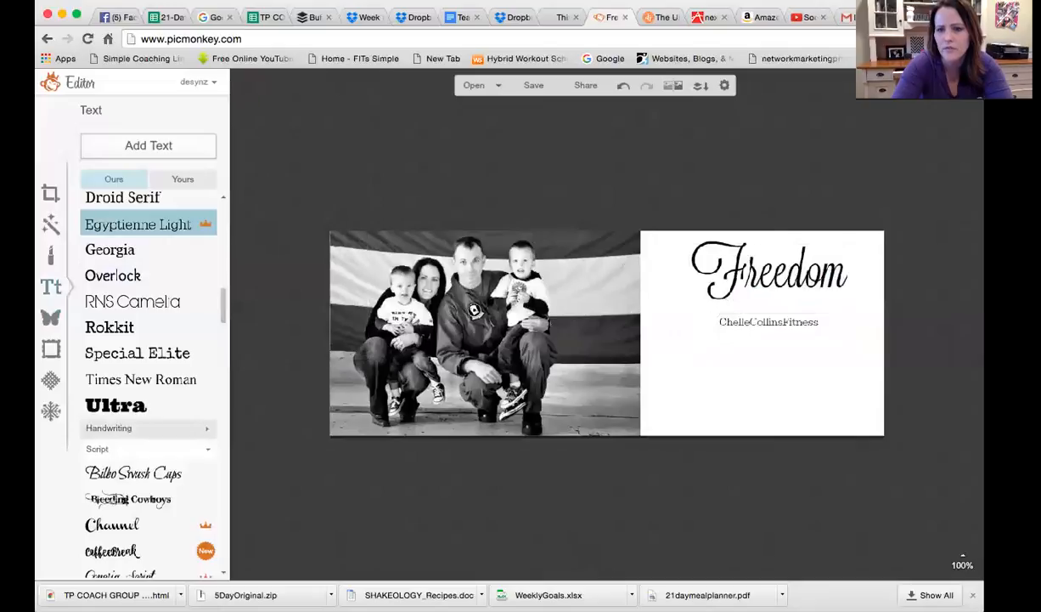
{"action": "left_click_drag", "start_coordinate": [709, 248], "coordinate": [718, 271]}
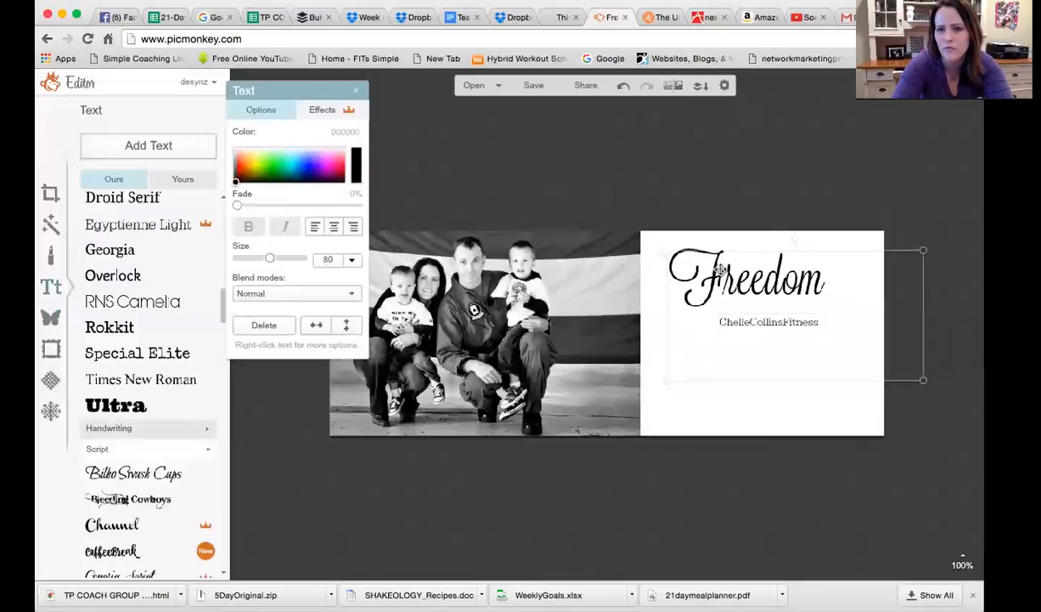
{"action": "left_click", "coordinate": [735, 408]}
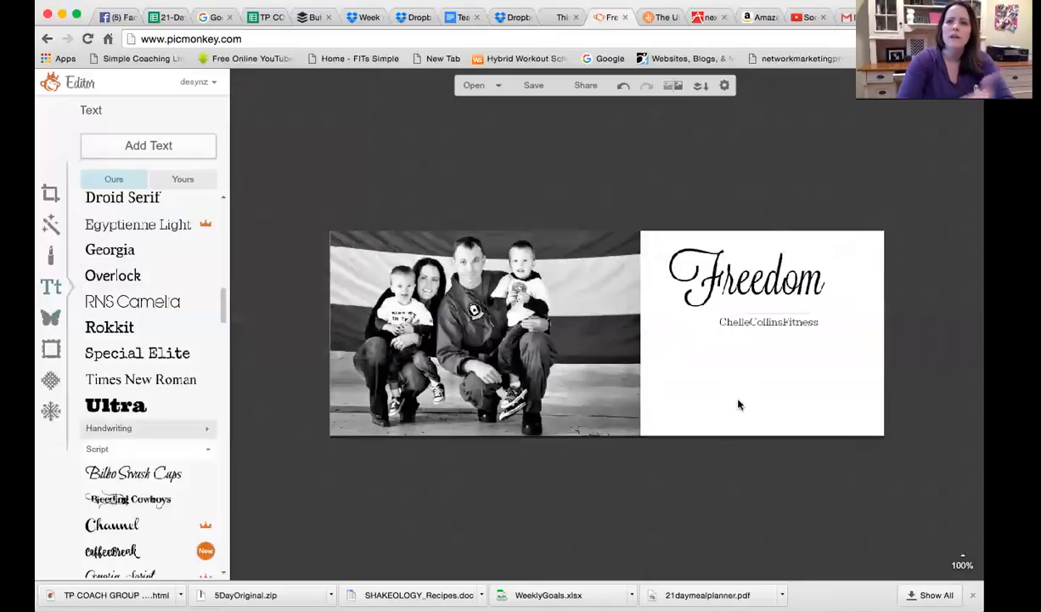